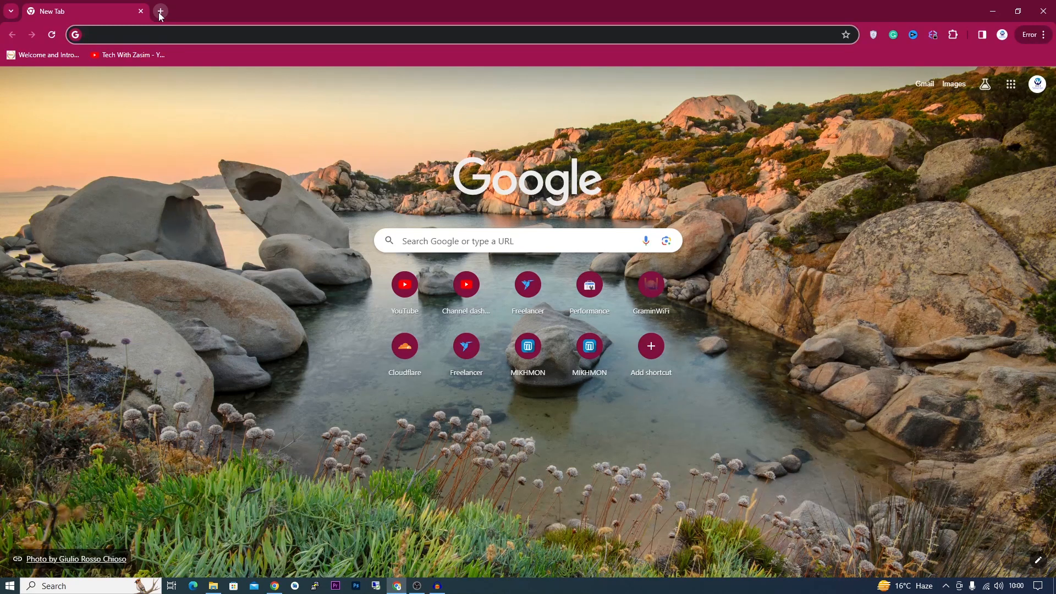
- Search Google for 'play console' and bring up the release builds folder in File Explorer
text(play console)
key(Return)
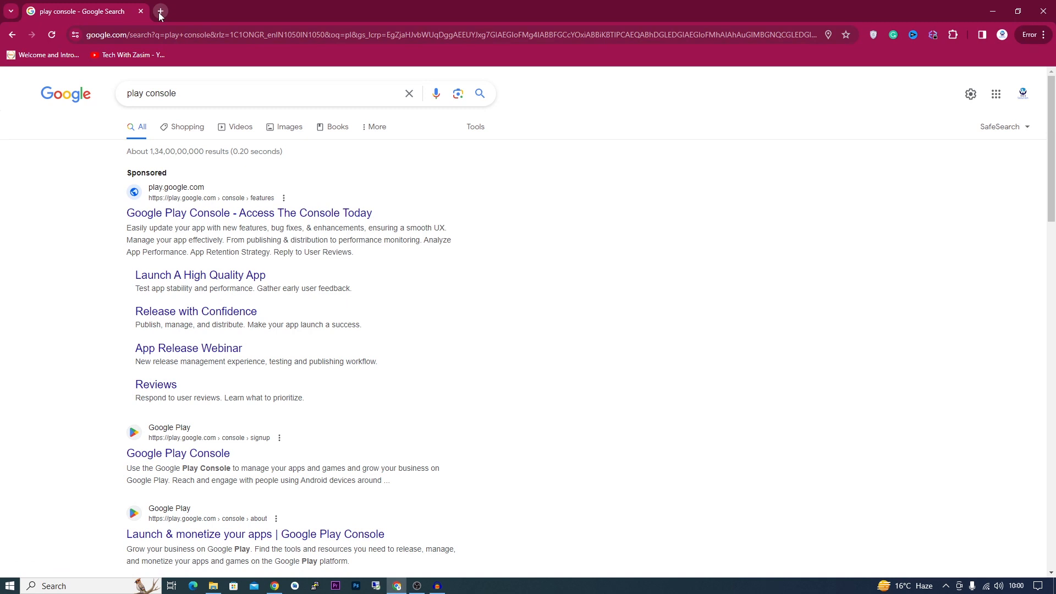
click(213, 585)
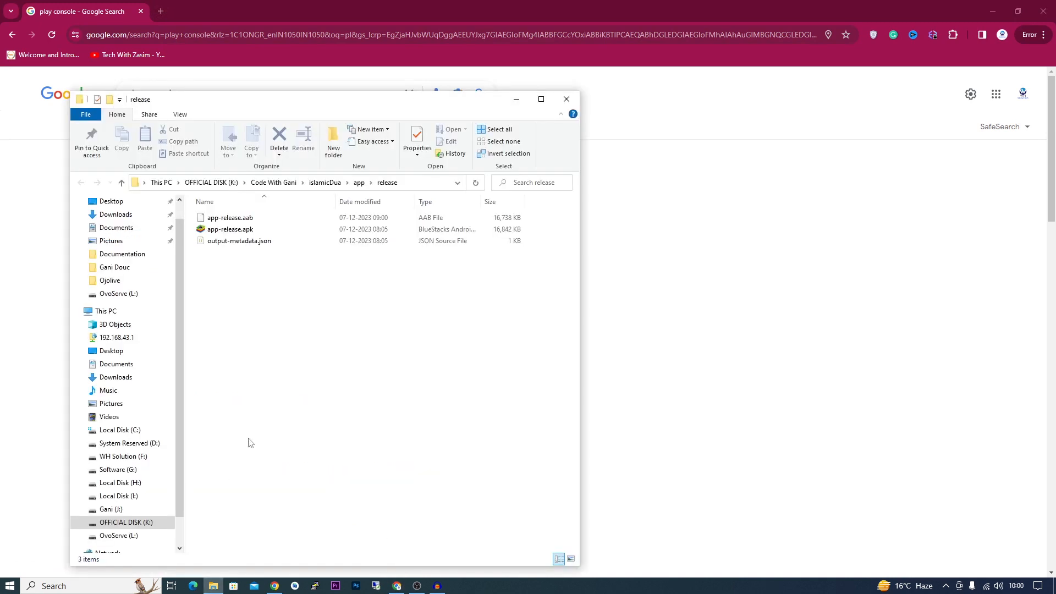
- Select the app-release.aab bundle in the release folder
click(269, 219)
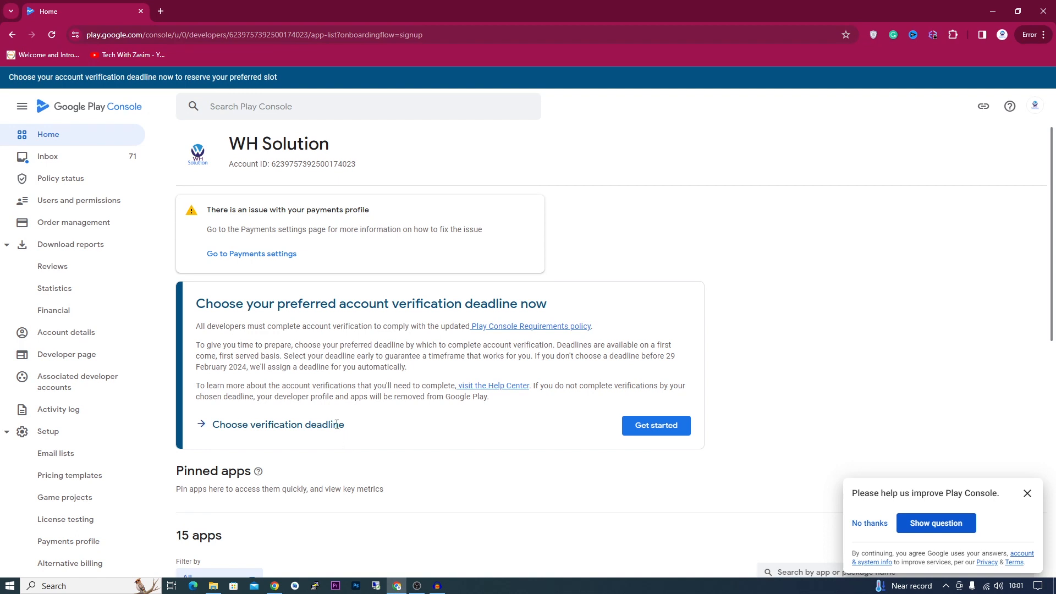
- Dismiss the feedback survey and open the Create app form at the App name field
click(1026, 493)
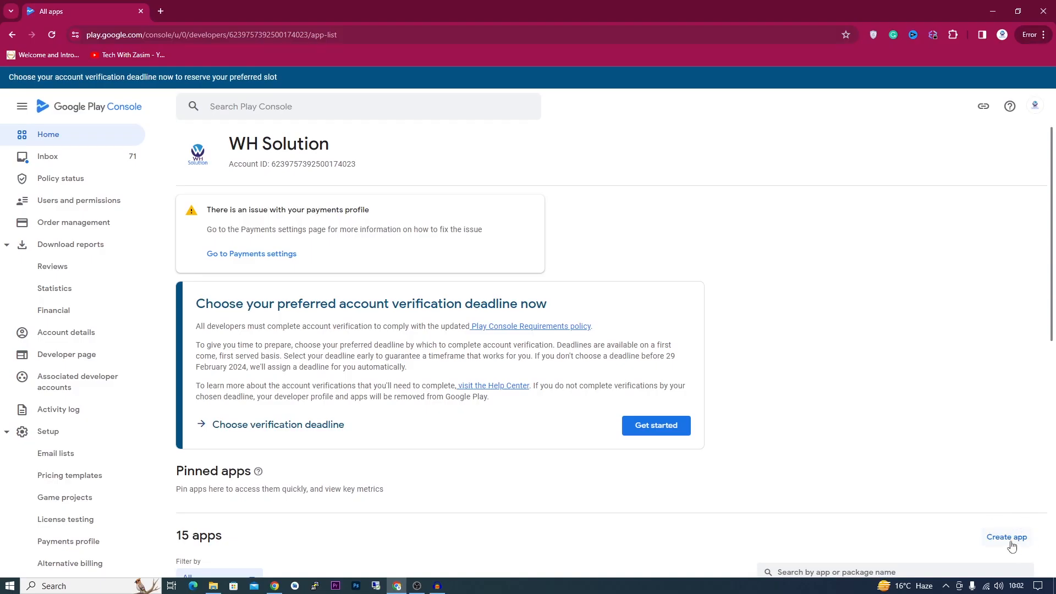
click(1011, 545)
click(466, 212)
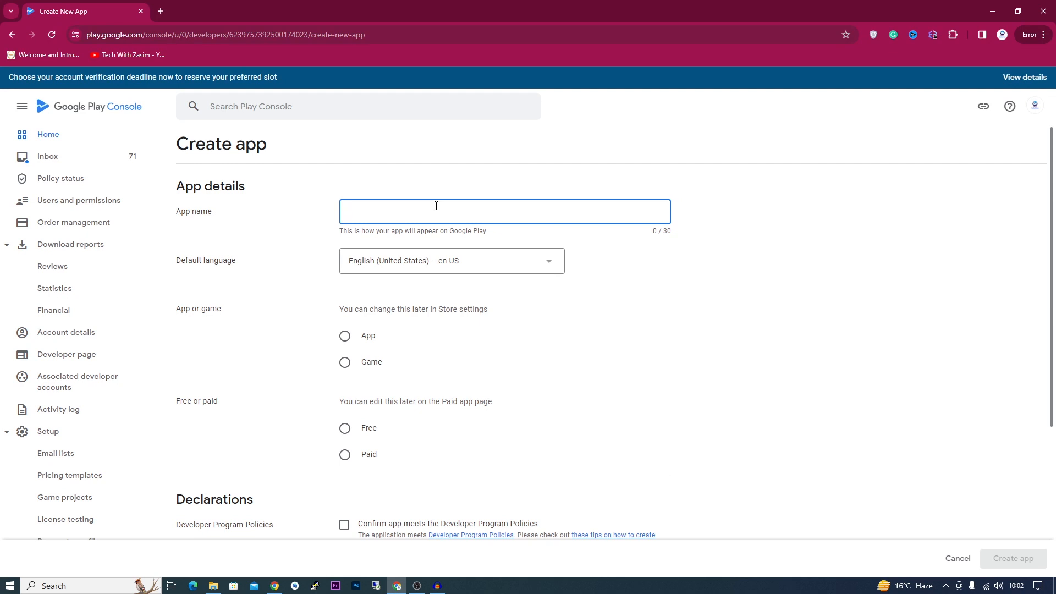
- Name the app 'ISDT - Islamic Sahi Dua & Time', mark it App and Free, accept both declarations, and create it
text(ISDT - Islamic Sahi Dua & Time)
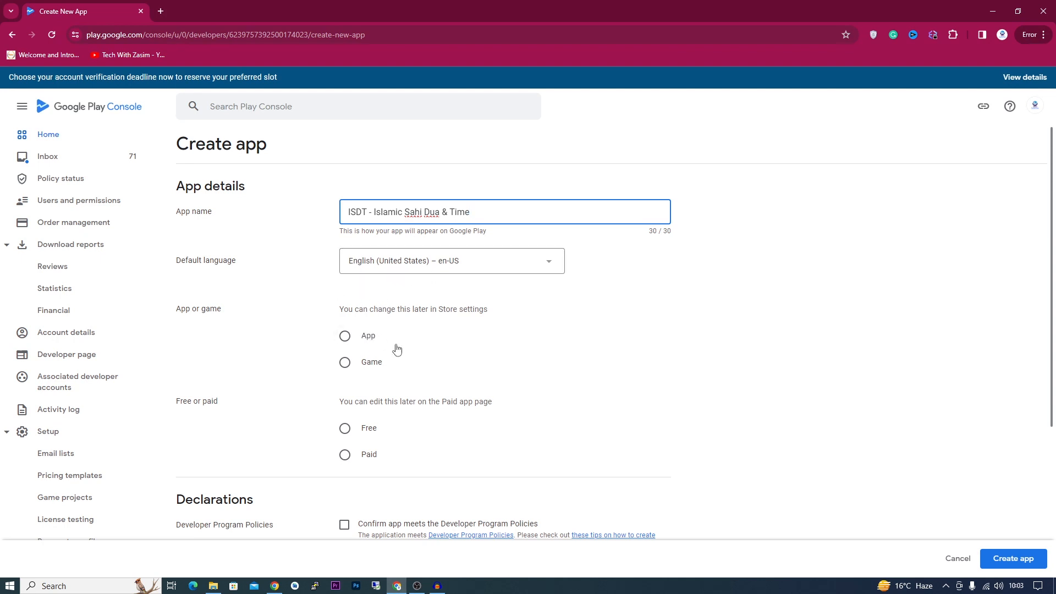
click(344, 335)
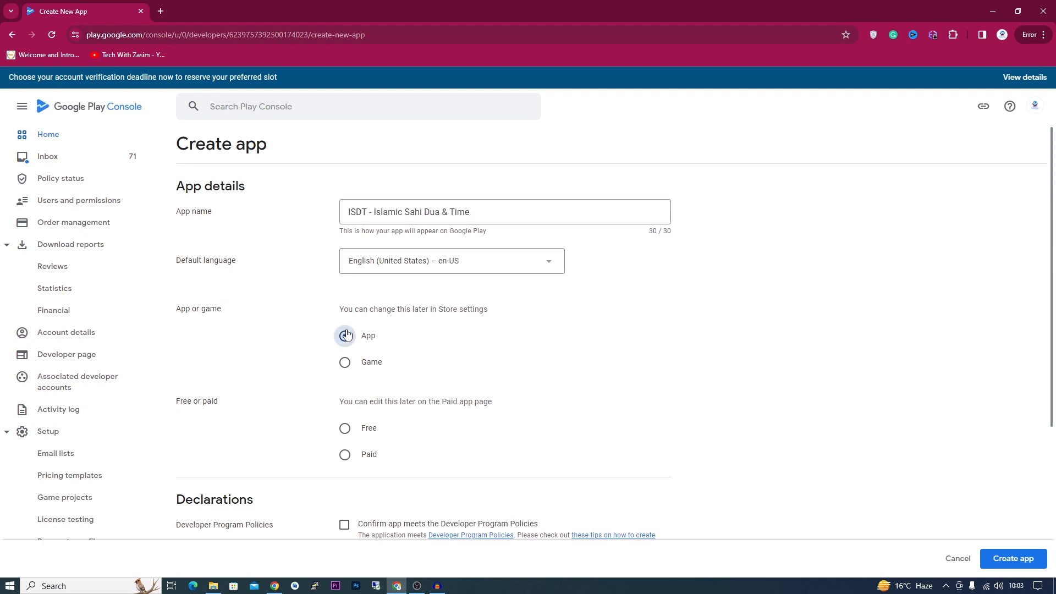
scroll(351, 427, down, 2)
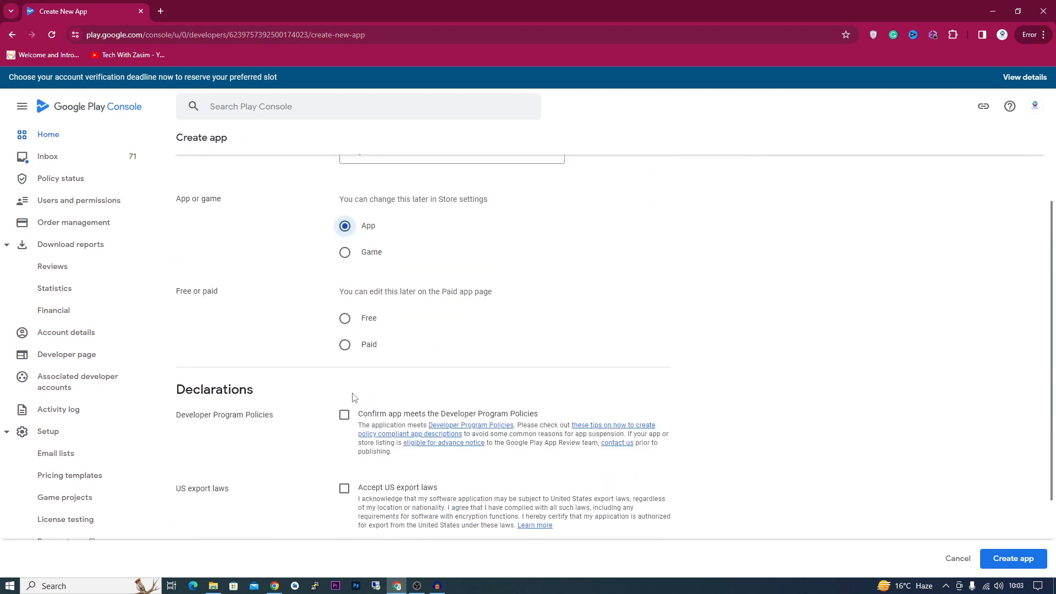
click(347, 321)
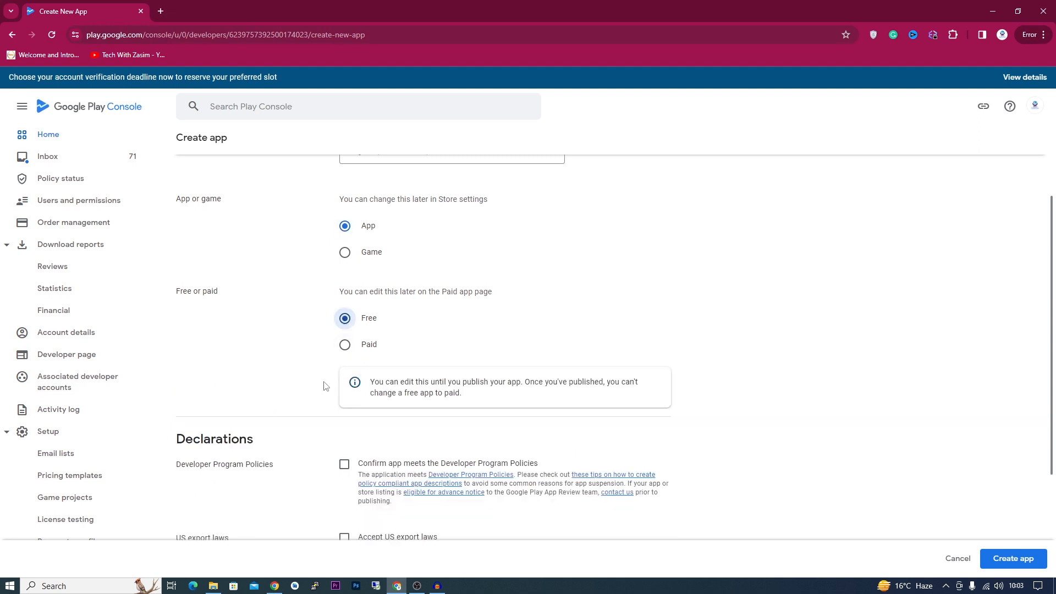
scroll(324, 385, down, 2)
click(345, 356)
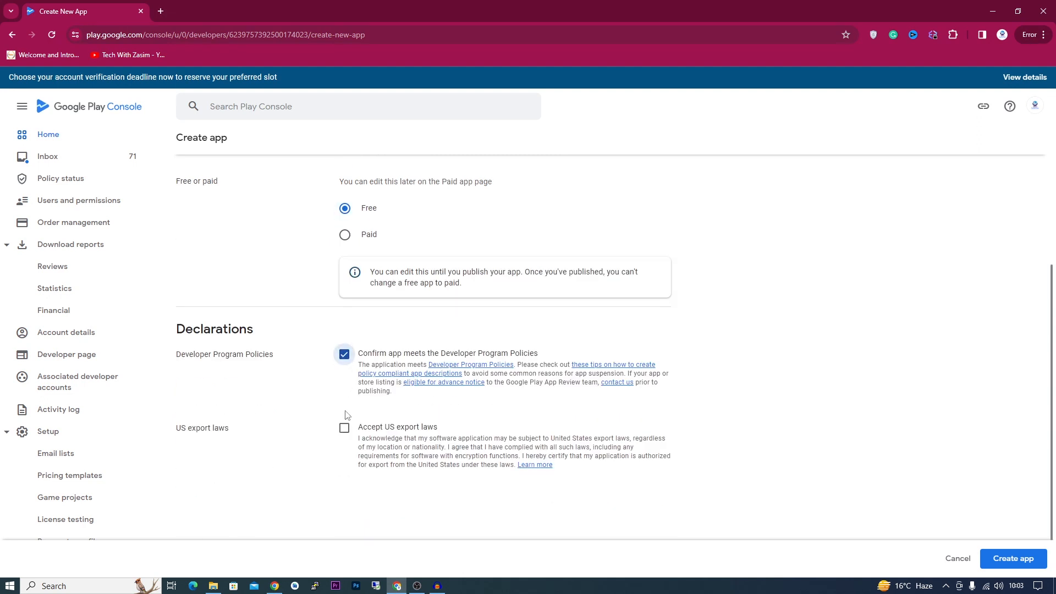
click(343, 430)
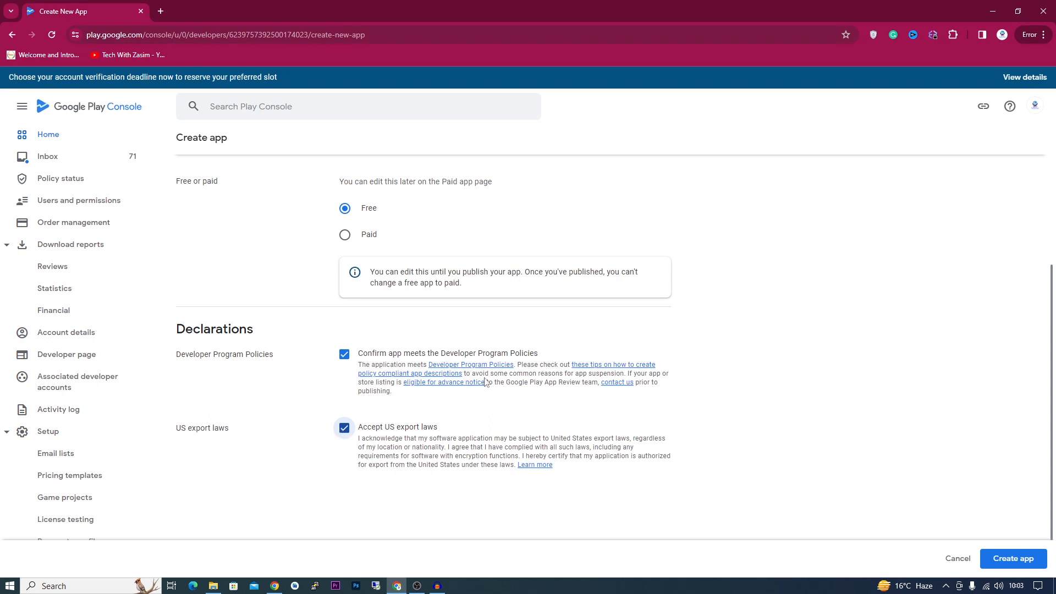
click(1028, 564)
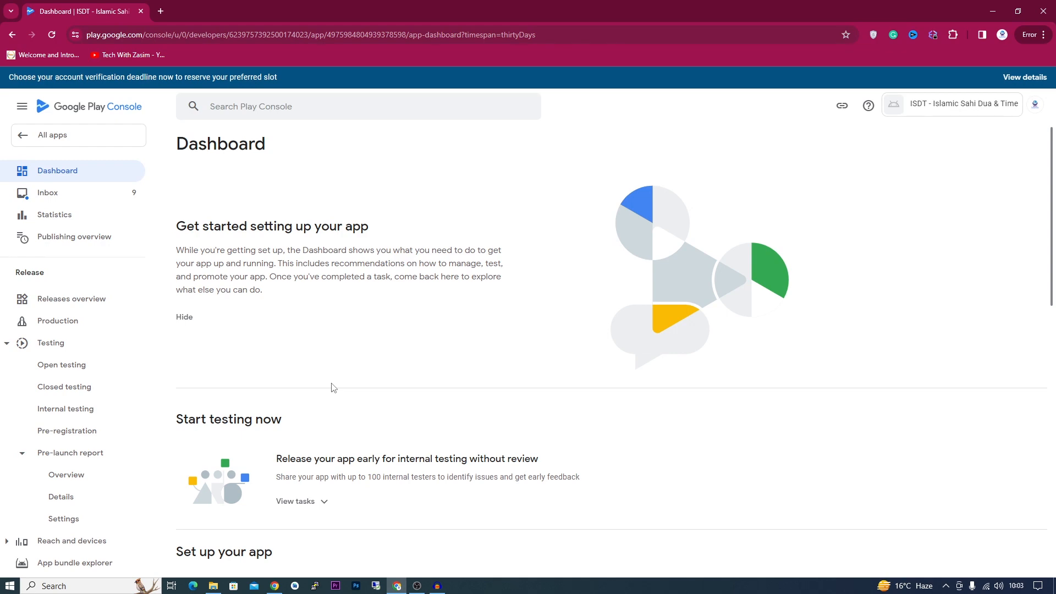
- Go via Releases overview to the app's Production track page
scroll(331, 387, down, 10)
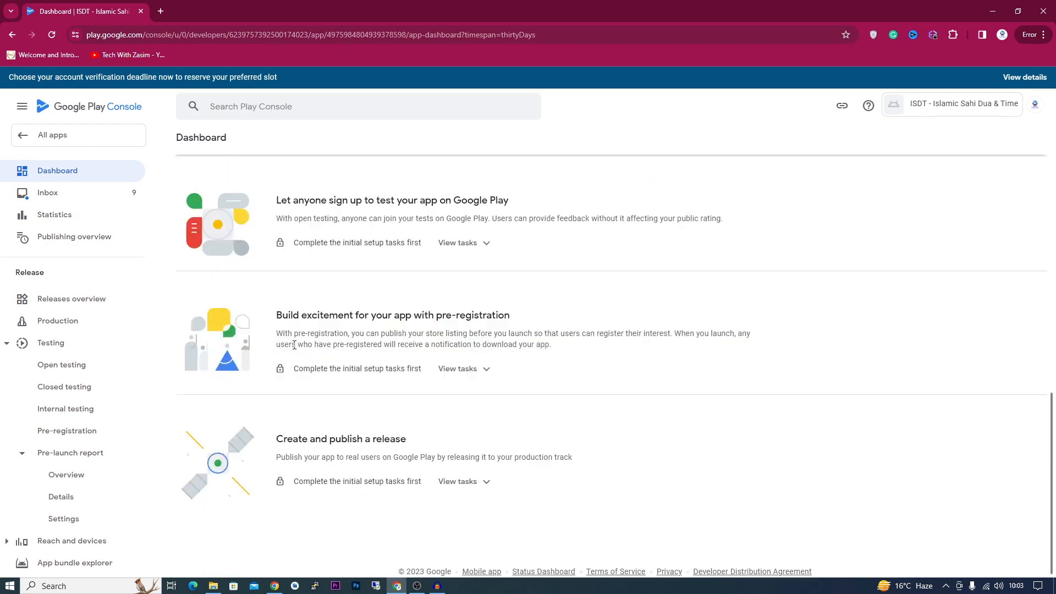
scroll(295, 344, up, 8)
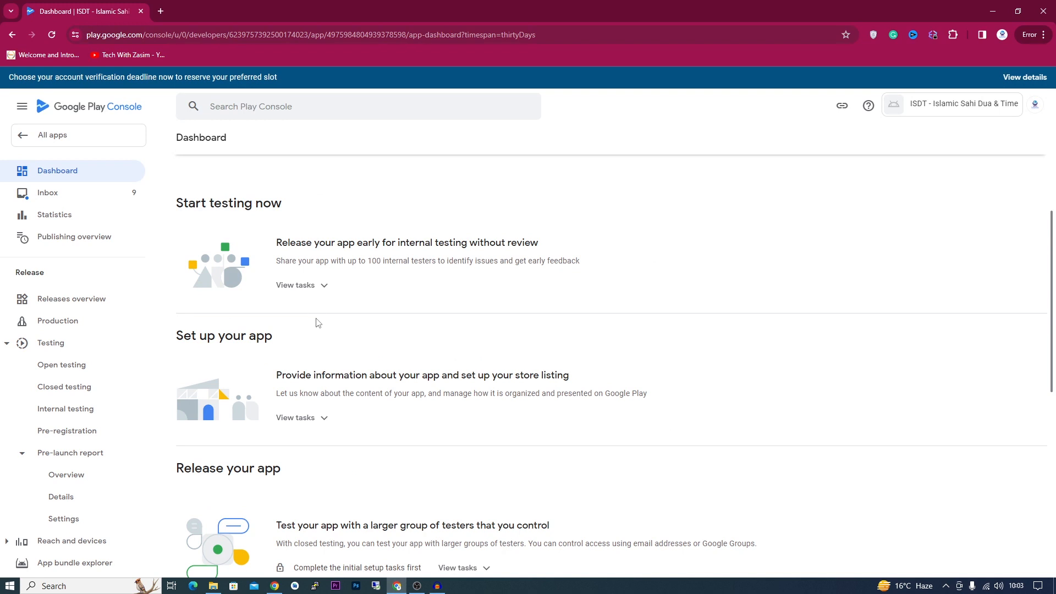
click(93, 298)
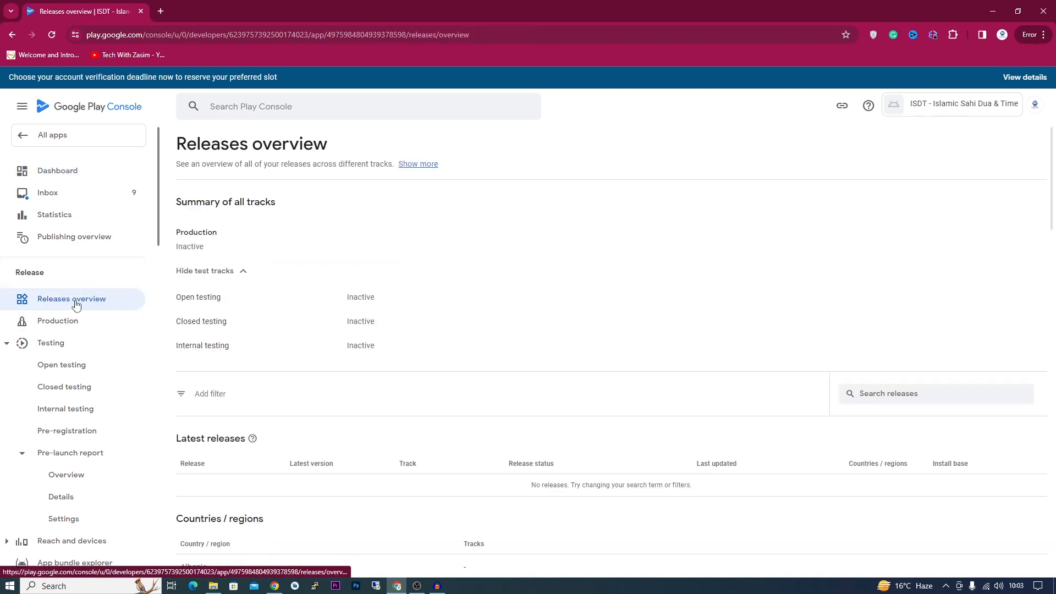
scroll(358, 331, down, 3)
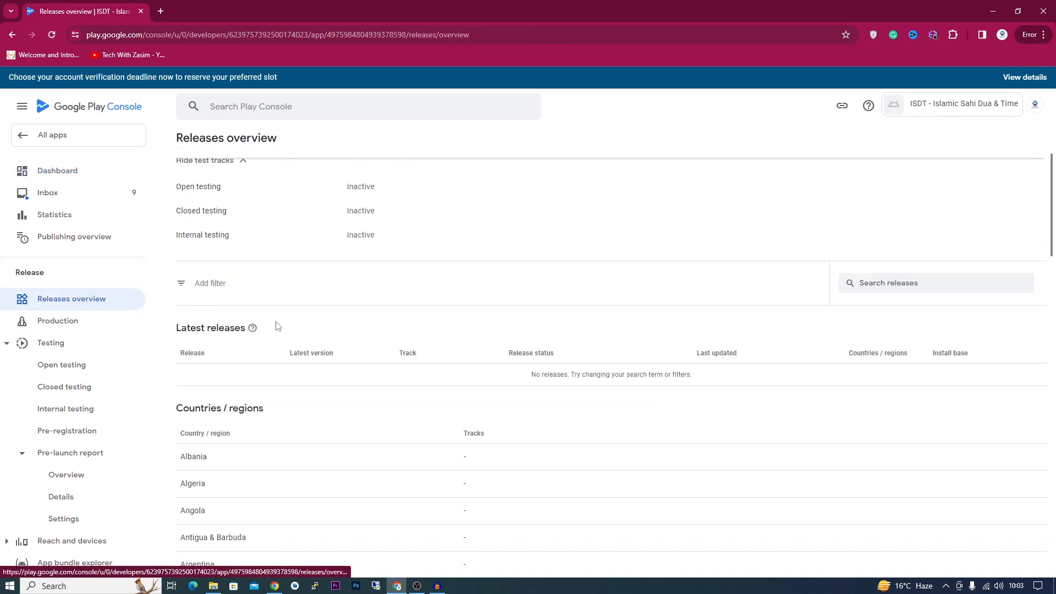
scroll(358, 331, up, 3)
scroll(372, 281, down, 3)
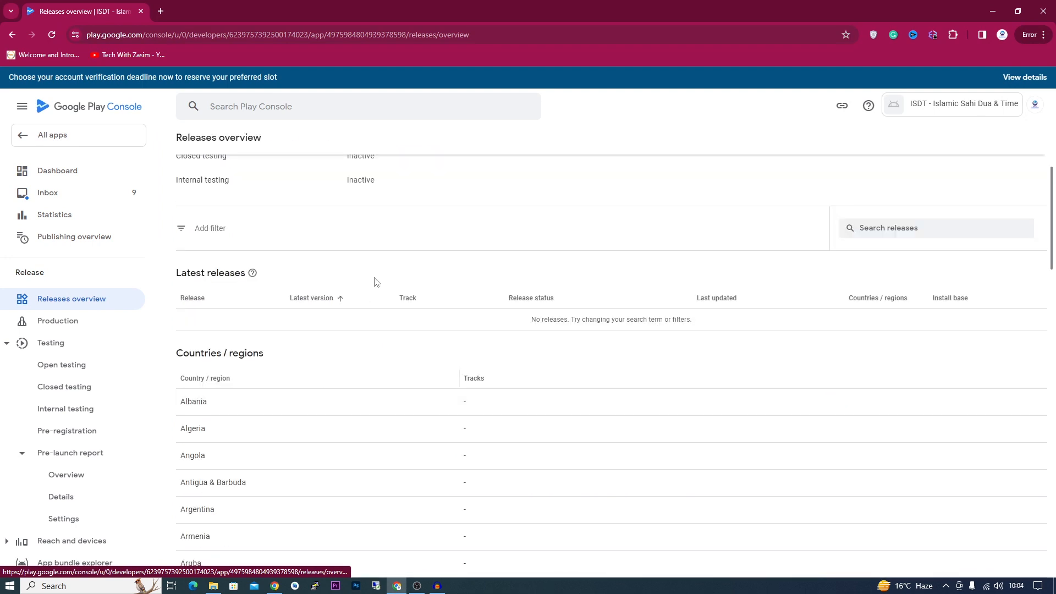
scroll(367, 280, up, 2)
scroll(208, 358, down, 4)
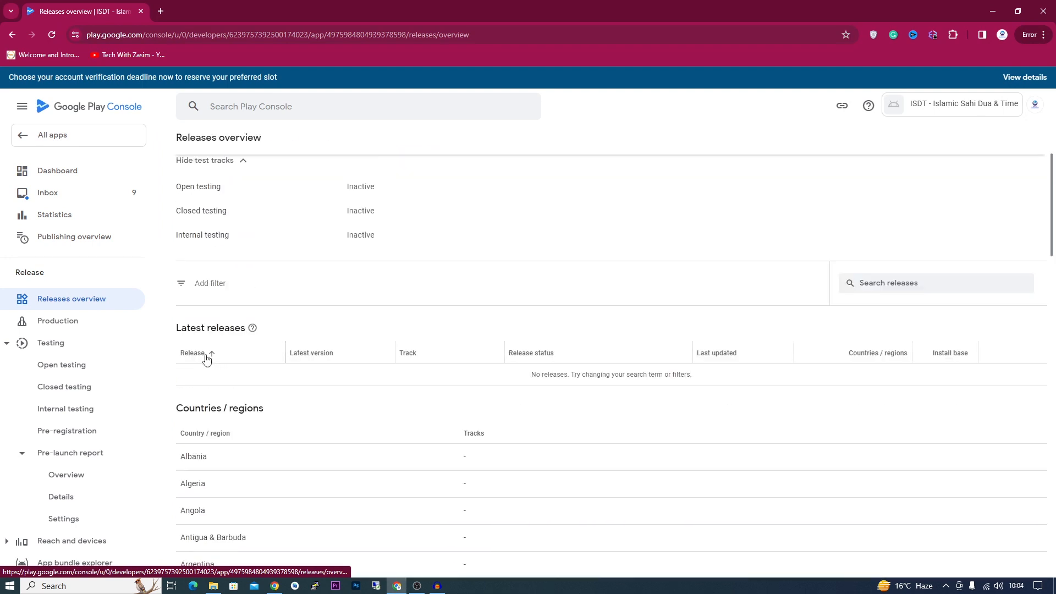
click(62, 324)
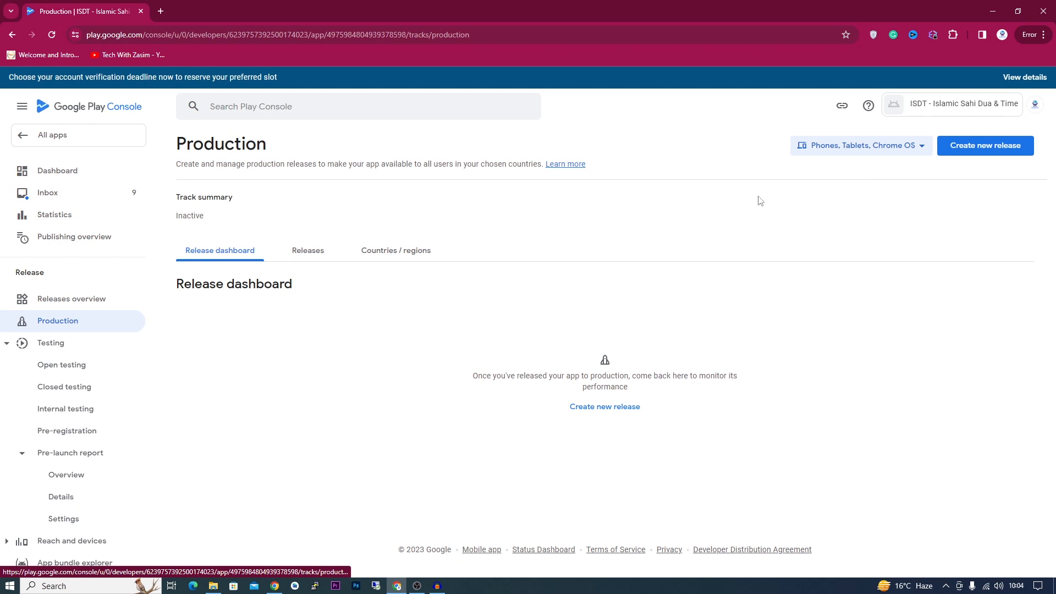
- Create a new production release and review its app bundle and release details form
click(335, 257)
click(225, 252)
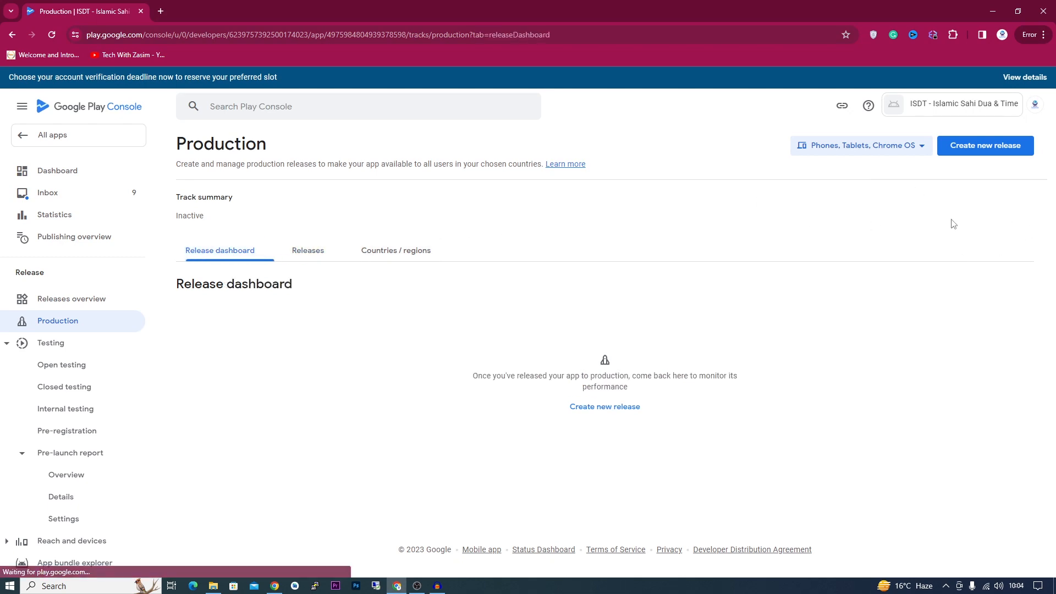
click(979, 157)
scroll(468, 399, down, 4)
scroll(468, 399, down, 3)
scroll(528, 291, up, 4)
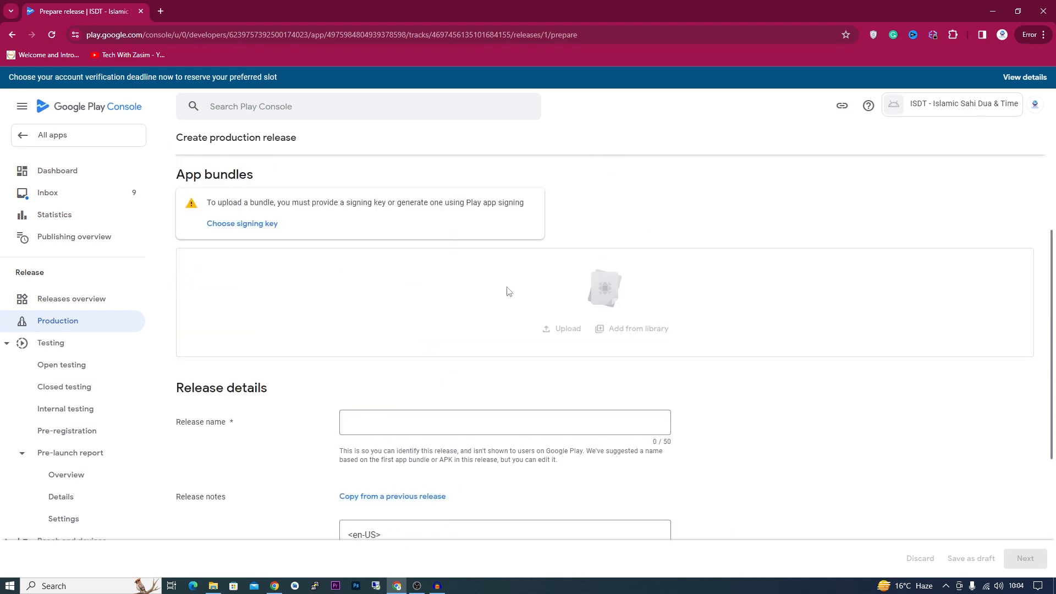
scroll(338, 280, up, 2)
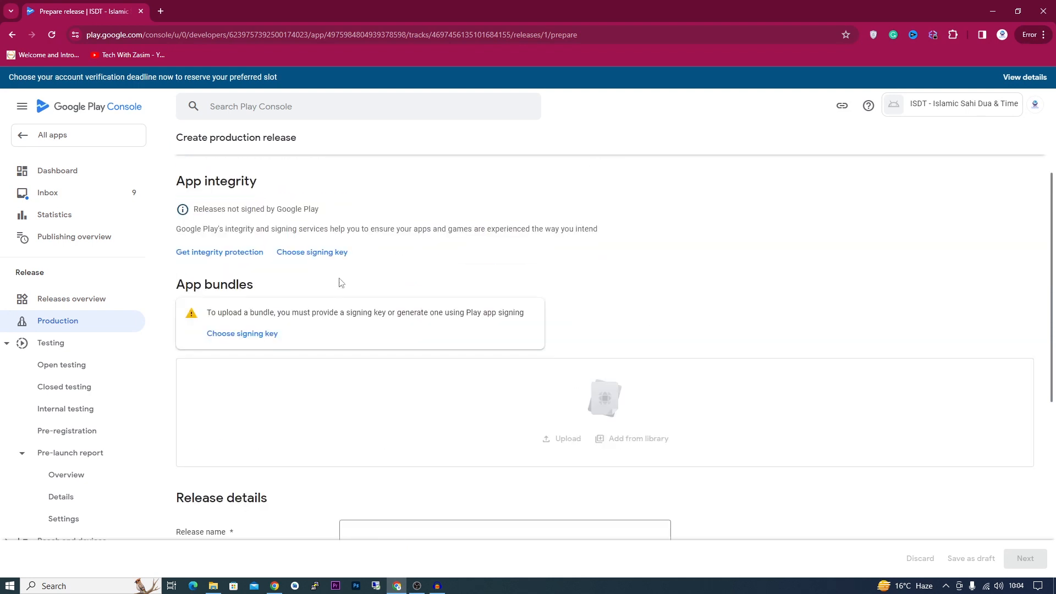
scroll(47, 402, down, 5)
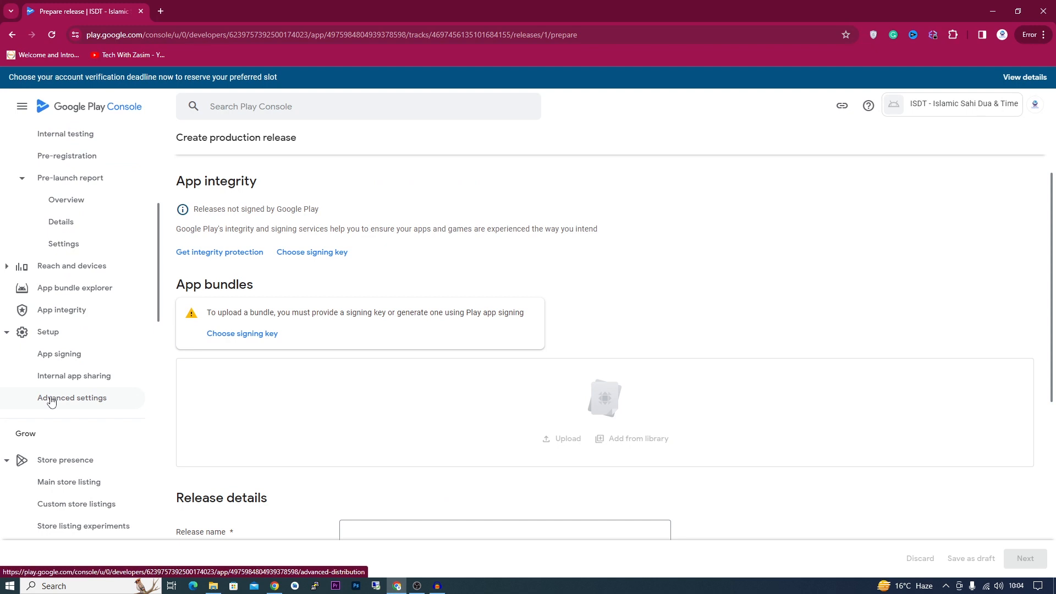
scroll(70, 398, down, 9)
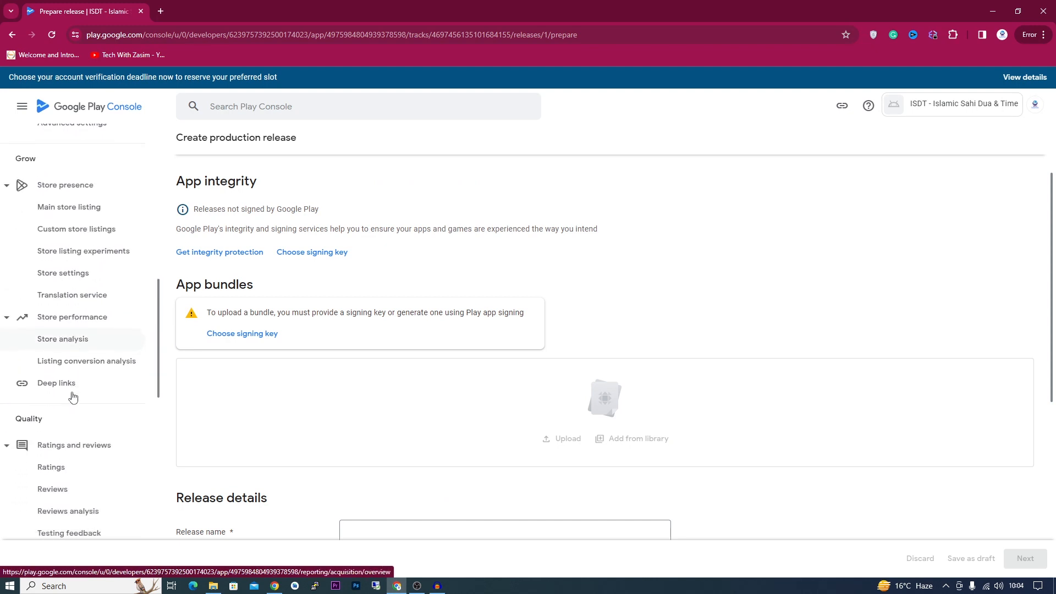
scroll(99, 413, down, 5)
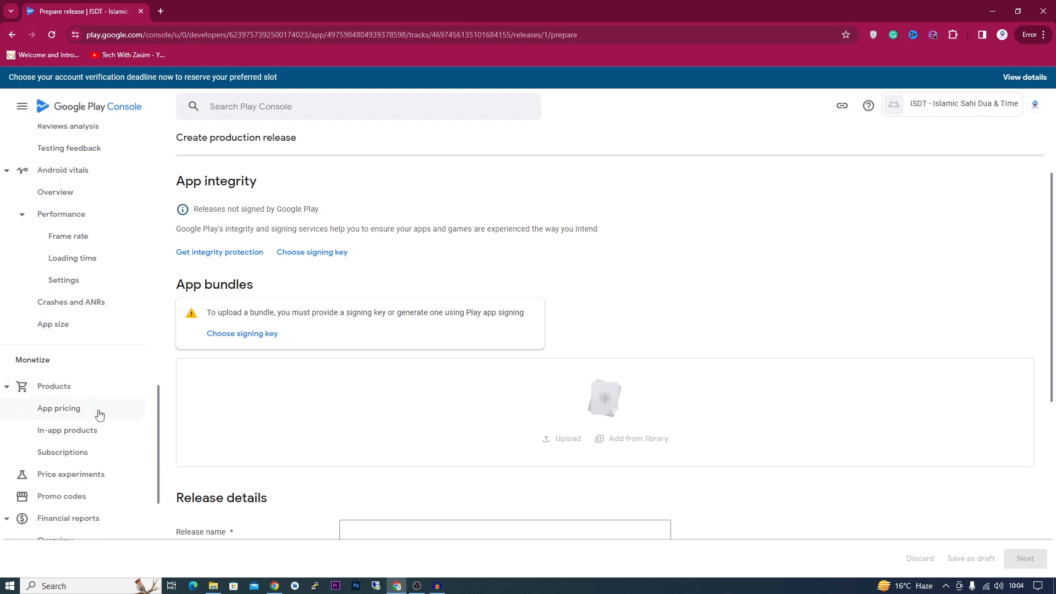
scroll(100, 414, down, 3)
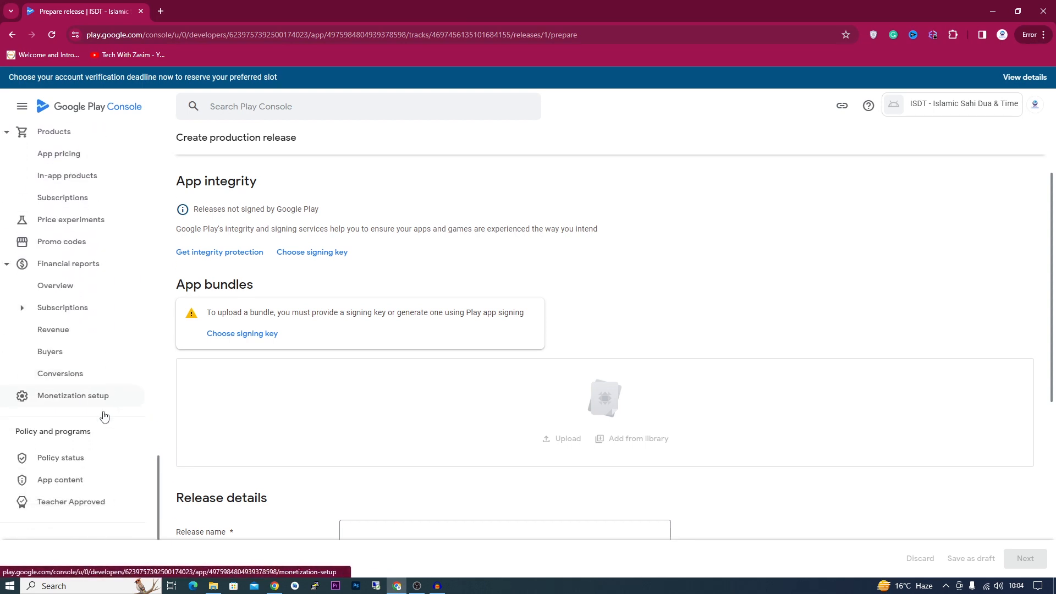
- Open App content under Policy and programs and start the Privacy policy declaration
click(62, 474)
scroll(43, 314, up, 2)
scroll(44, 314, down, 2)
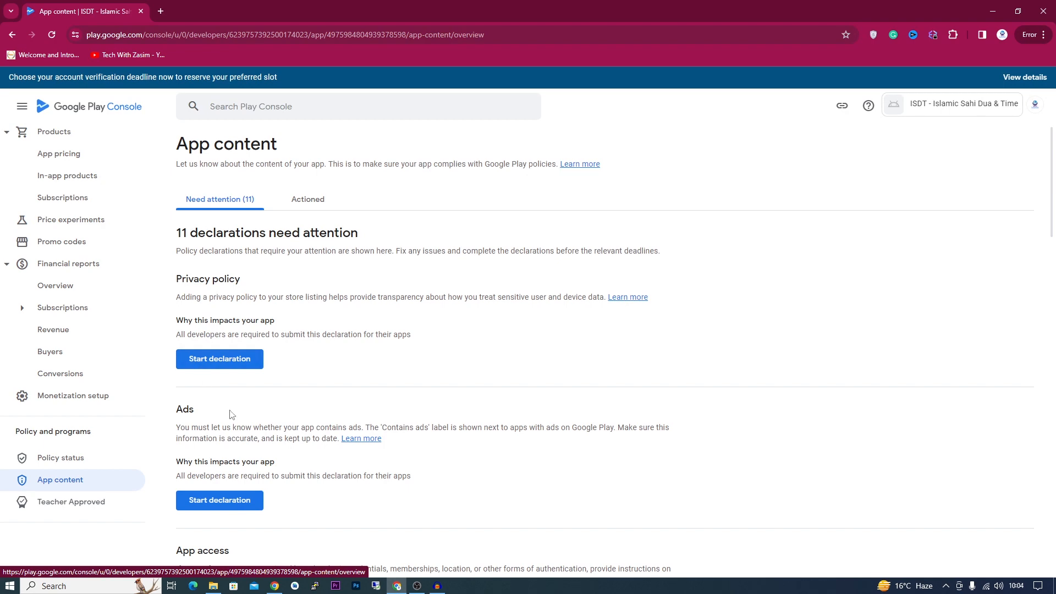
scroll(237, 418, down, 1)
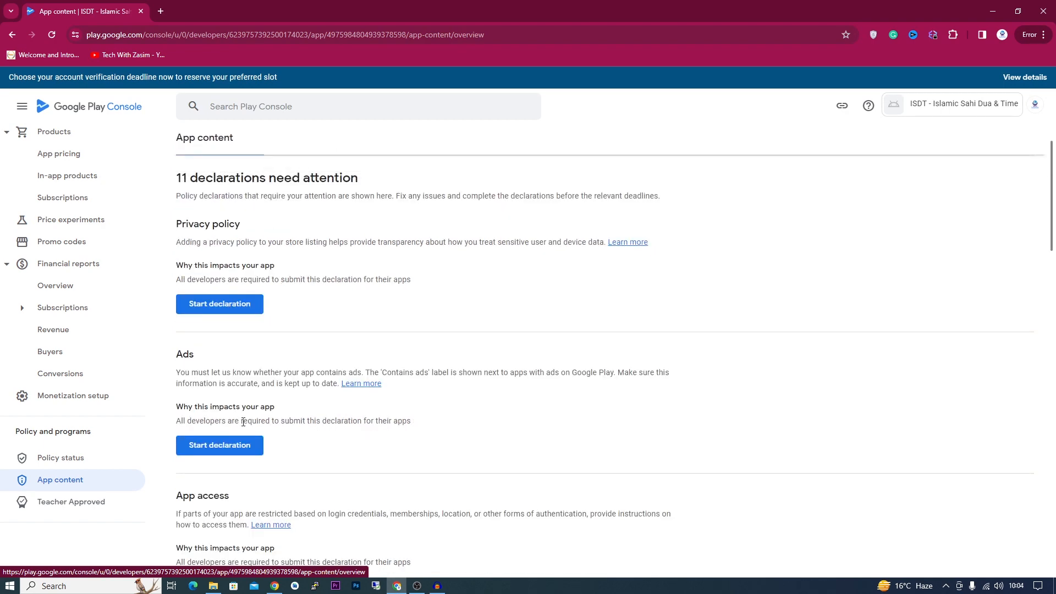
scroll(237, 418, down, 1)
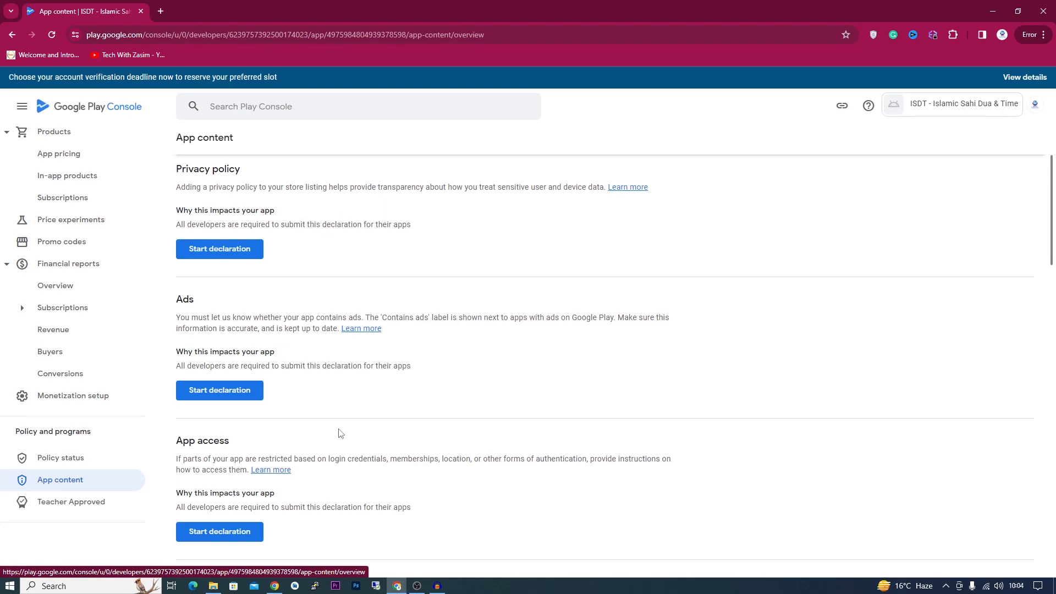
scroll(292, 414, up, 2)
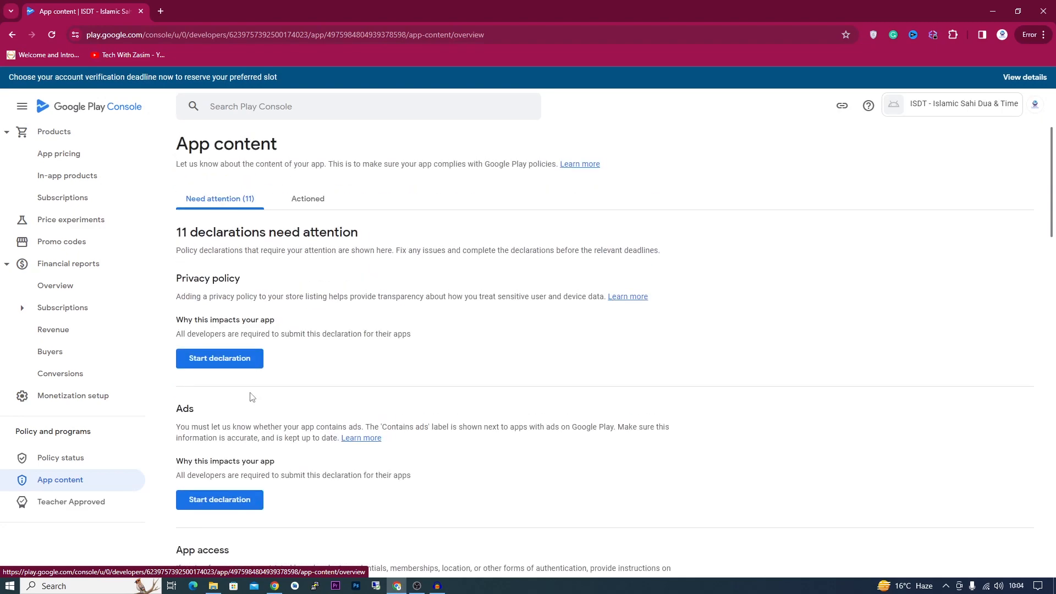
click(213, 360)
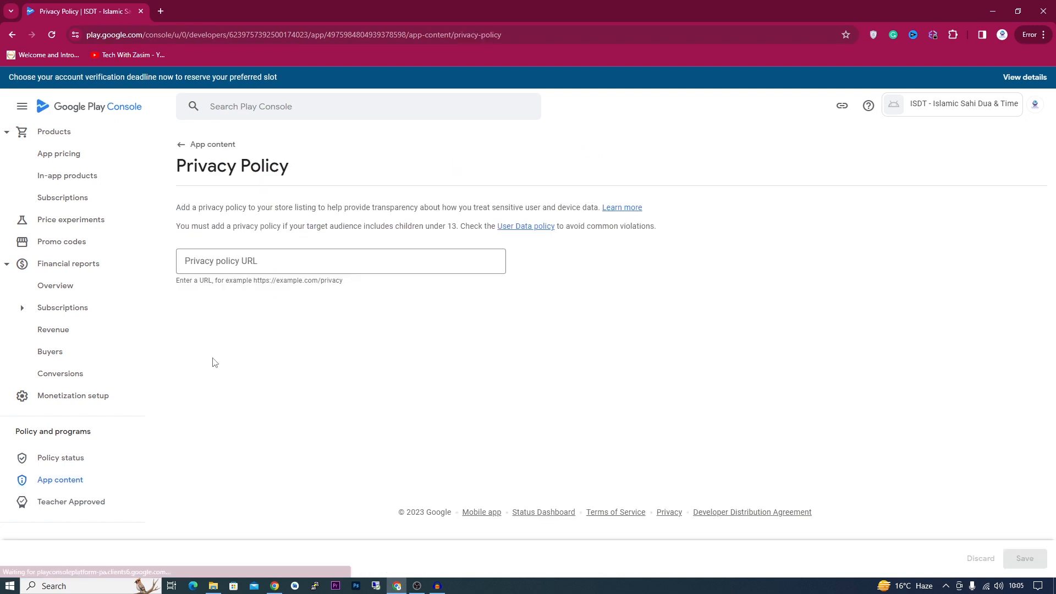
click(224, 268)
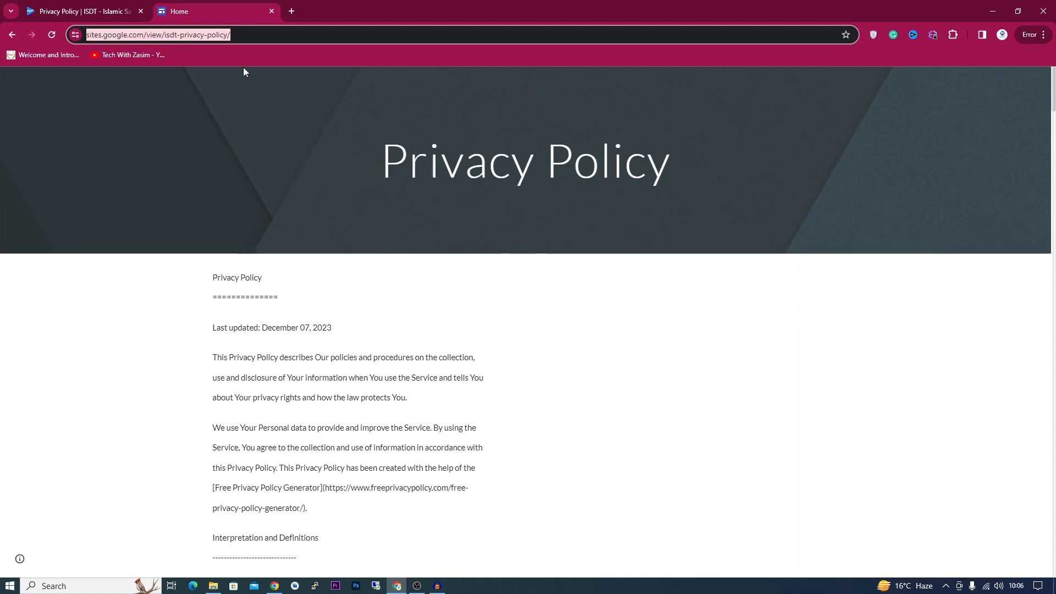
click(115, 4)
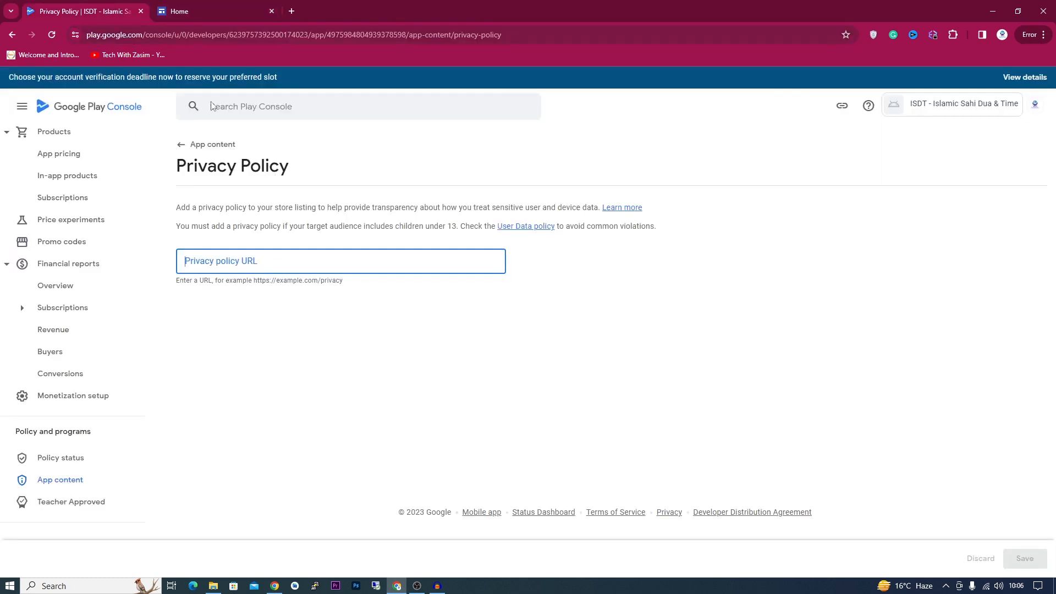
text(https://sites.google.com/view/isdt-privacy-policy/)
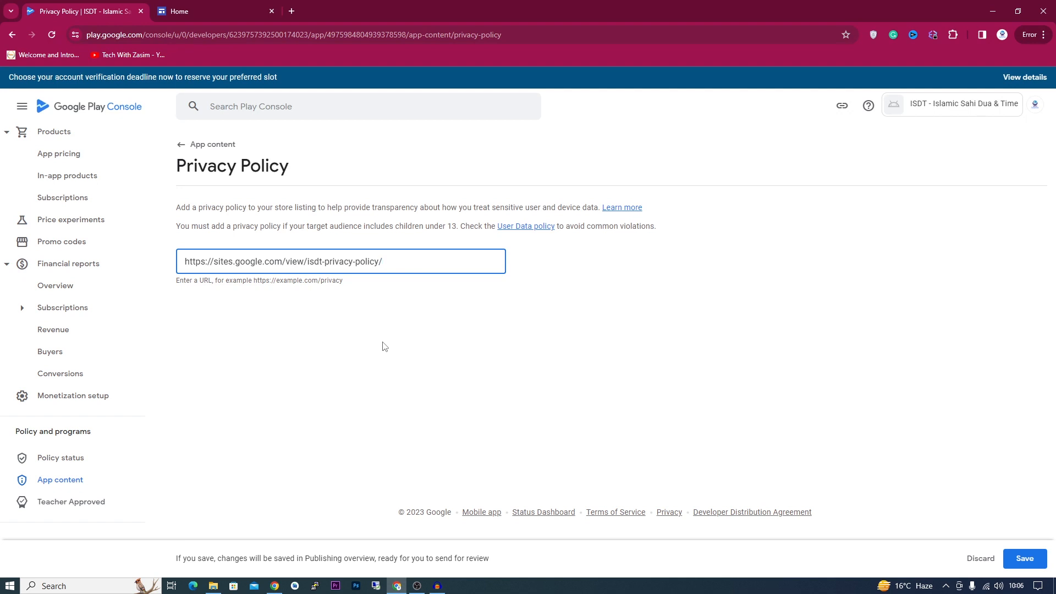
click(1021, 559)
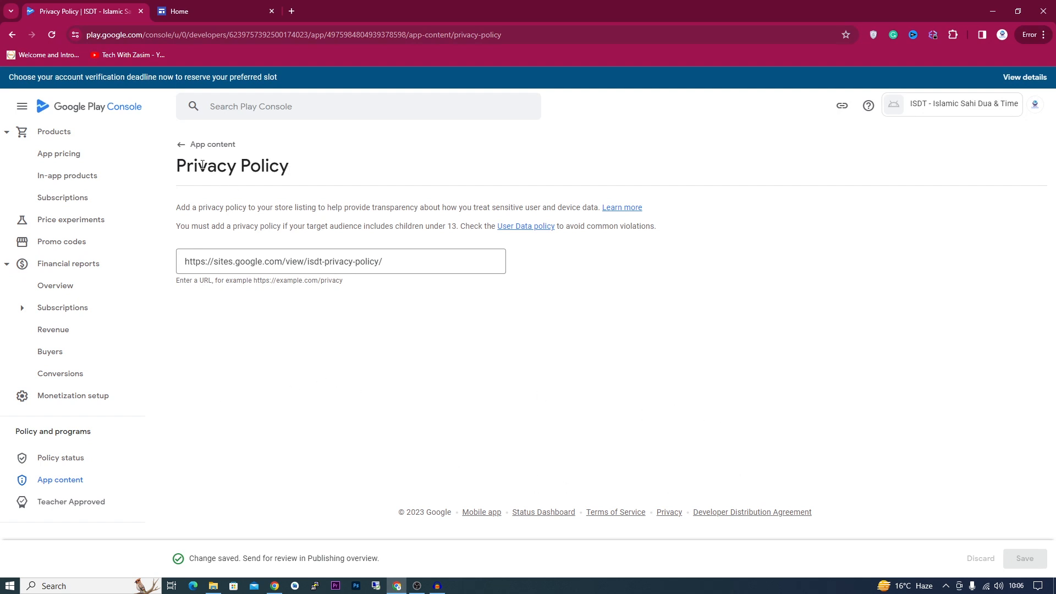
click(181, 149)
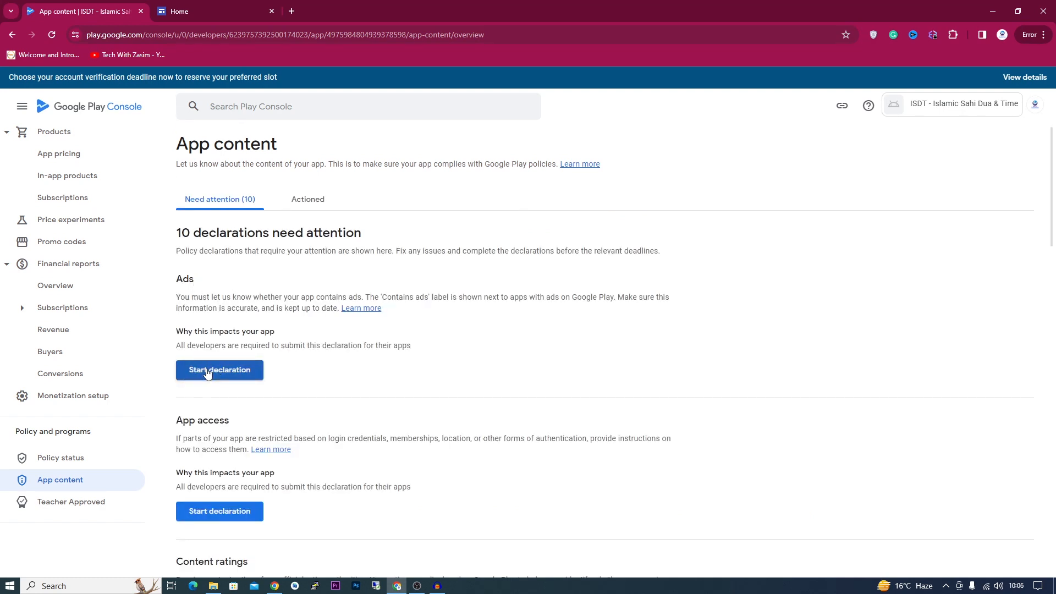
- Answer 'Yes, my app contains ads' in the Ads declaration, save, and return to App content
click(207, 373)
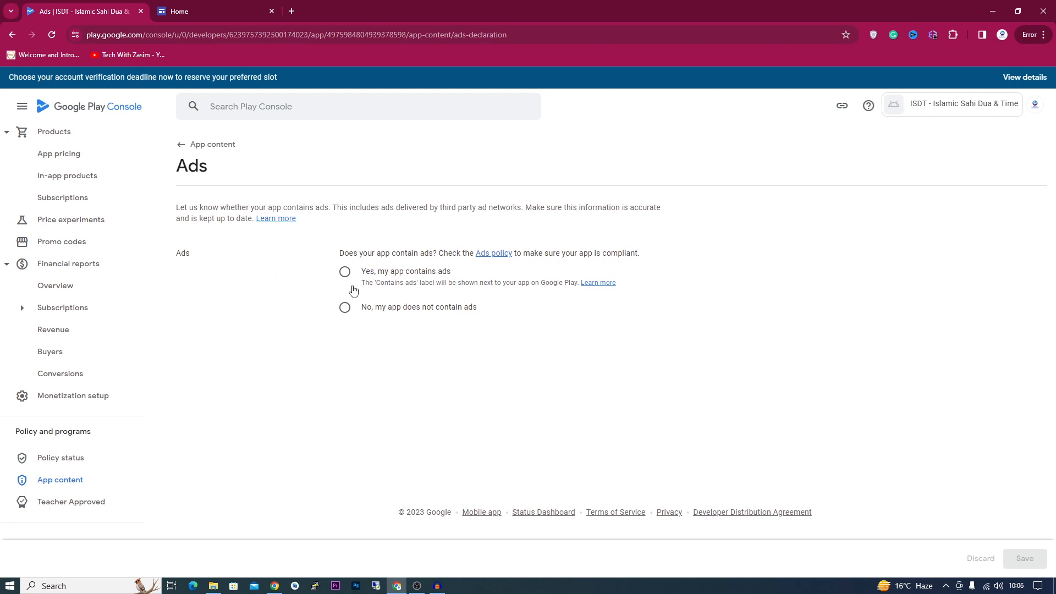
click(344, 272)
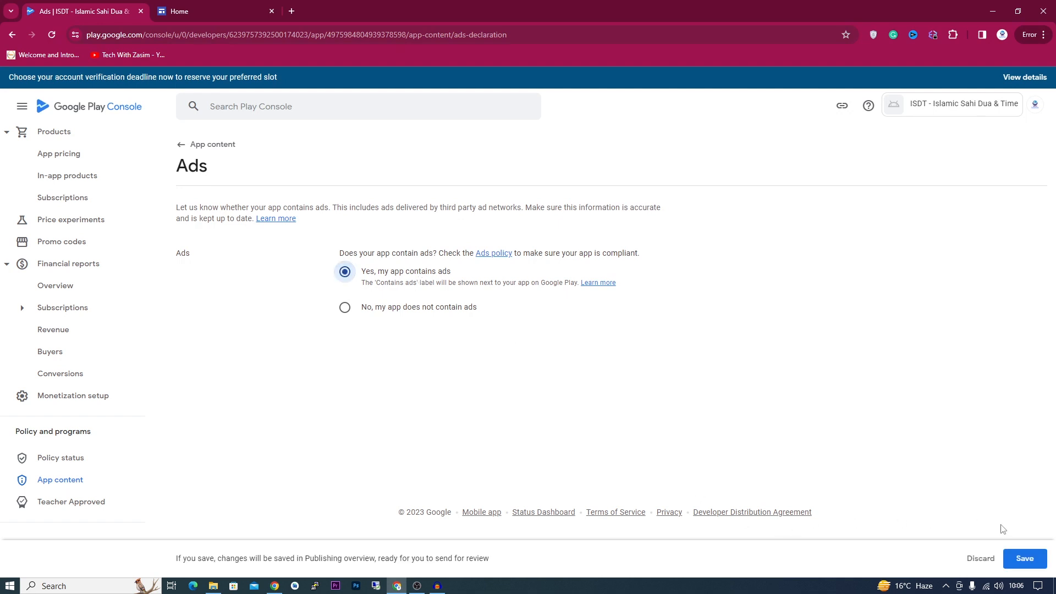
click(1024, 558)
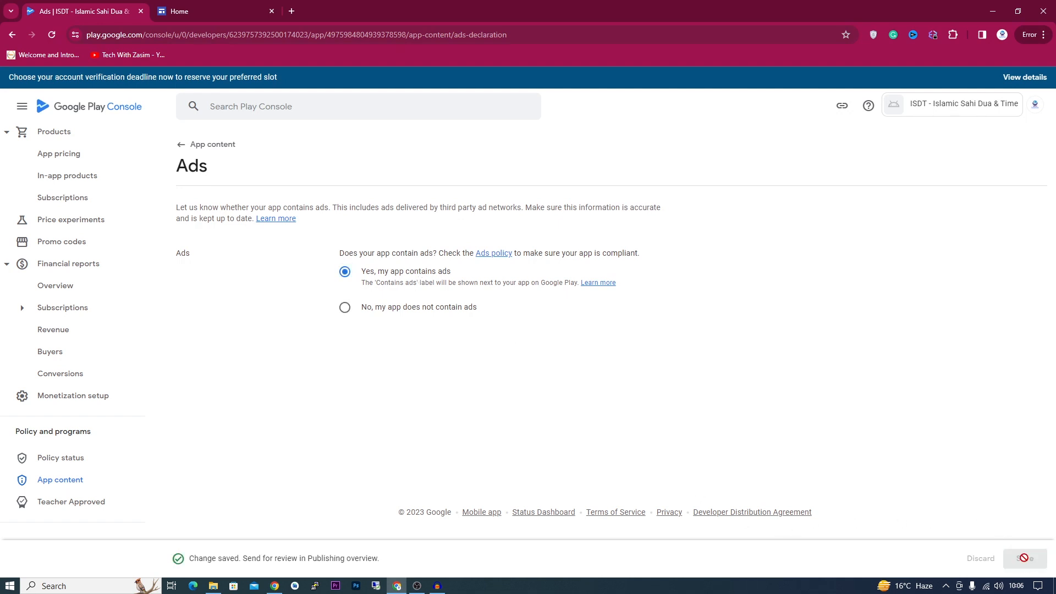
click(185, 154)
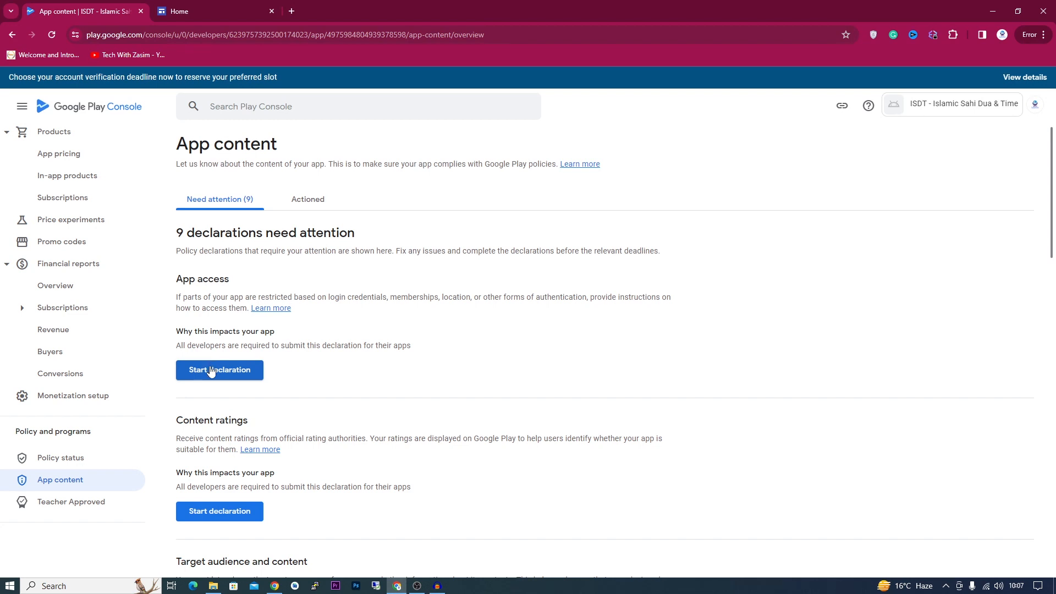
- Save App access as all functionality available without restrictions, then start the Content ratings declaration
click(237, 370)
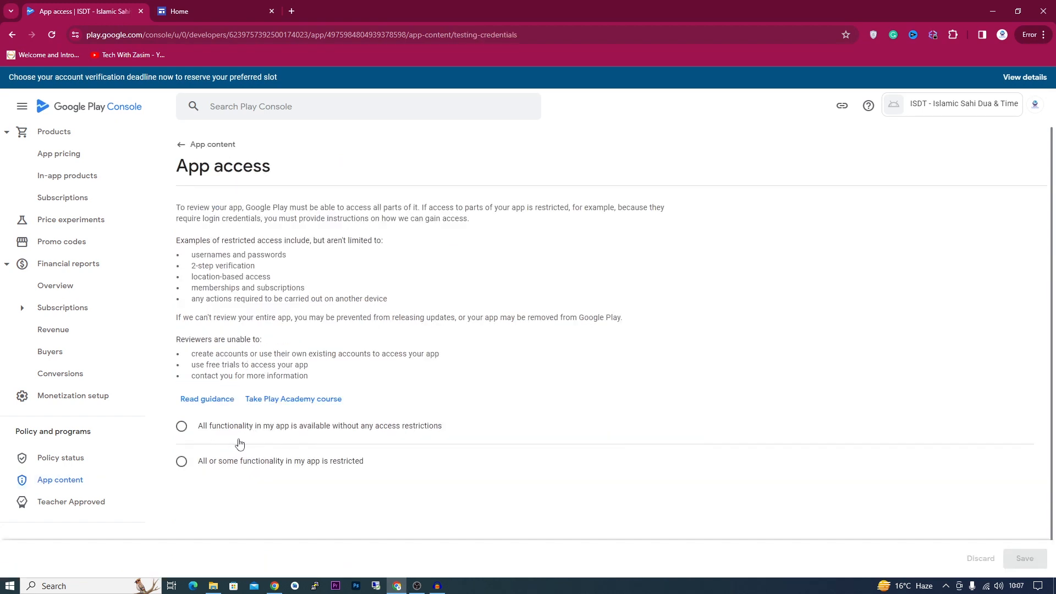
click(180, 431)
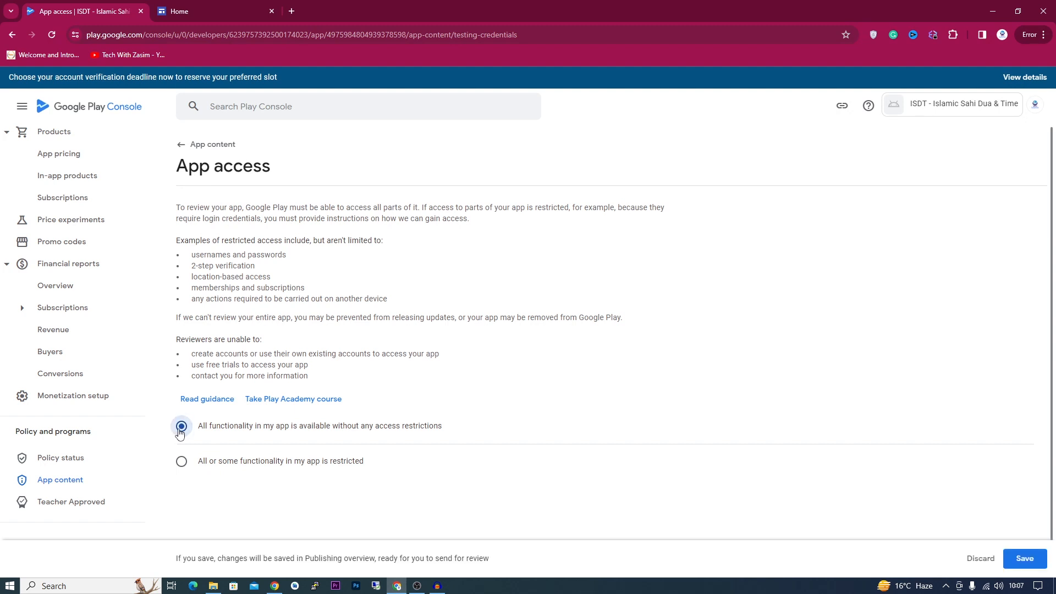
click(1023, 558)
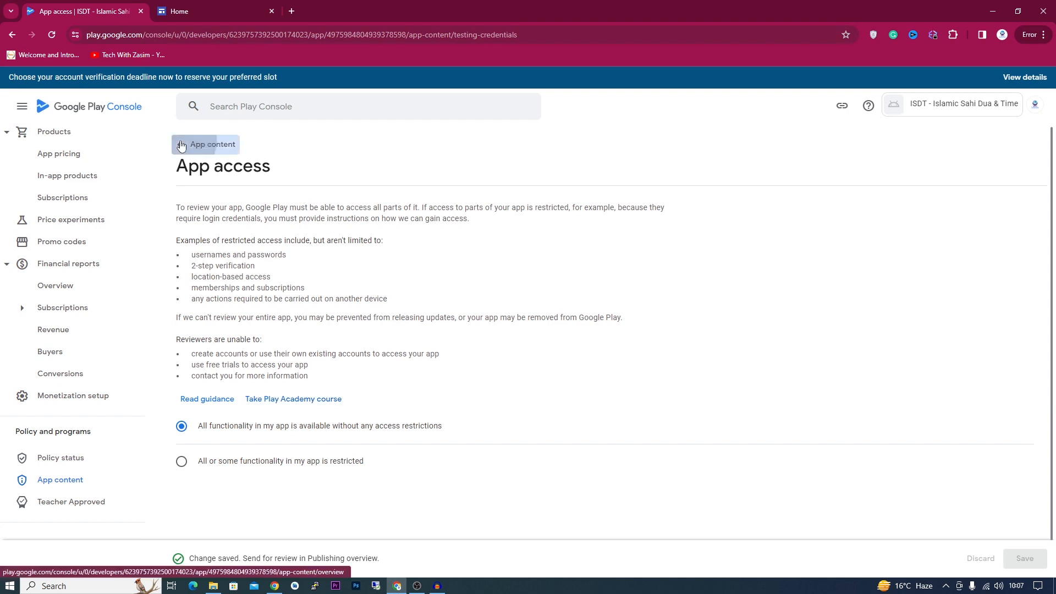
click(206, 144)
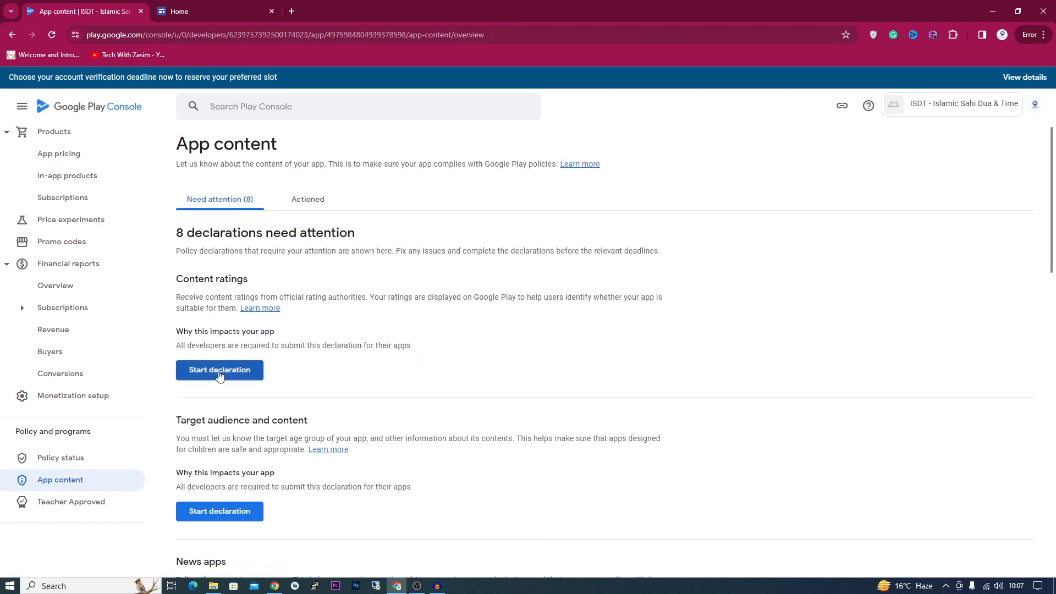
click(220, 374)
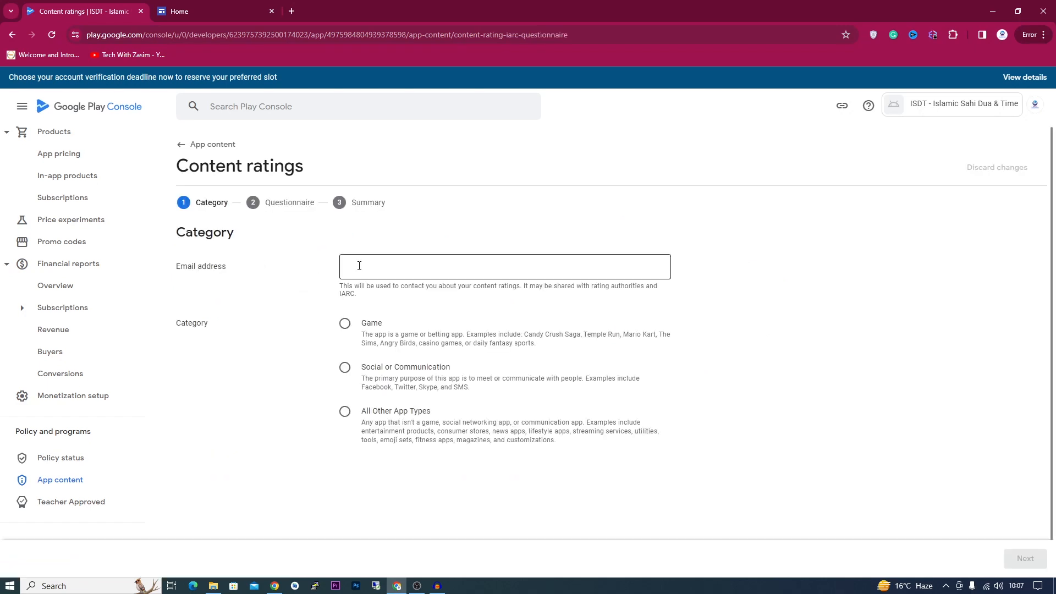
- Enter the contact e-mail, pick All Other App Types as the category, and continue
click(359, 266)
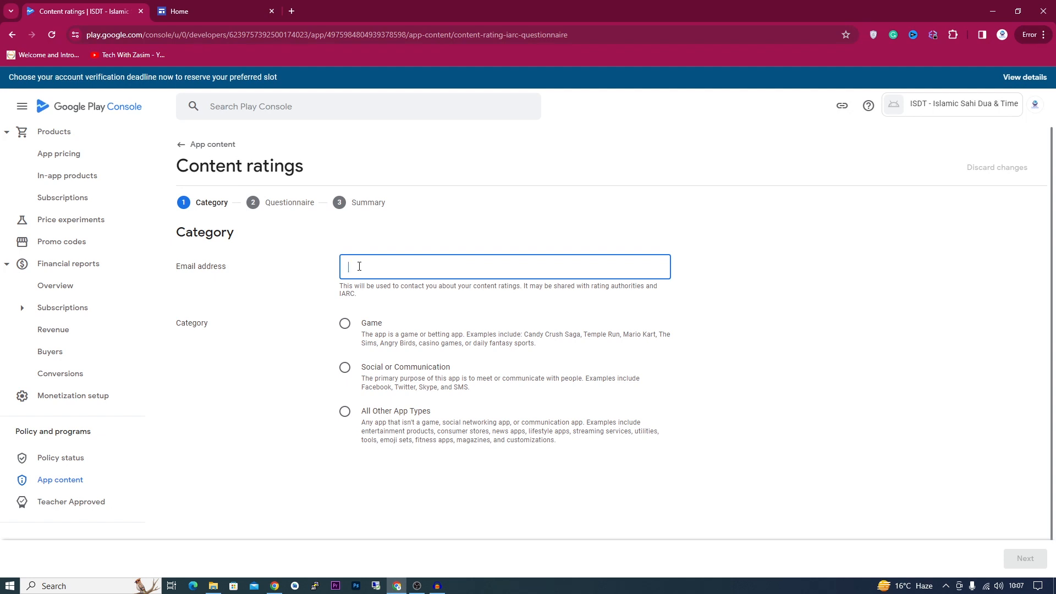
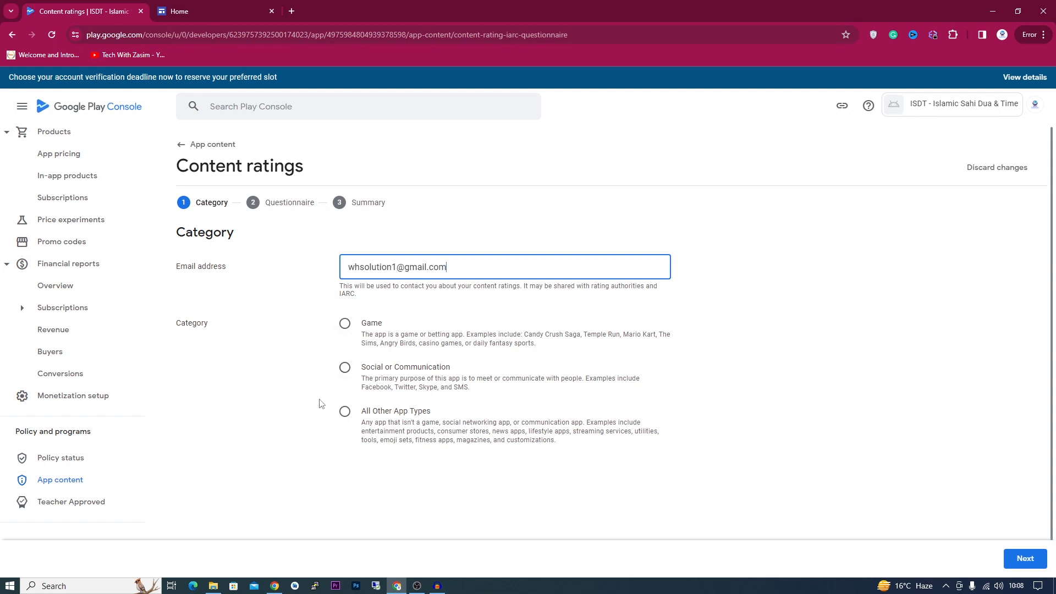
click(345, 411)
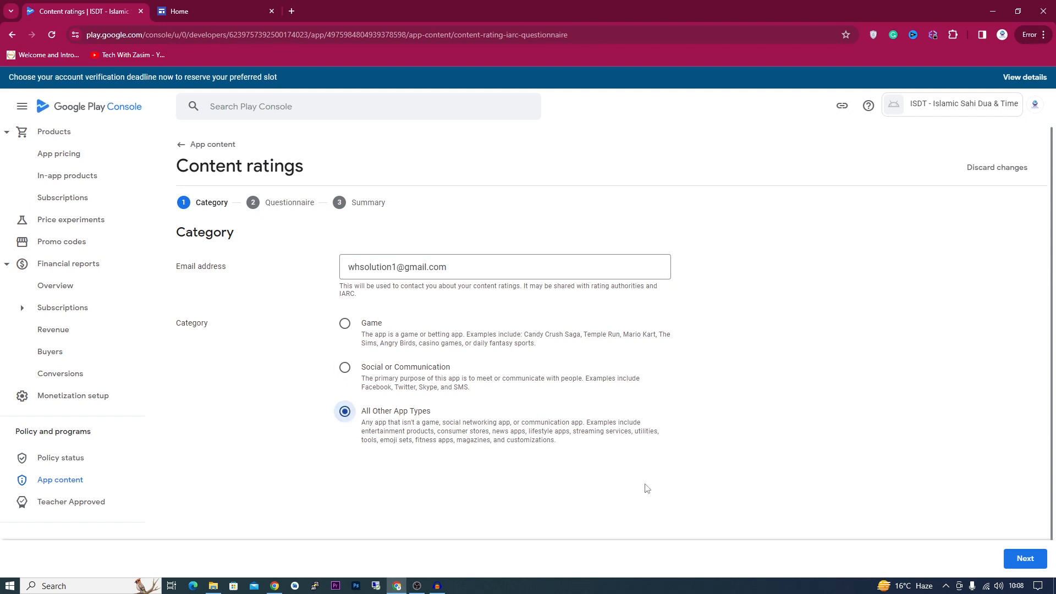
click(1026, 561)
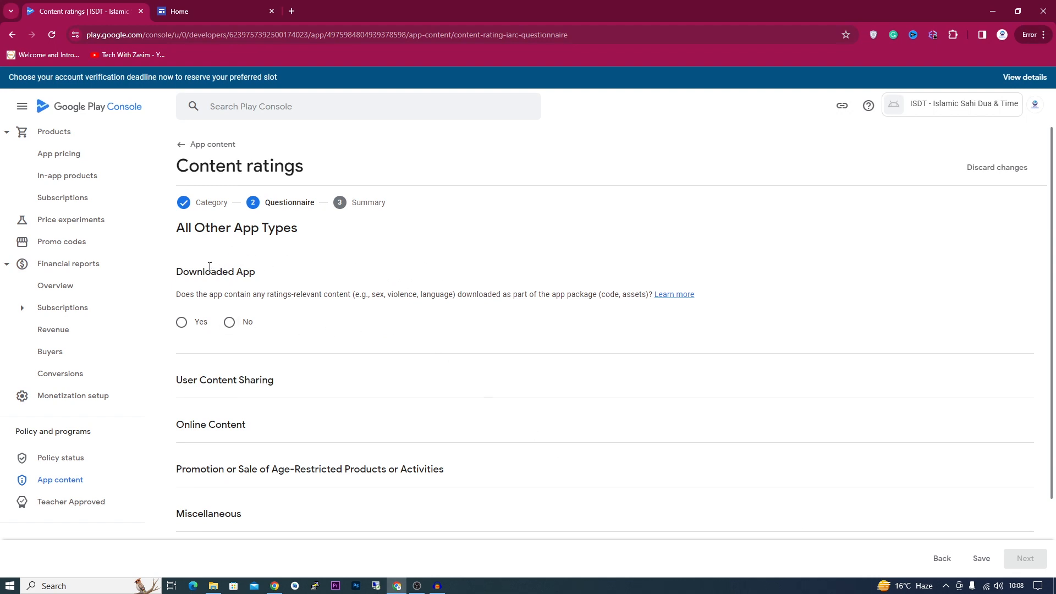
- Answer No to all eight rating questions, from downloaded content through news or educational product
click(236, 319)
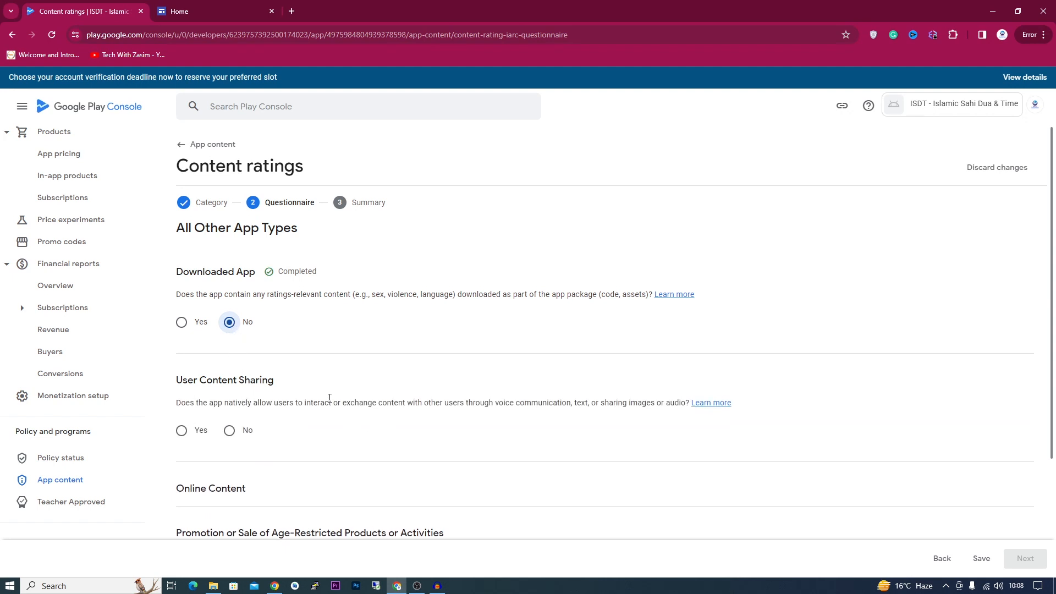
click(226, 434)
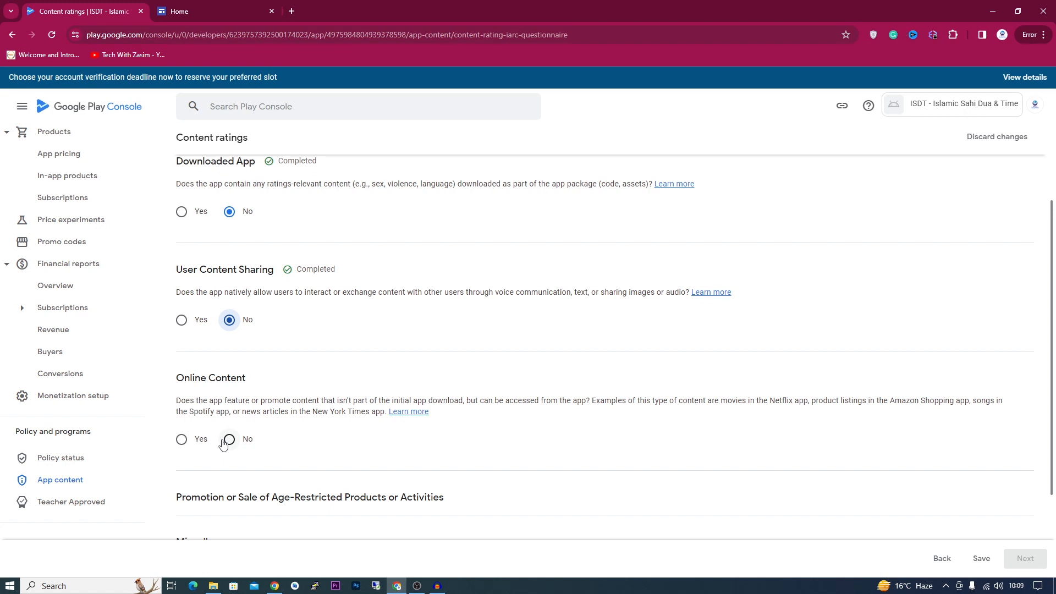
click(223, 441)
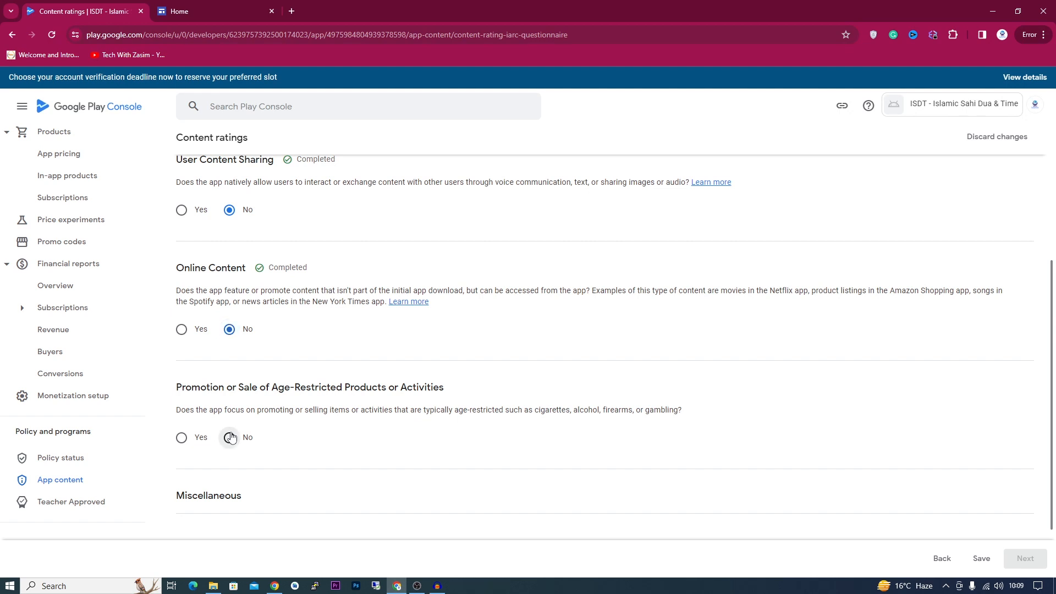
click(229, 437)
click(229, 380)
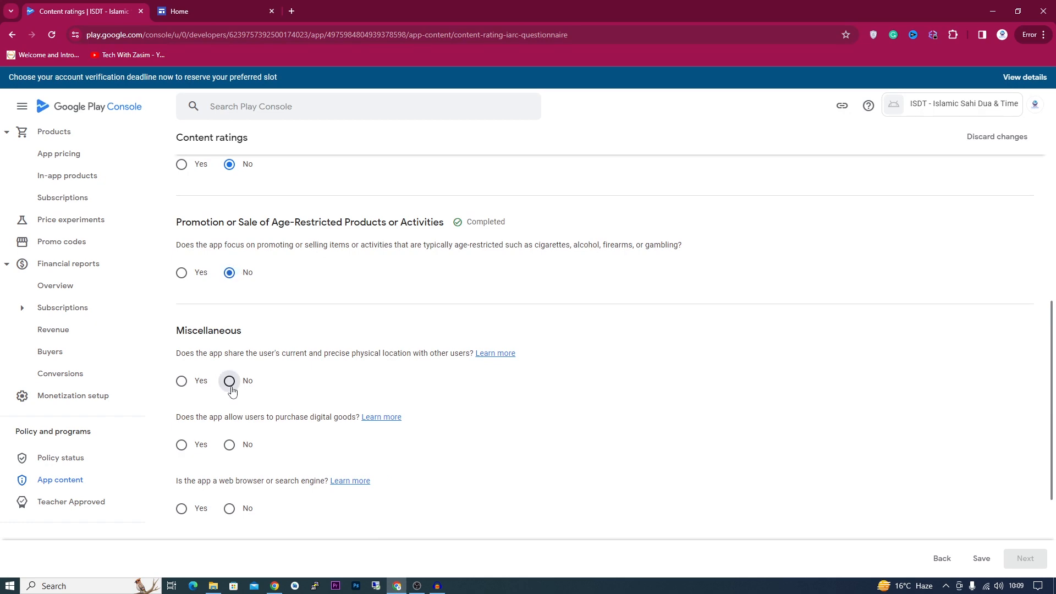
click(229, 445)
scroll(229, 459, down, 2)
click(229, 398)
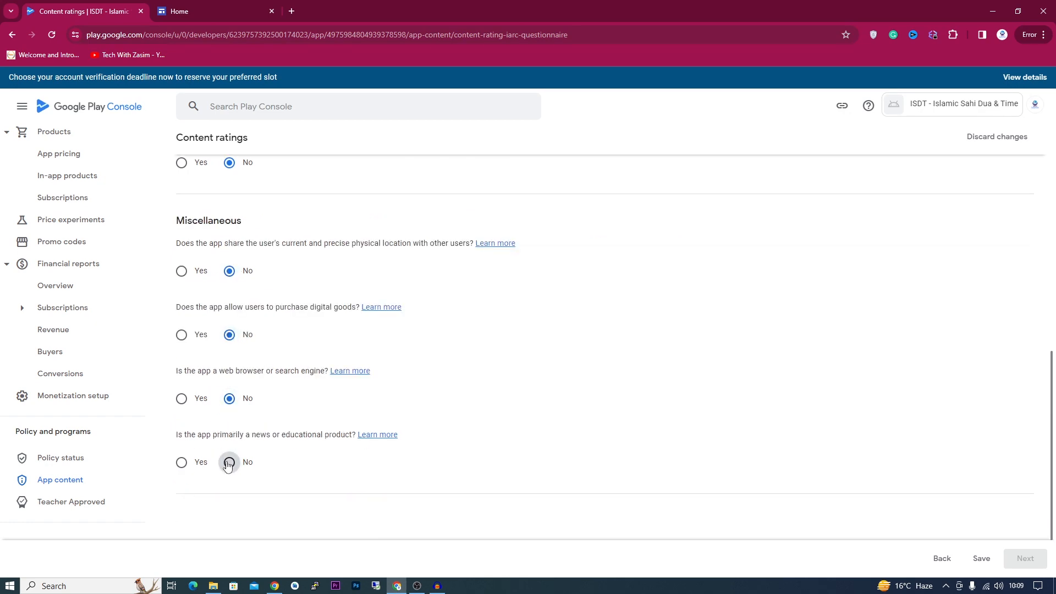
click(229, 462)
scroll(490, 416, up, 7)
scroll(491, 420, up, 1)
scroll(490, 420, down, 6)
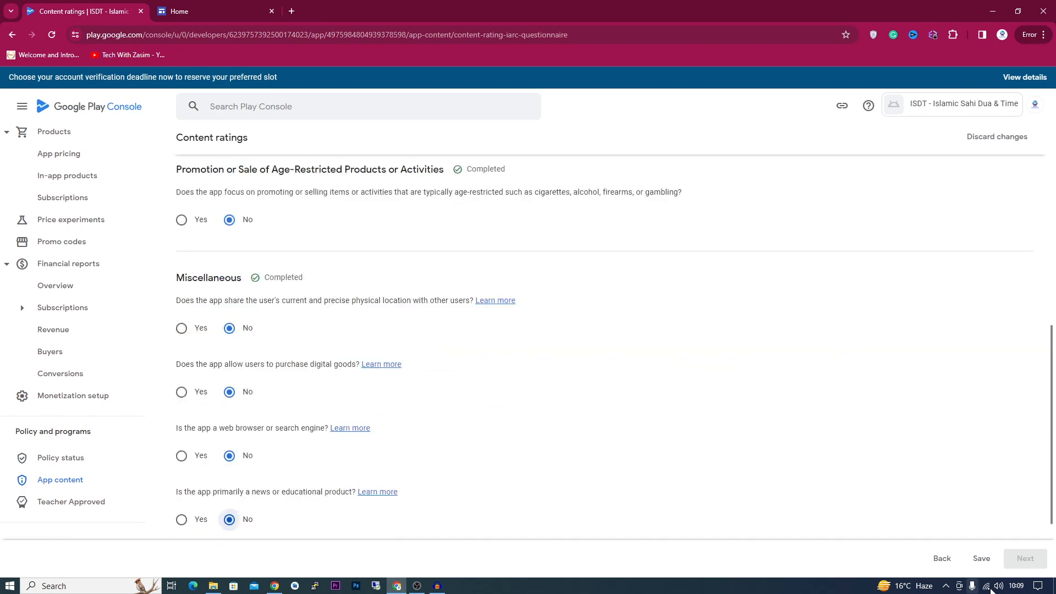
- Save the answers and submit the content ratings from the Summary page
click(982, 559)
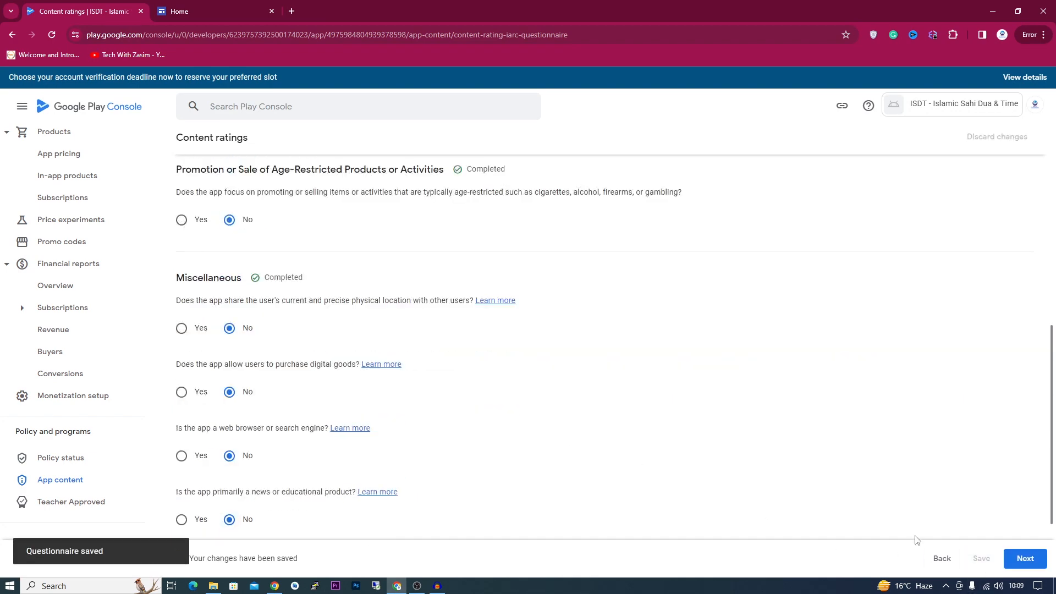
click(1018, 561)
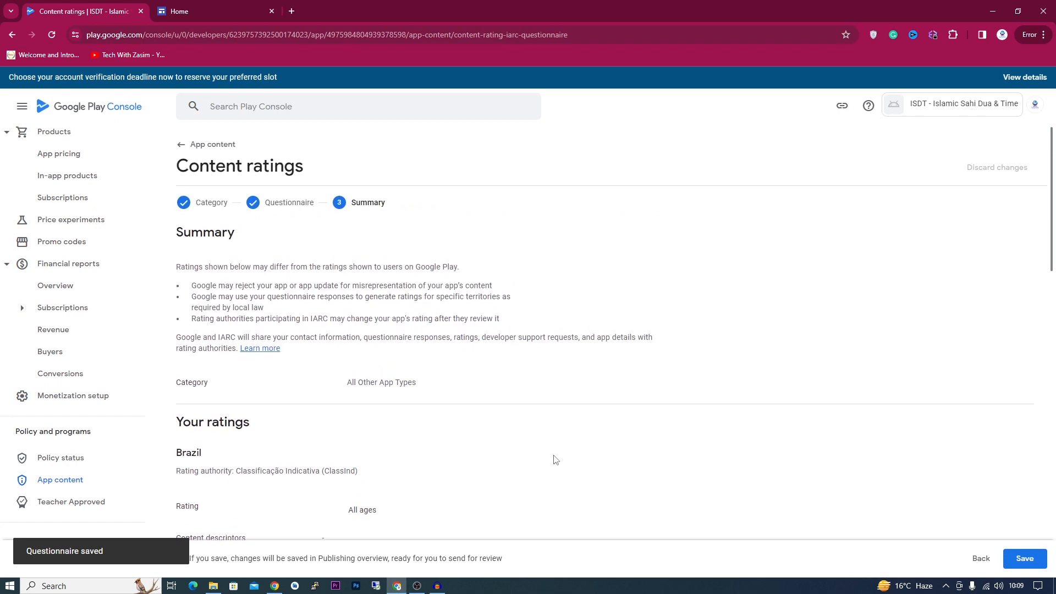
click(1024, 566)
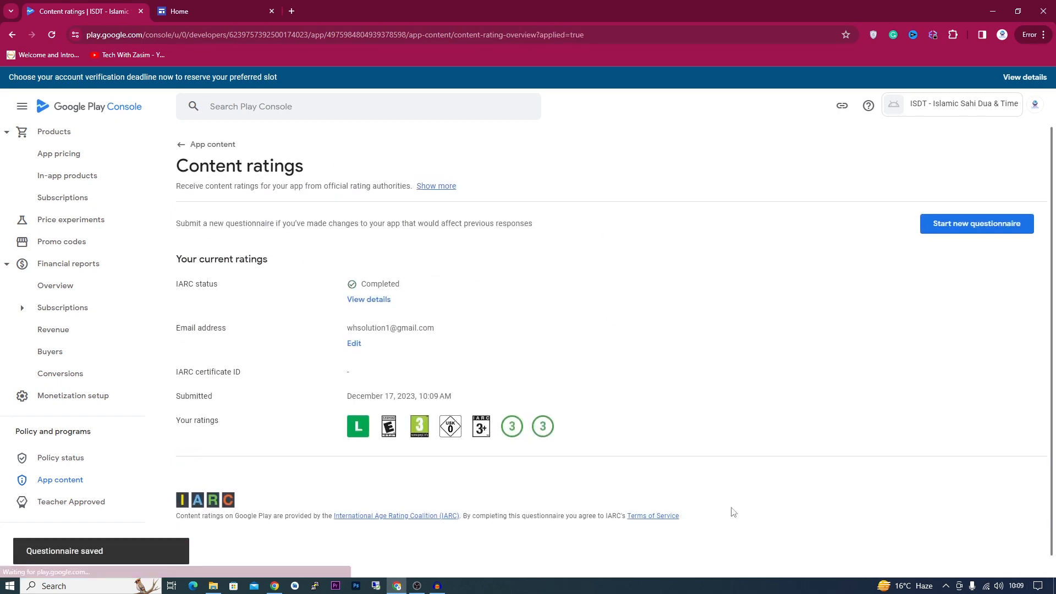
click(192, 151)
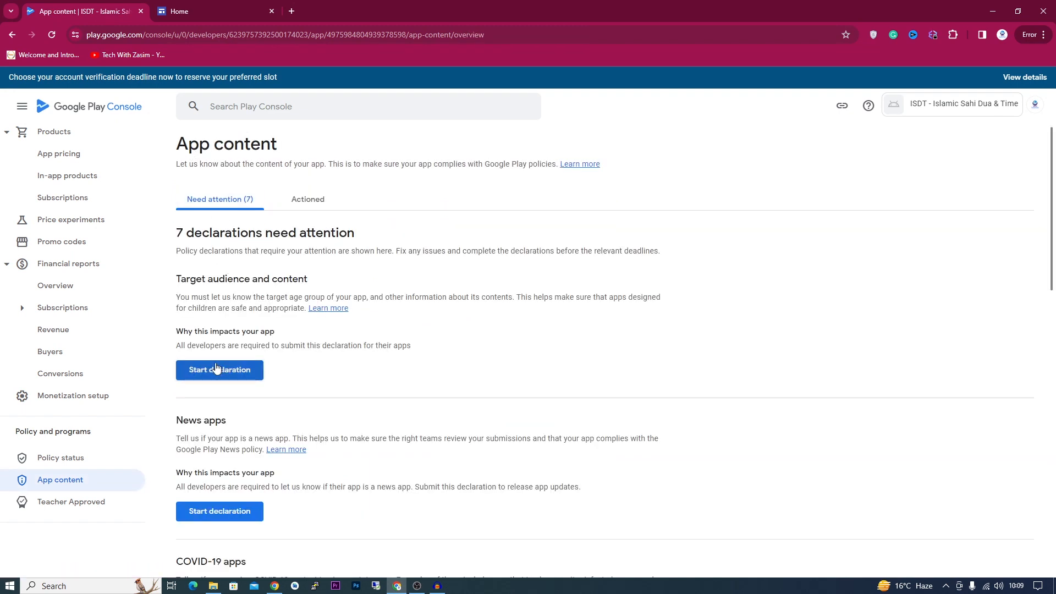
- Begin the Target audience declaration with only the 18 and over age group selected
click(215, 369)
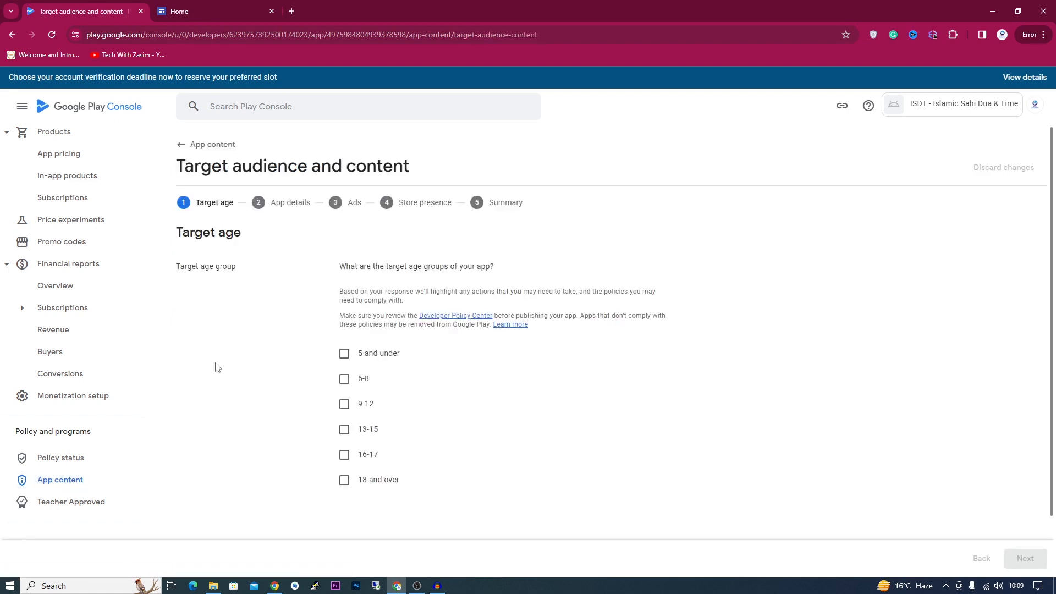
click(345, 481)
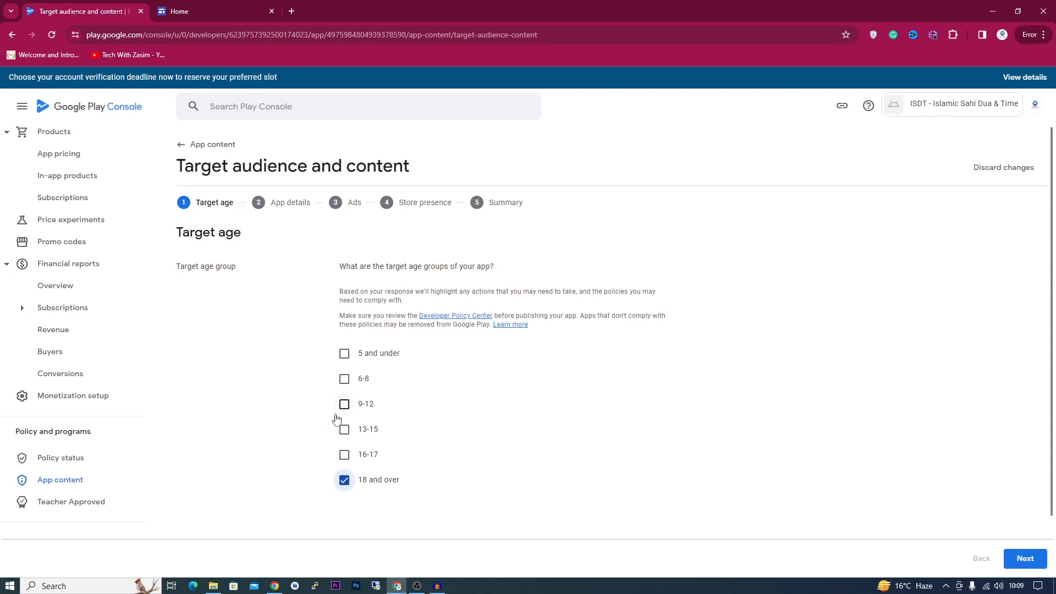
click(344, 455)
scroll(328, 453, down, 1)
scroll(326, 407, up, 3)
click(345, 455)
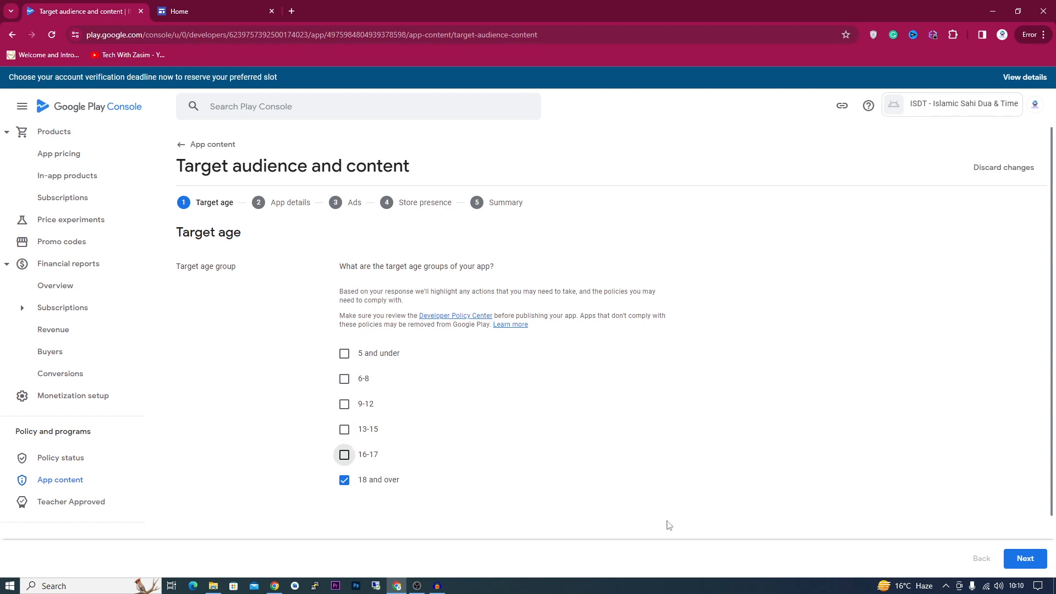
- Answer Yes to possibly appealing to children and save the target audience declaration
click(1026, 558)
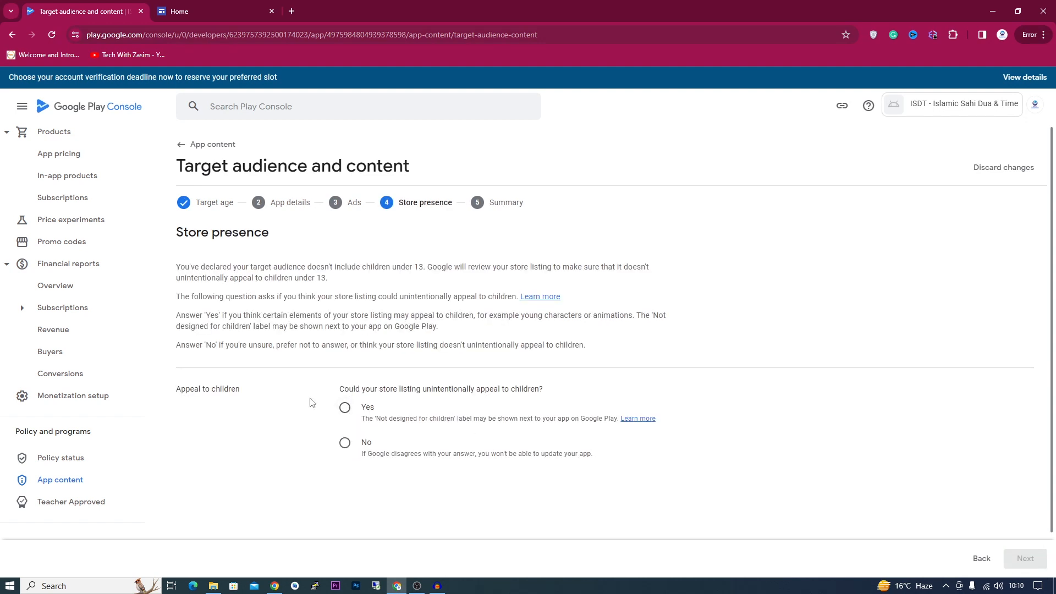
click(345, 408)
click(1025, 558)
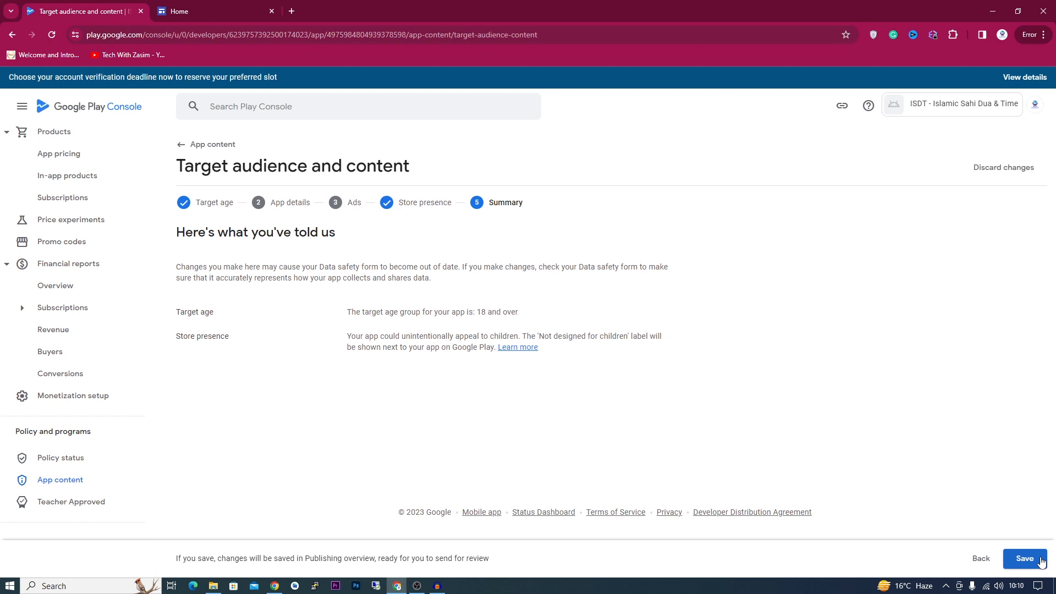
click(1040, 559)
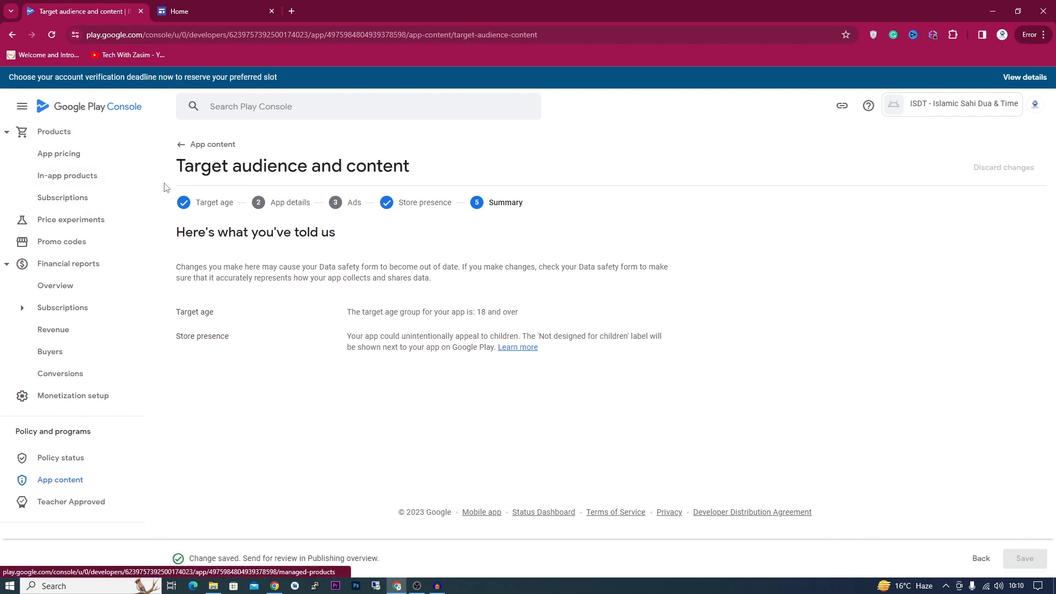
click(198, 148)
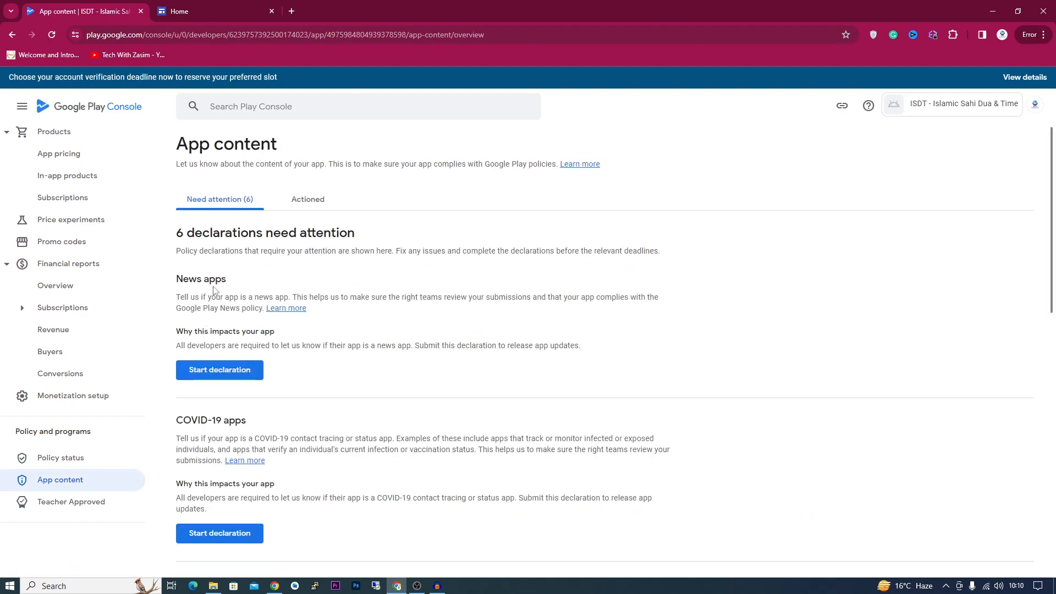
- Declare the app is not a news app and save the News apps declaration
click(214, 370)
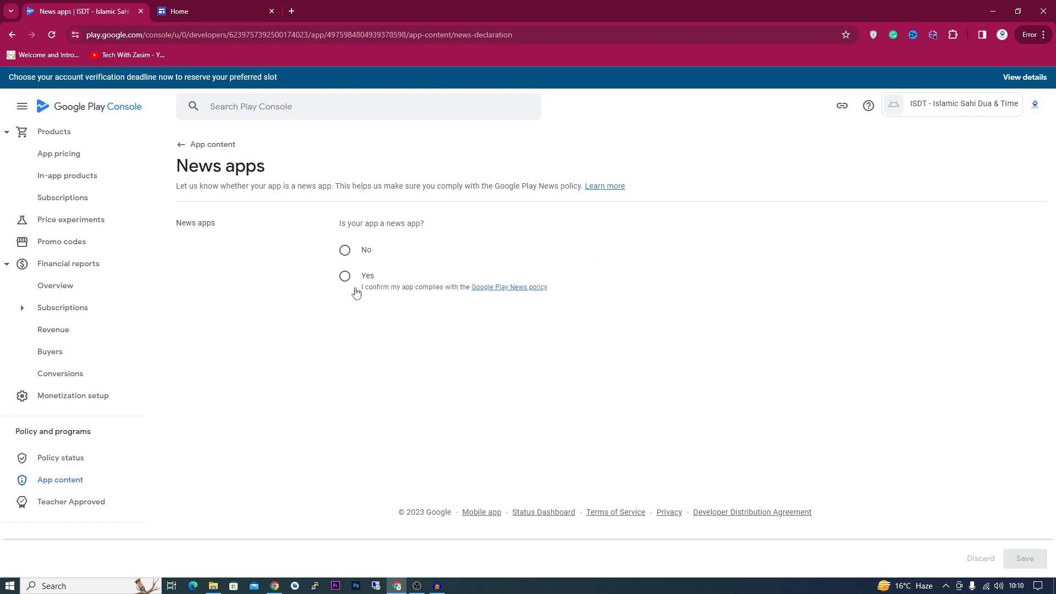
click(345, 250)
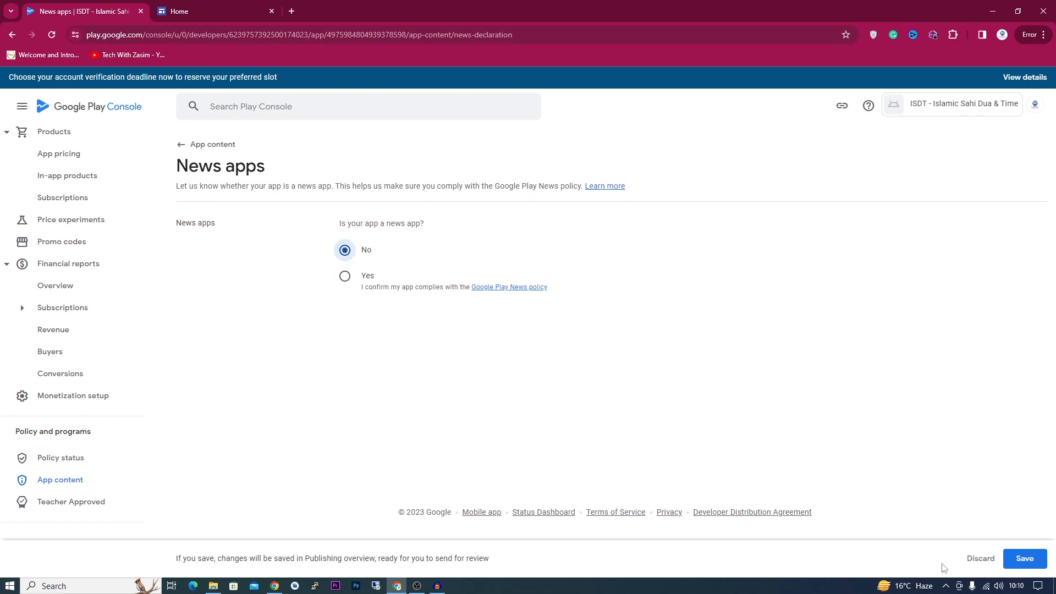
click(1017, 565)
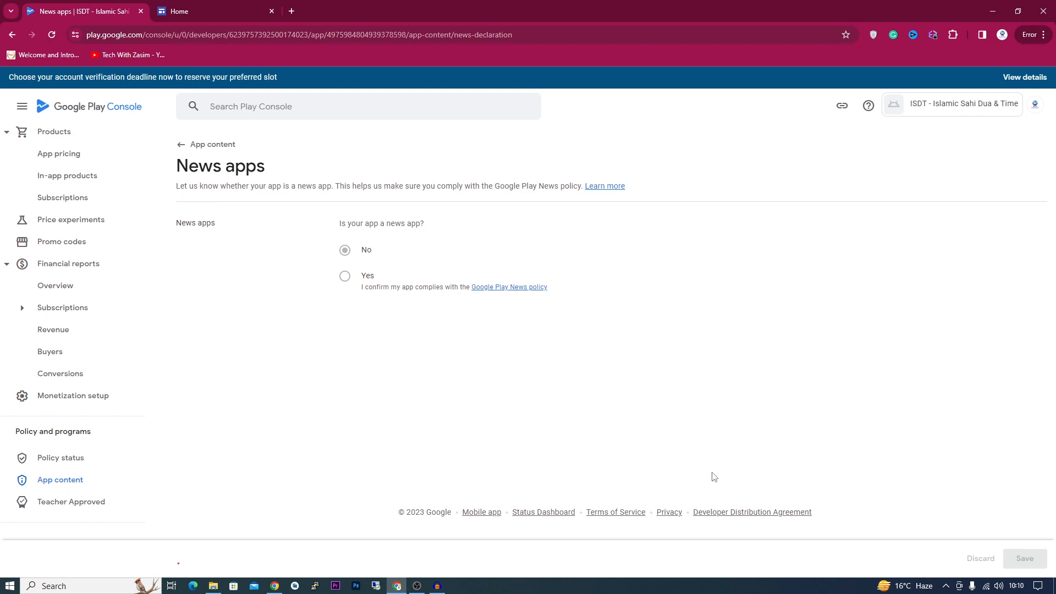
click(179, 143)
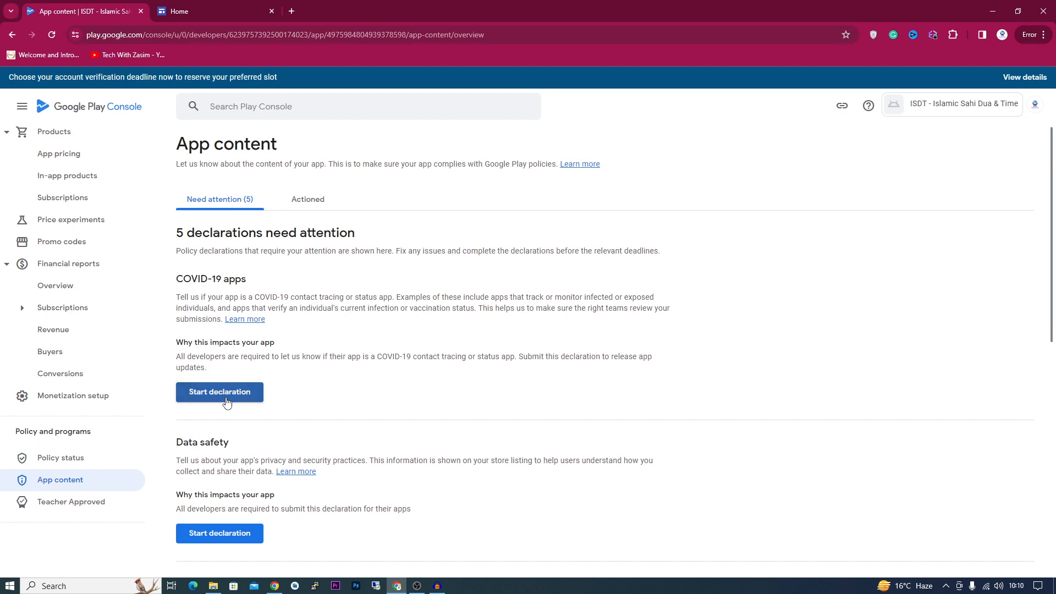
- Declare it is not a publicly available COVID-19 tracing or status app and save
click(227, 402)
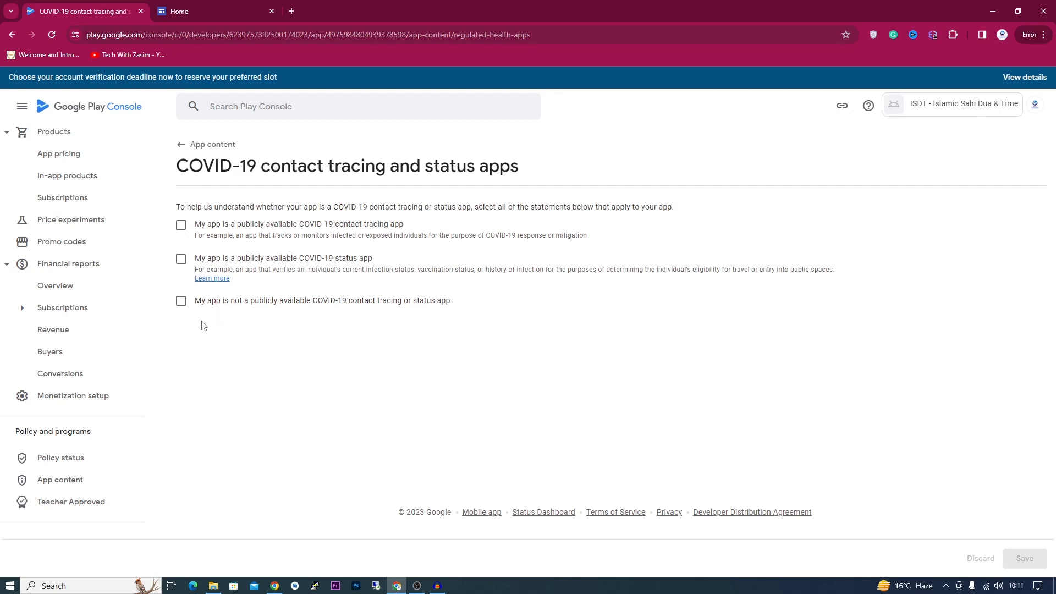
click(181, 300)
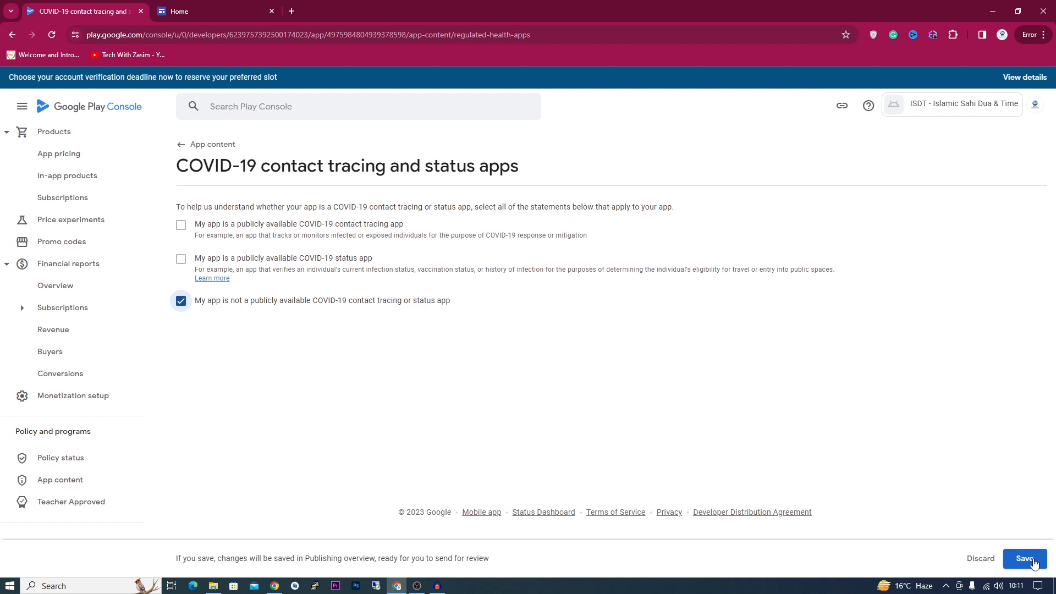
click(1033, 559)
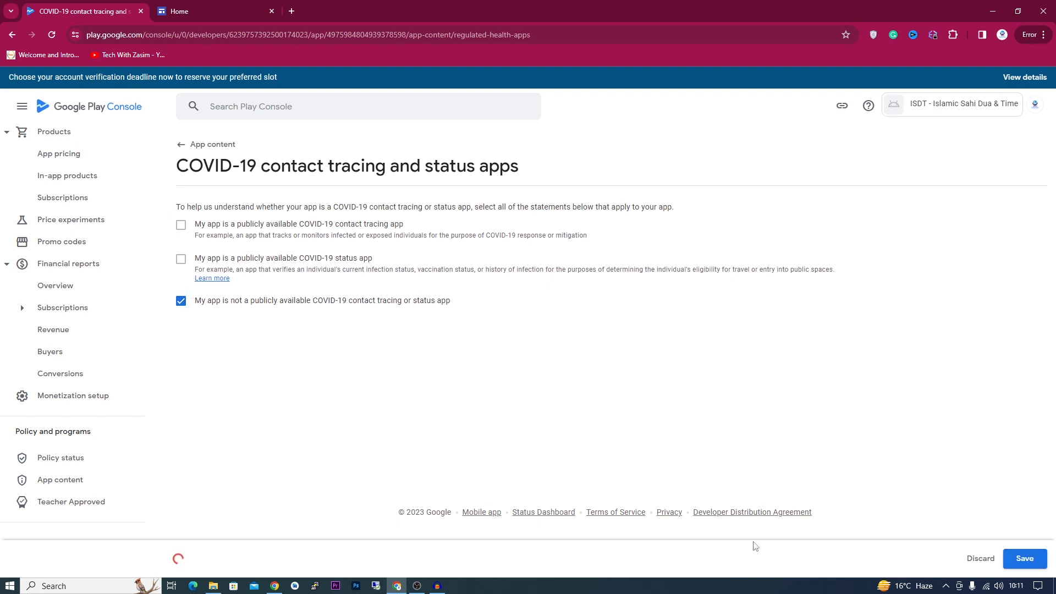
click(185, 156)
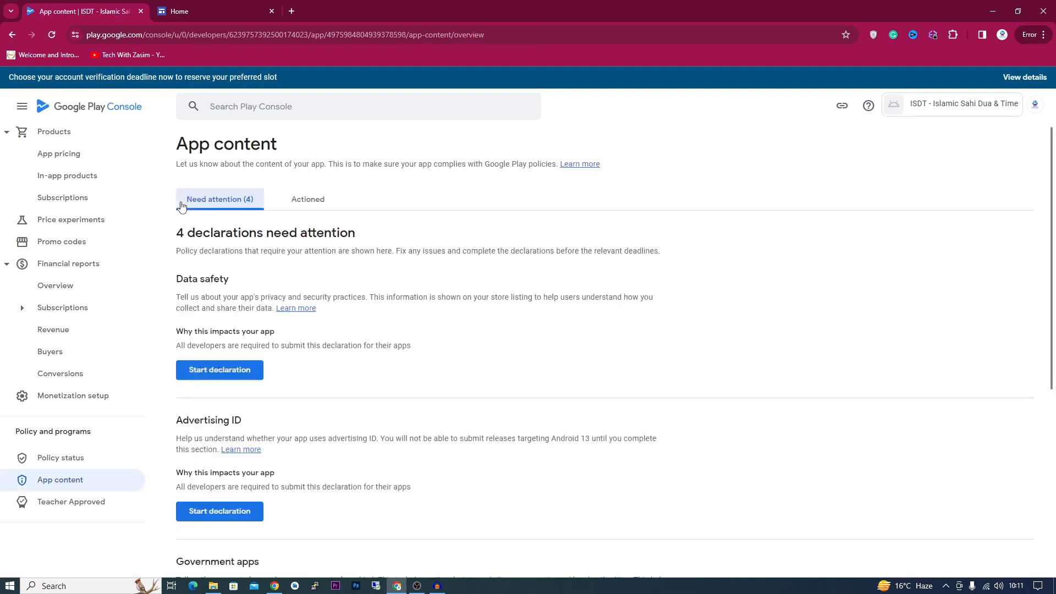
- Begin the Data safety declaration and state the app collects no user data
click(225, 372)
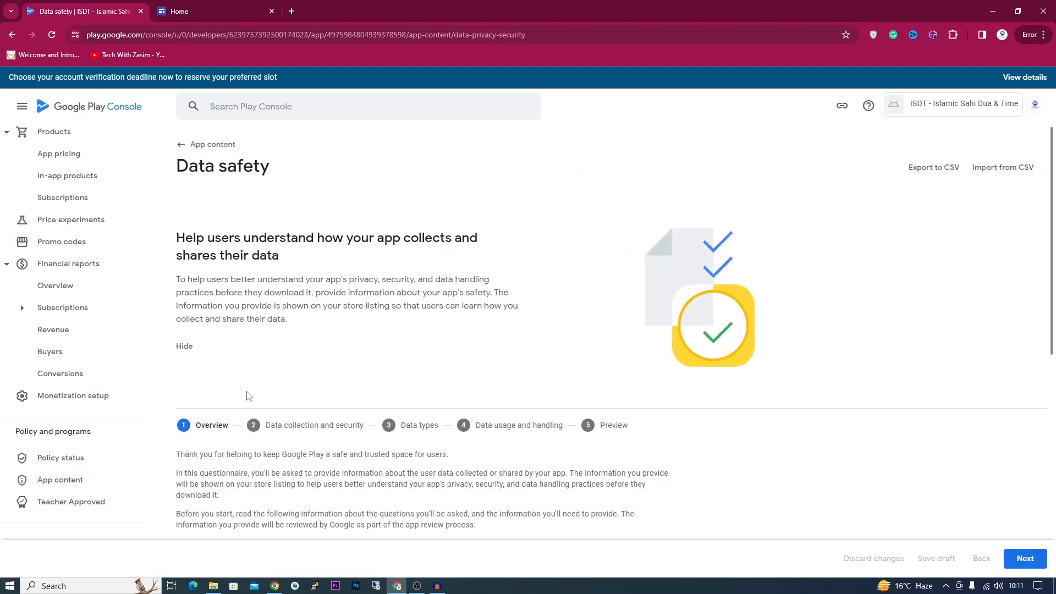
scroll(368, 408, down, 8)
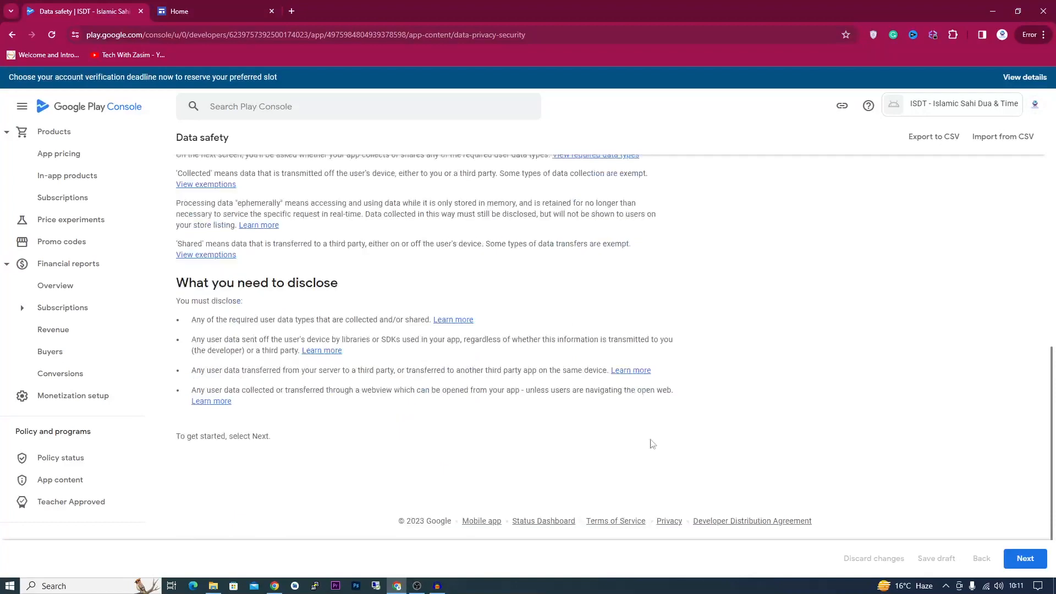
click(1025, 558)
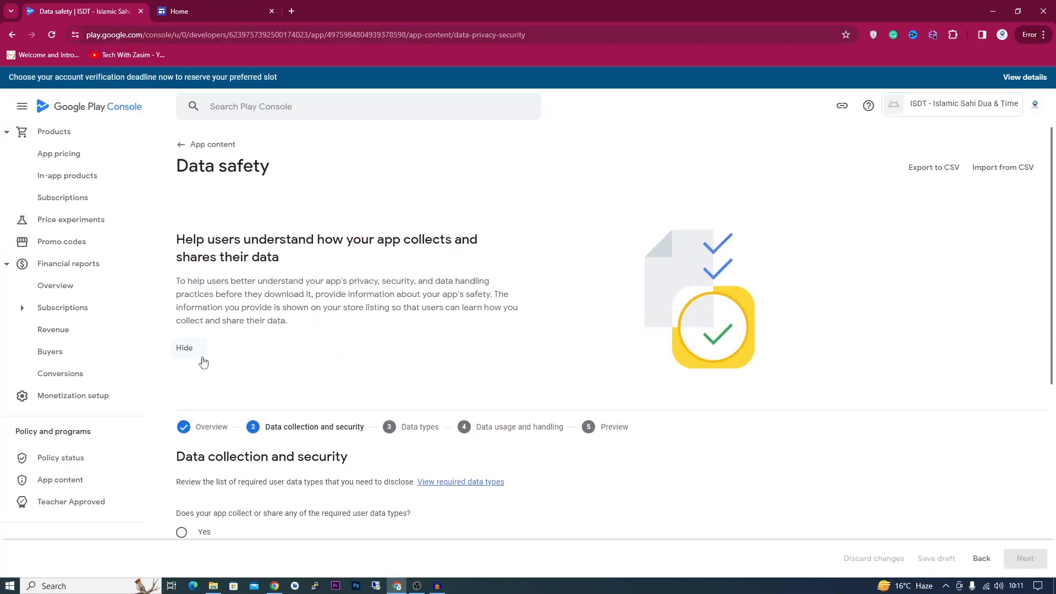
scroll(202, 357, down, 3)
scroll(203, 350, down, 1)
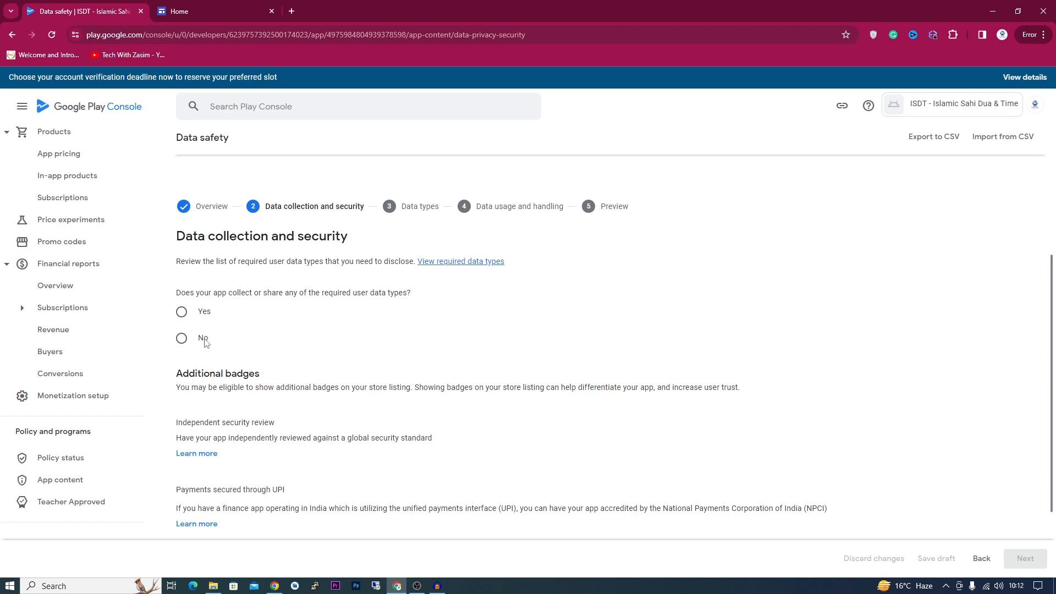
click(204, 339)
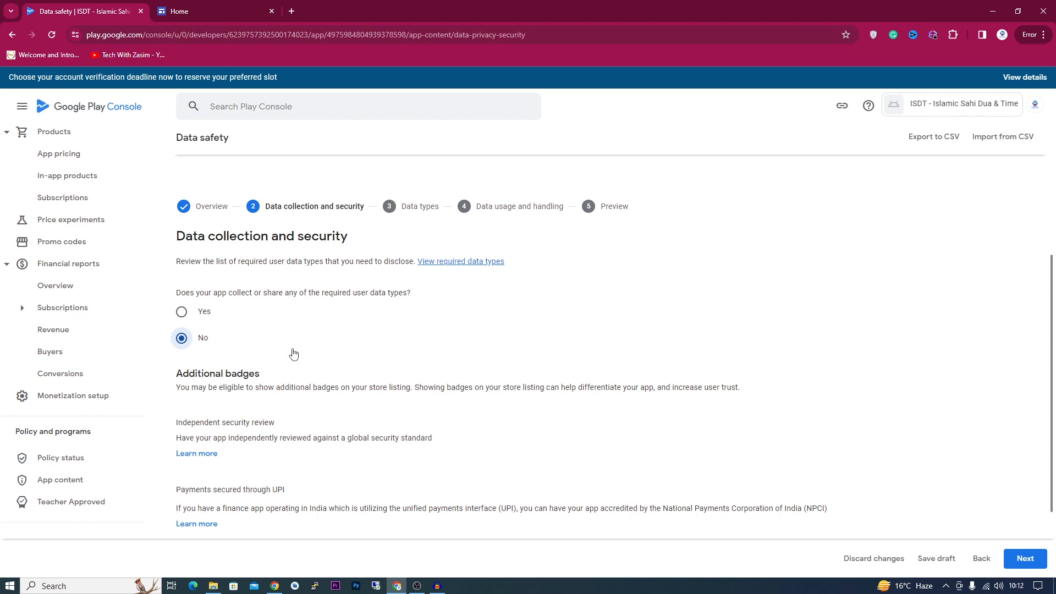
scroll(295, 354, down, 3)
- Review the Data safety preview and save the declaration
click(1025, 558)
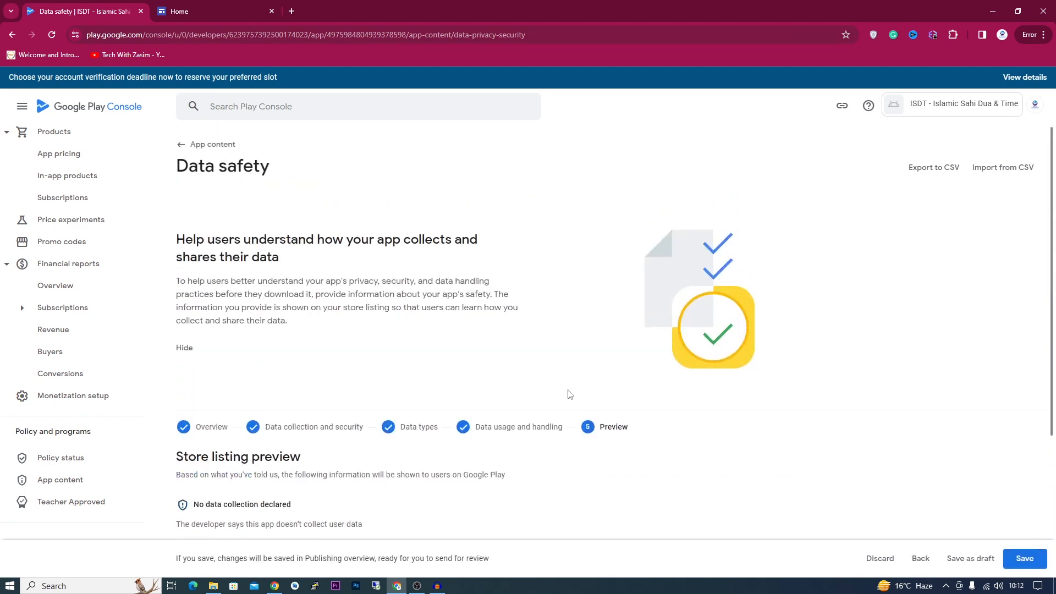
scroll(255, 339, down, 3)
scroll(247, 337, down, 2)
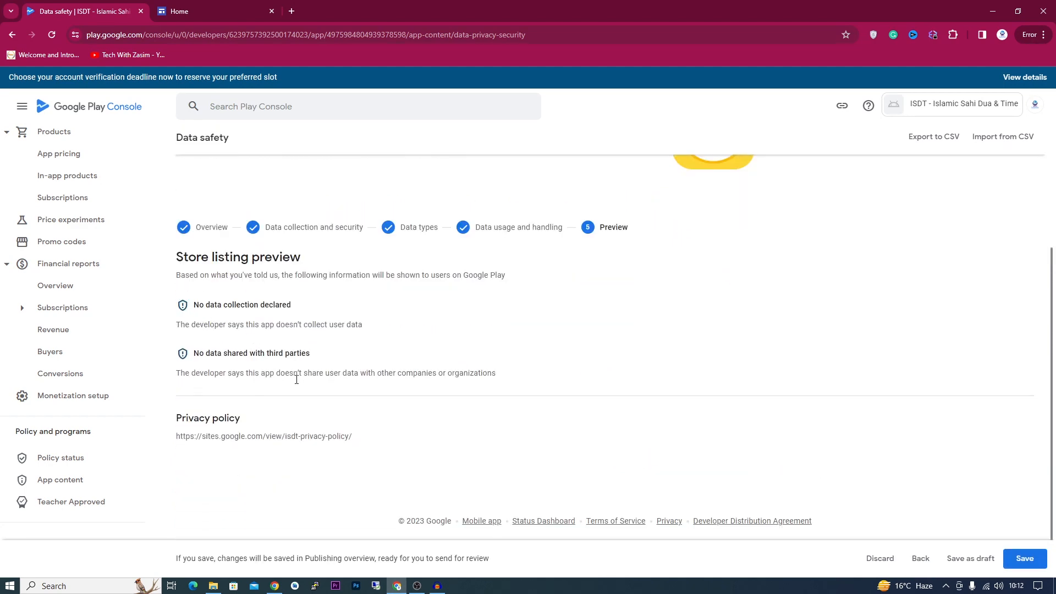
scroll(325, 332, up, 2)
scroll(325, 377, down, 2)
scroll(643, 421, up, 4)
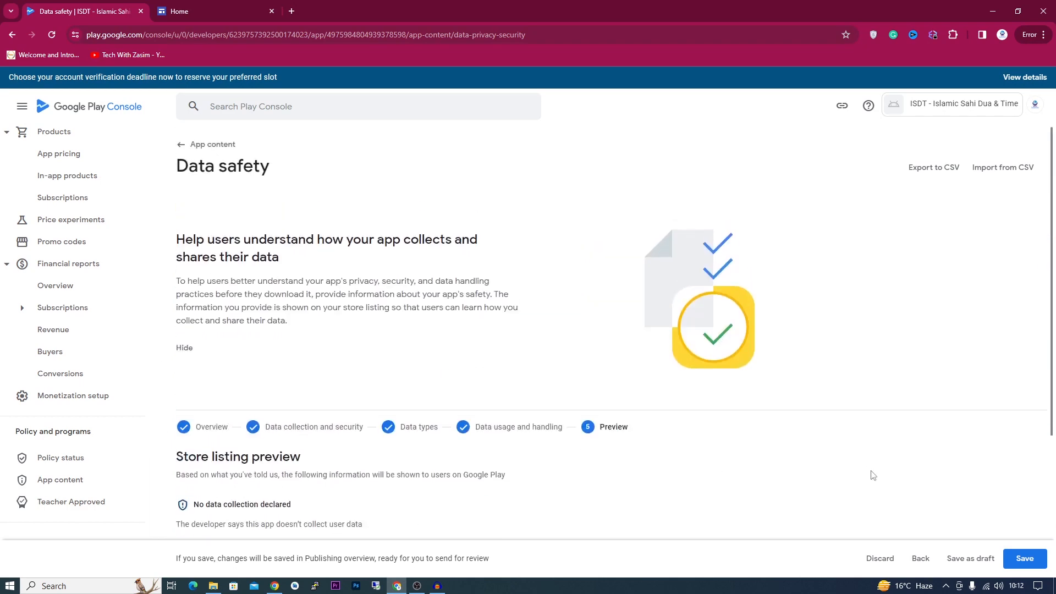
scroll(865, 469, down, 3)
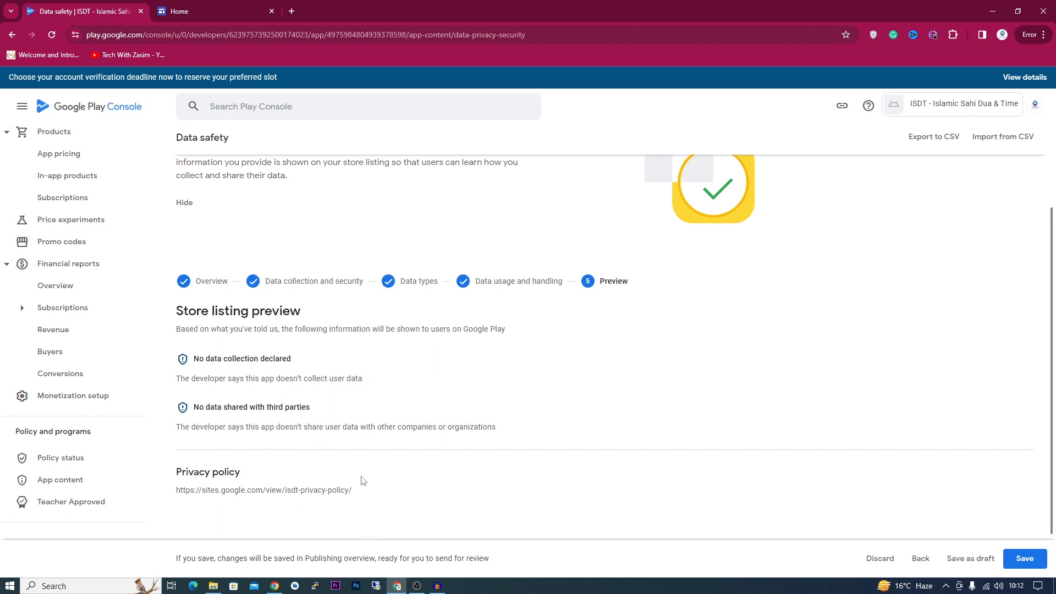
click(1028, 564)
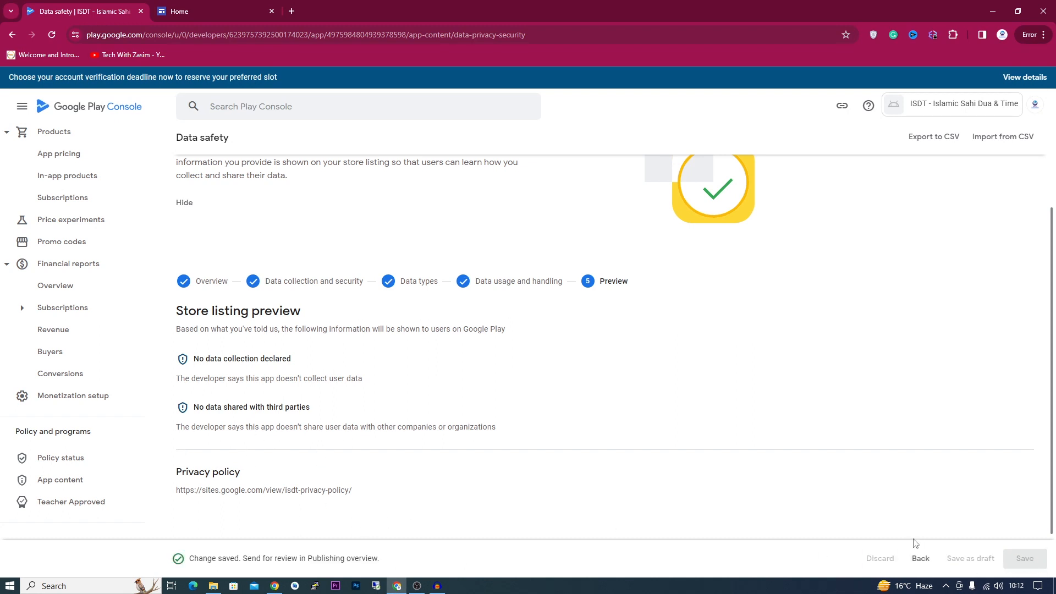
scroll(576, 496, up, 3)
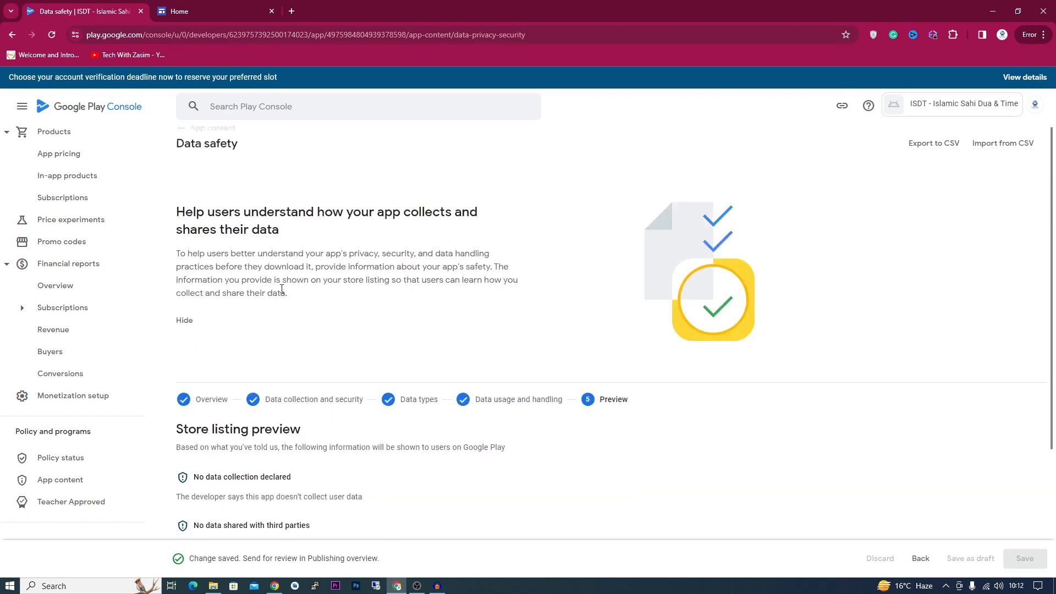
click(199, 147)
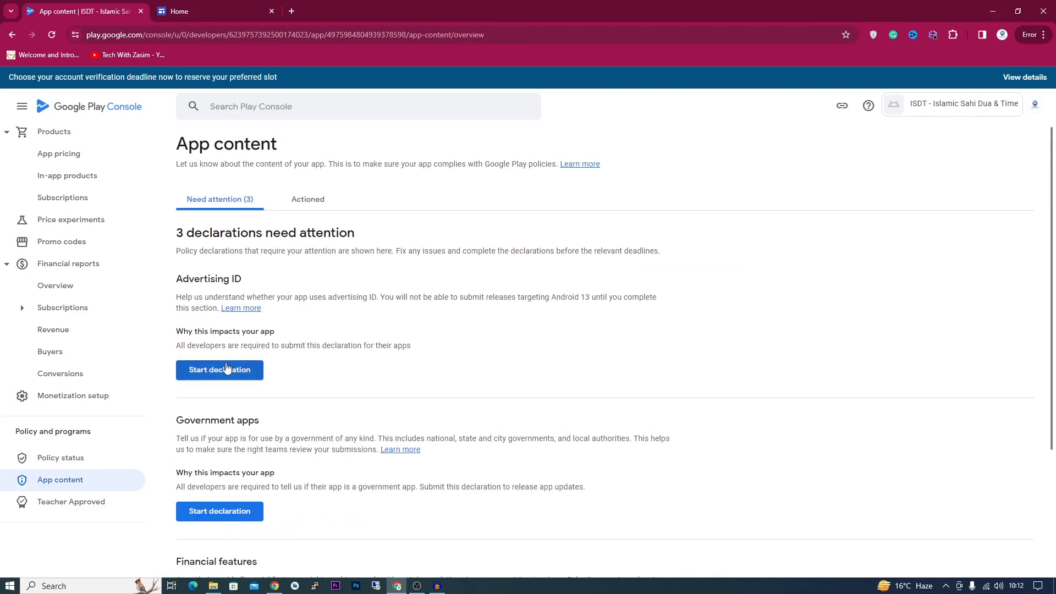
- Begin the Advertising ID declaration and answer Yes, the app uses advertising ID
click(230, 371)
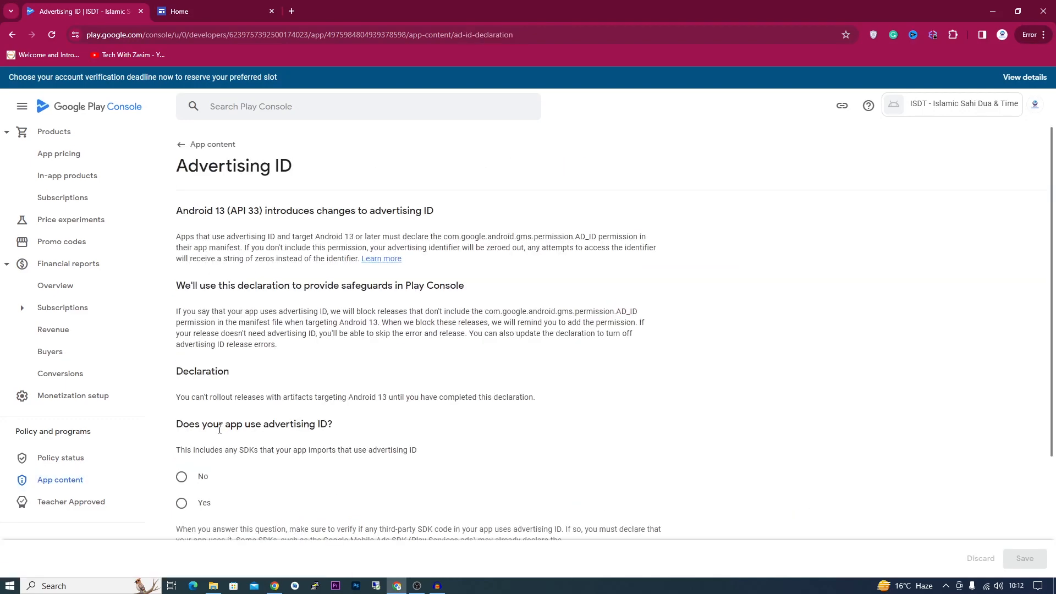
scroll(219, 432, down, 2)
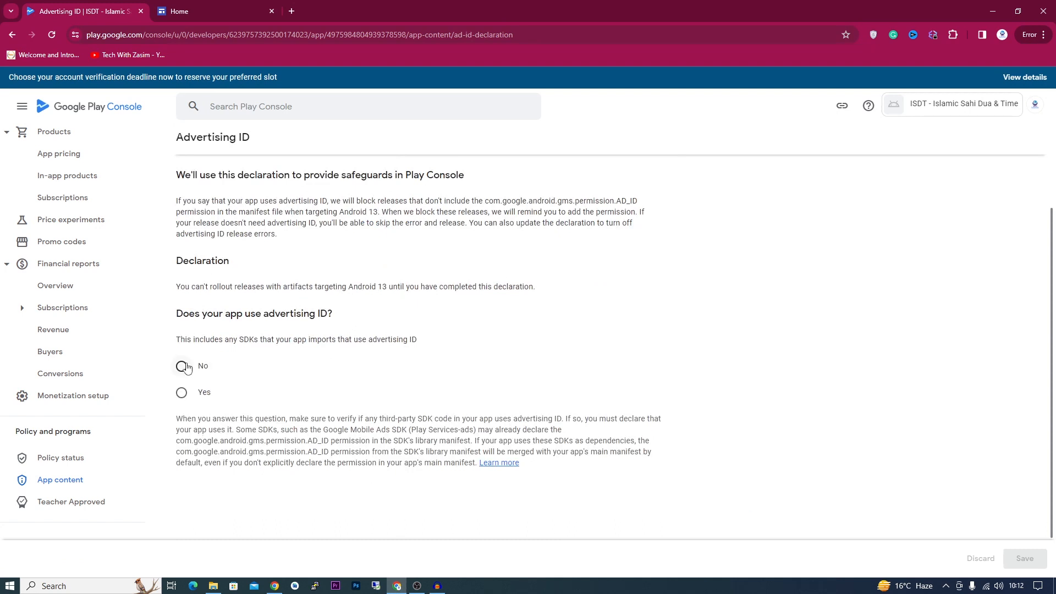
click(203, 393)
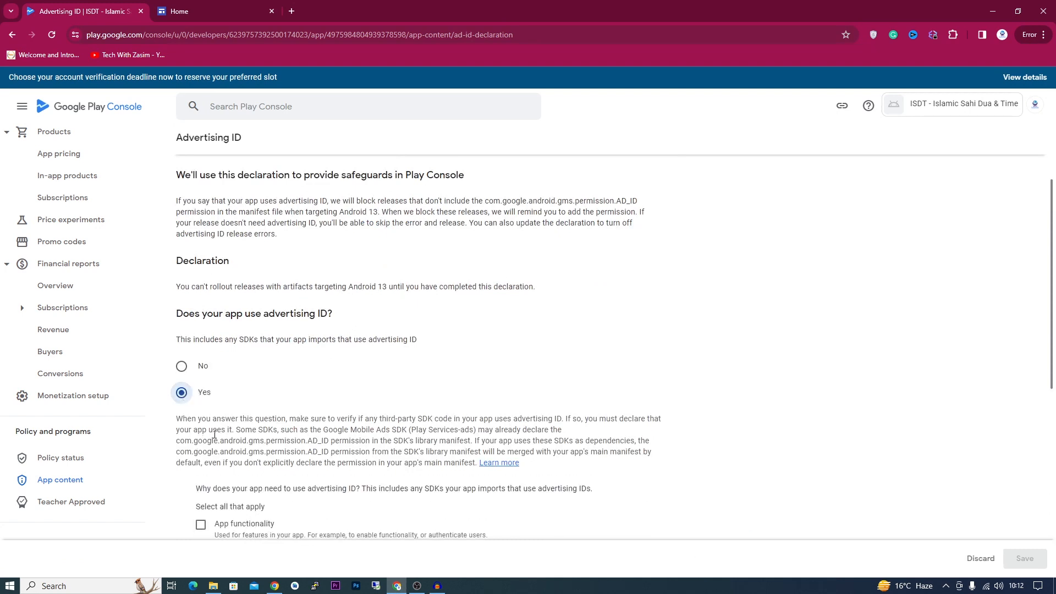
scroll(252, 438, down, 2)
scroll(252, 439, down, 1)
- Tick App functionality, Analytics, Developer communications, Personalization and Account management, then save
click(200, 359)
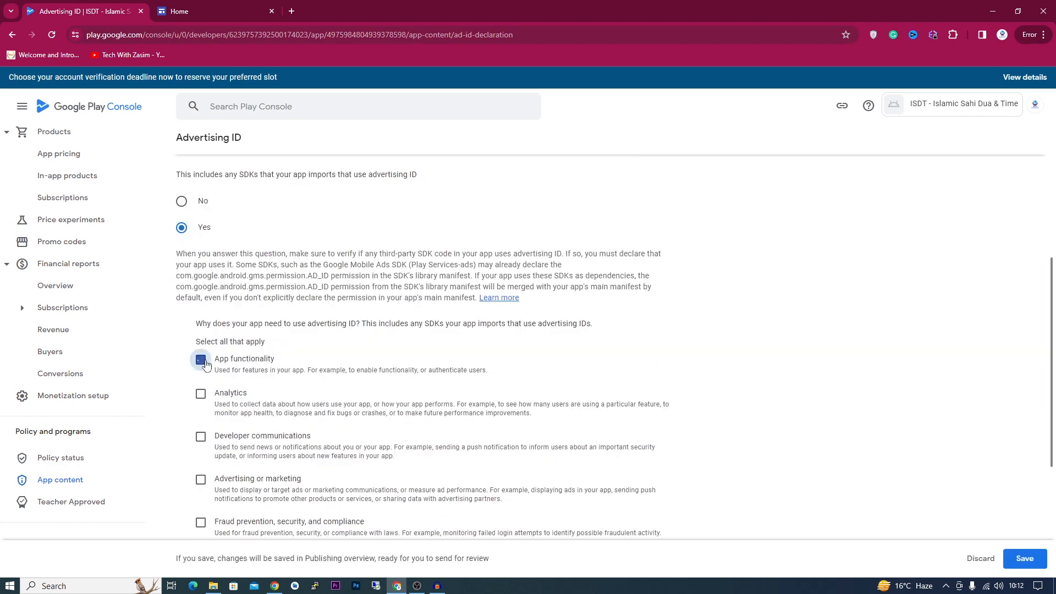
click(201, 393)
click(201, 437)
scroll(201, 439, down, 2)
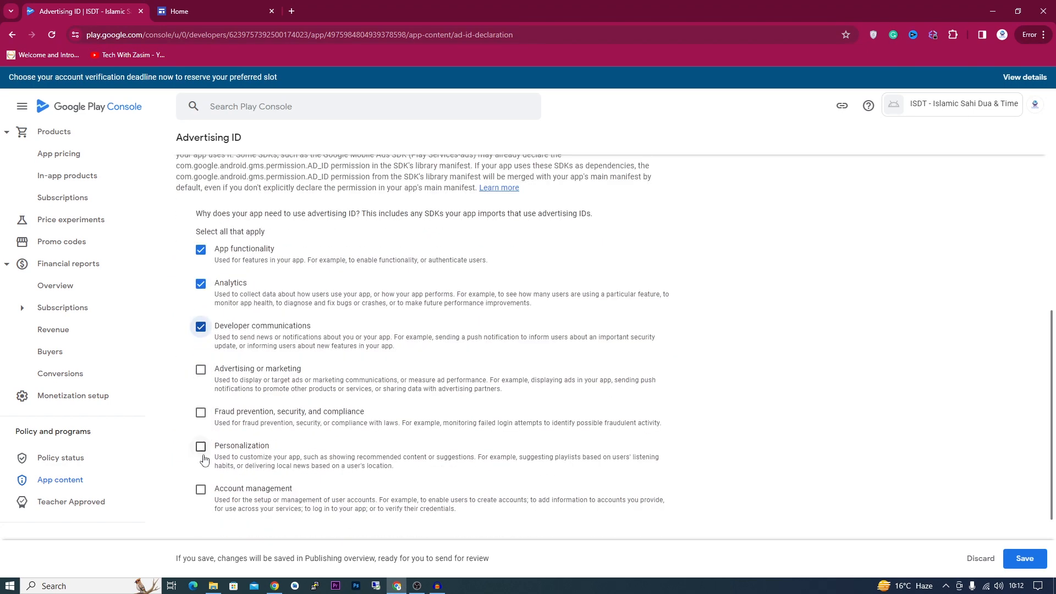
click(201, 446)
click(201, 489)
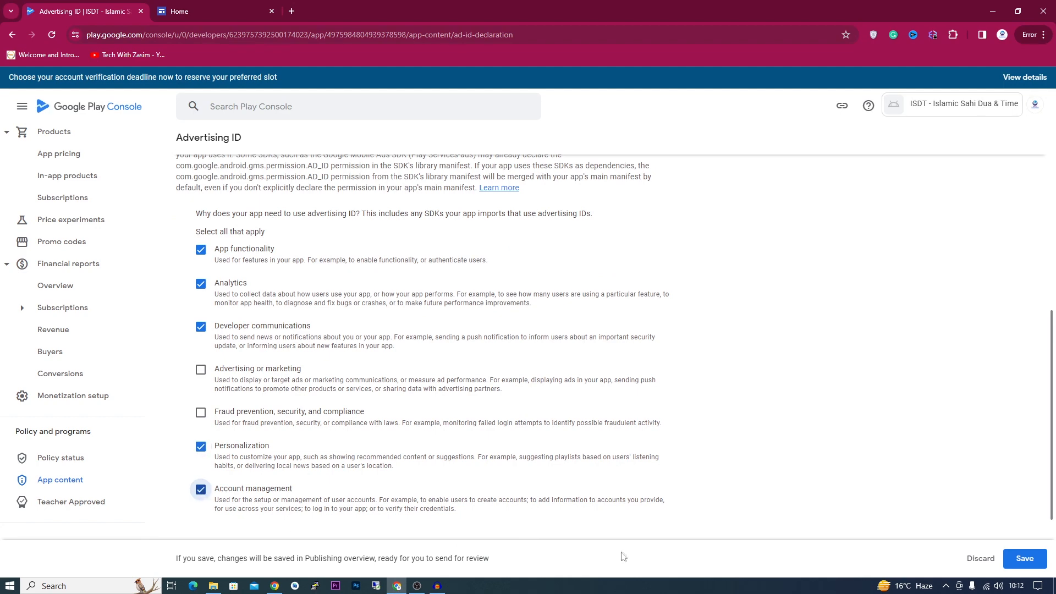
click(1024, 558)
scroll(337, 436, down, 2)
scroll(325, 426, up, 3)
scroll(209, 207, up, 6)
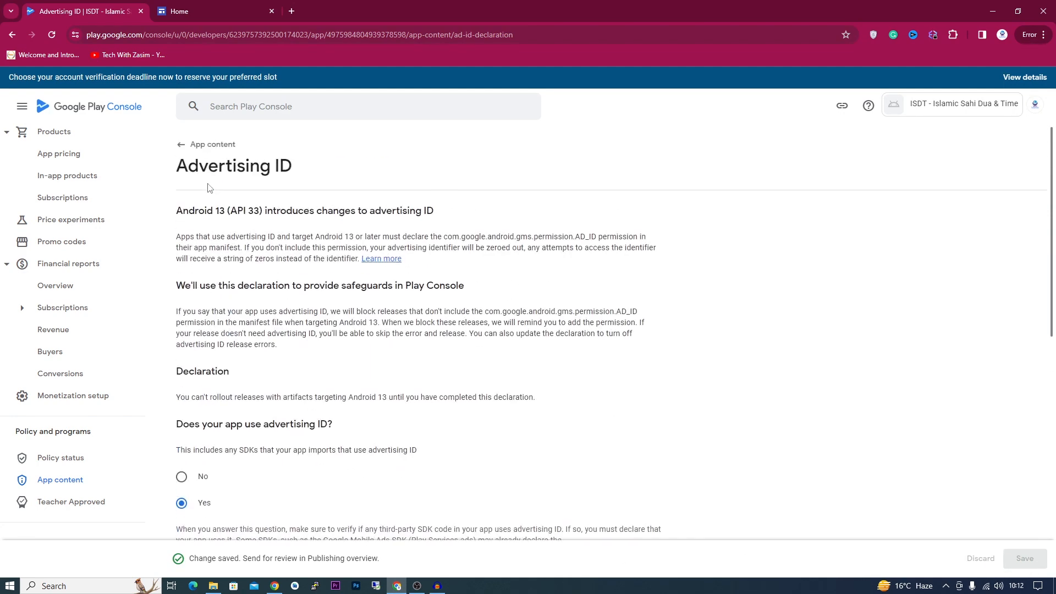
click(191, 145)
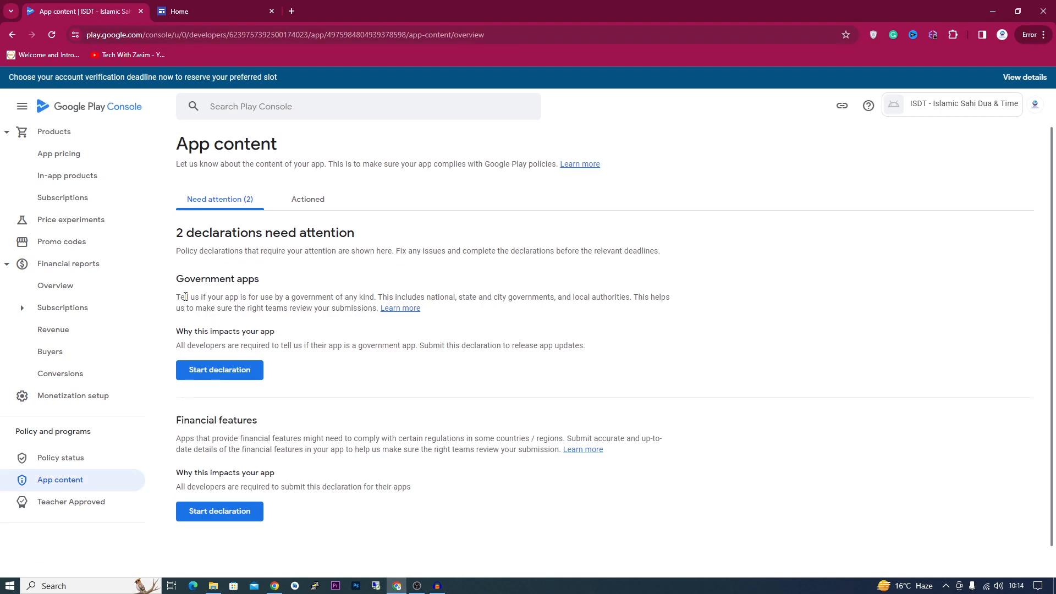
- Answer No on the Government apps declaration and save it
click(237, 377)
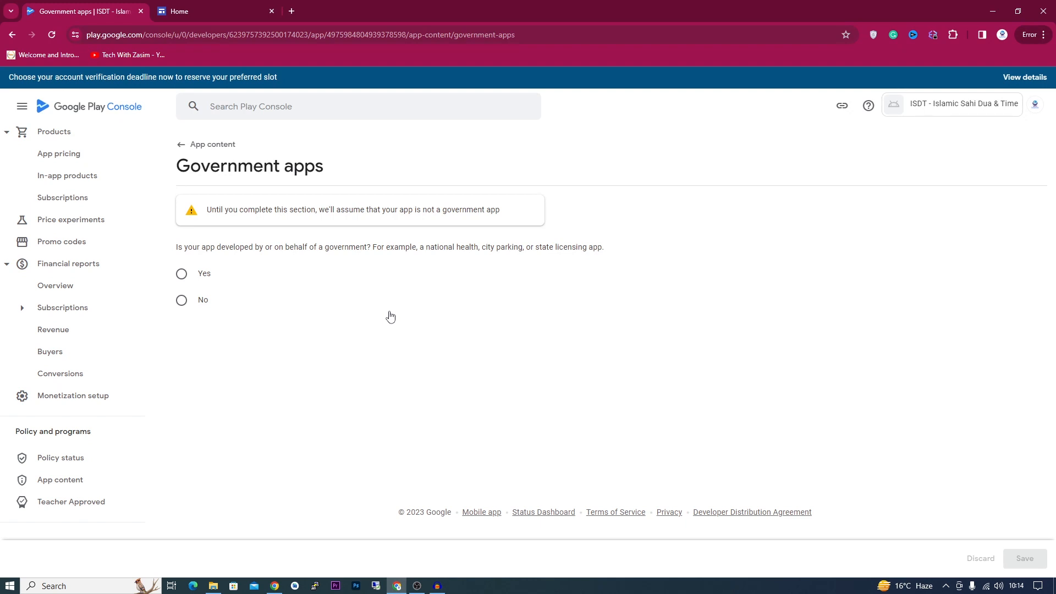
click(181, 301)
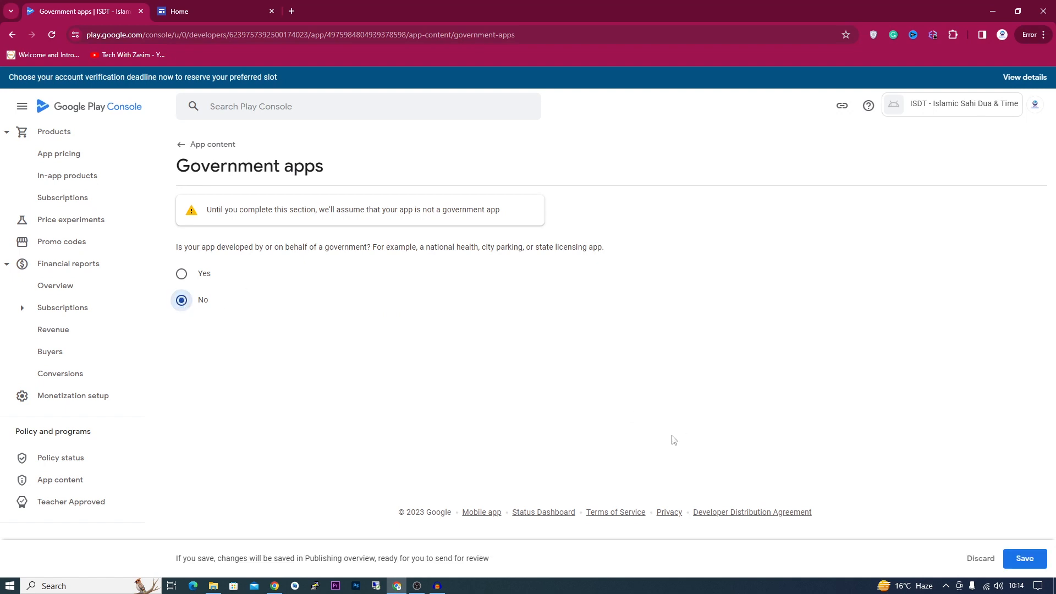
click(1024, 559)
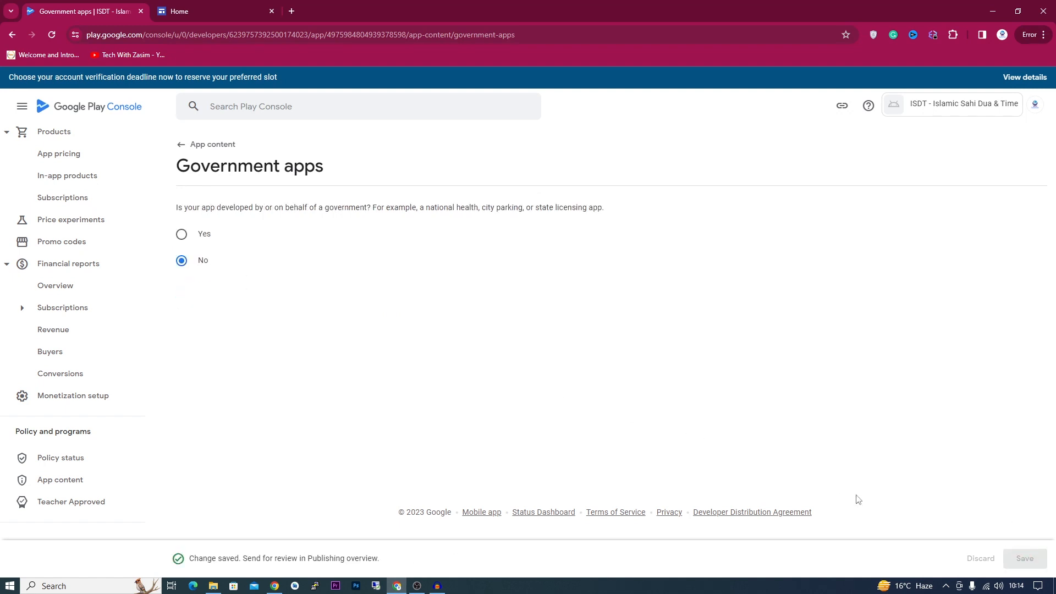
click(193, 145)
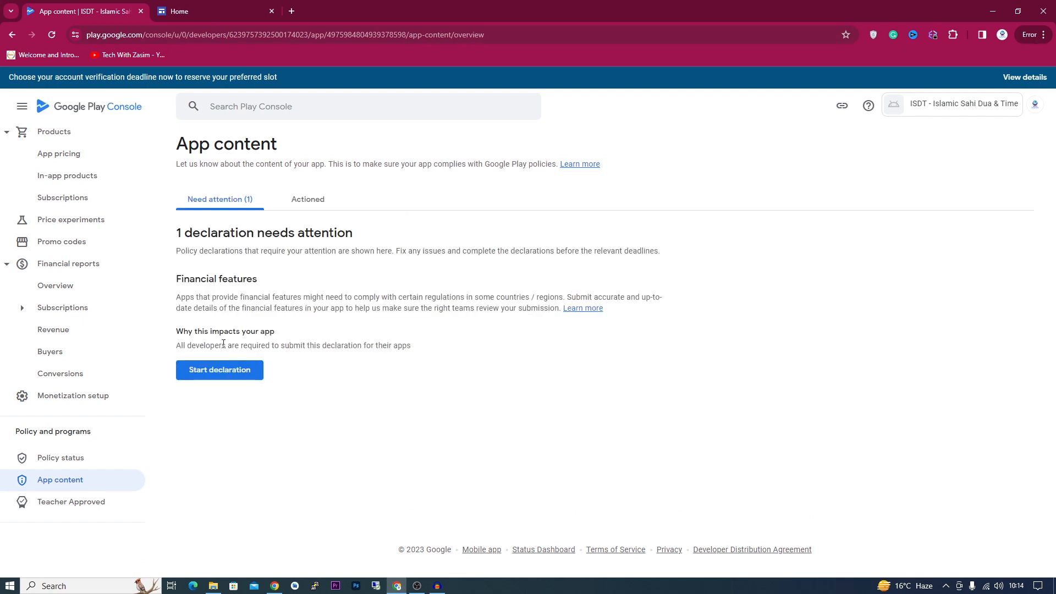
- Tick 'My app doesn't provide any financial features' and save the Financial features declaration
click(217, 368)
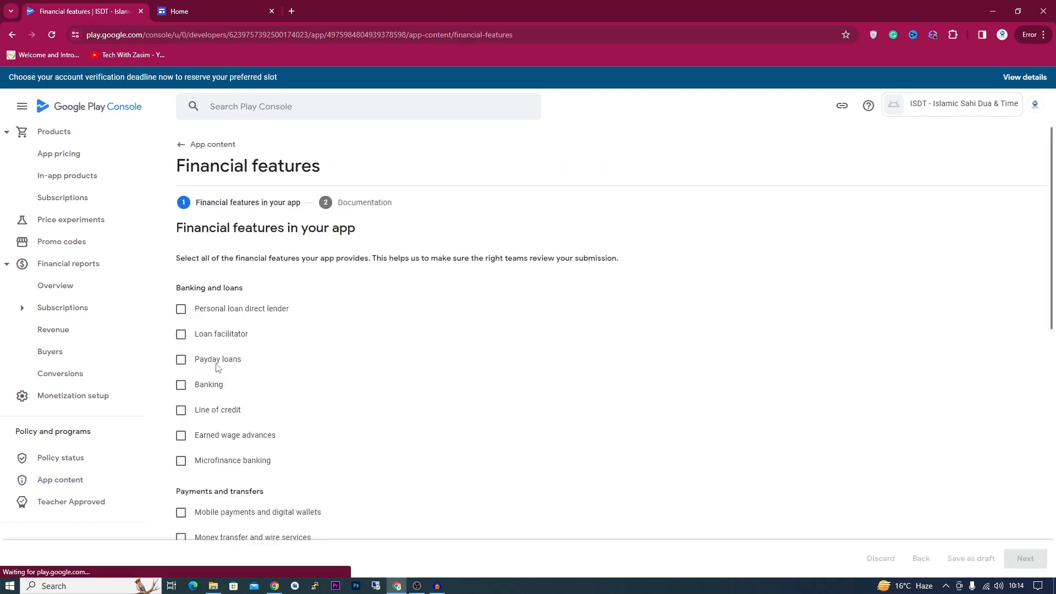
scroll(199, 379, down, 3)
scroll(199, 383, down, 6)
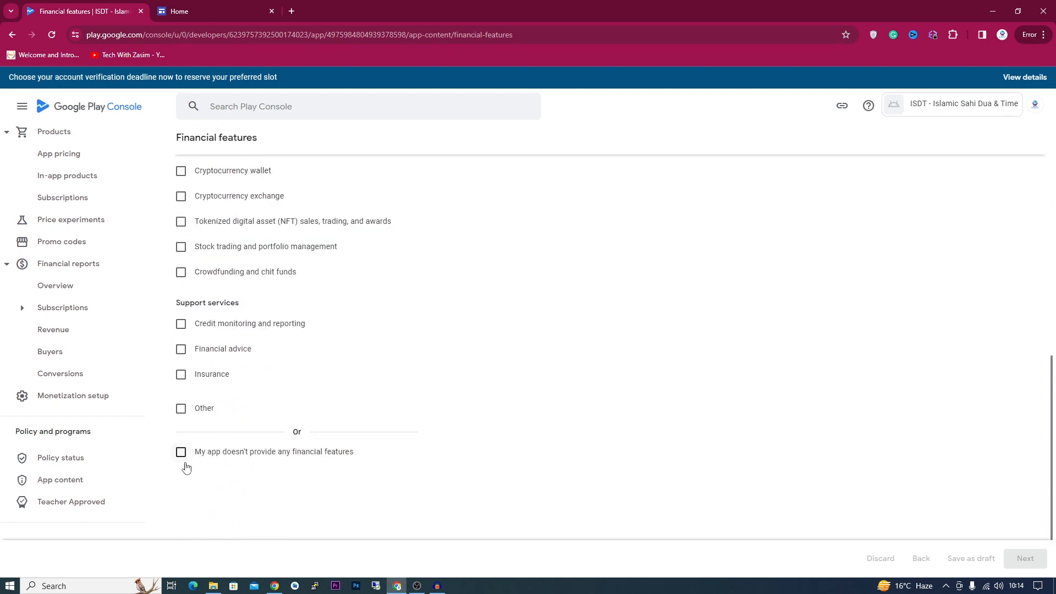
click(178, 455)
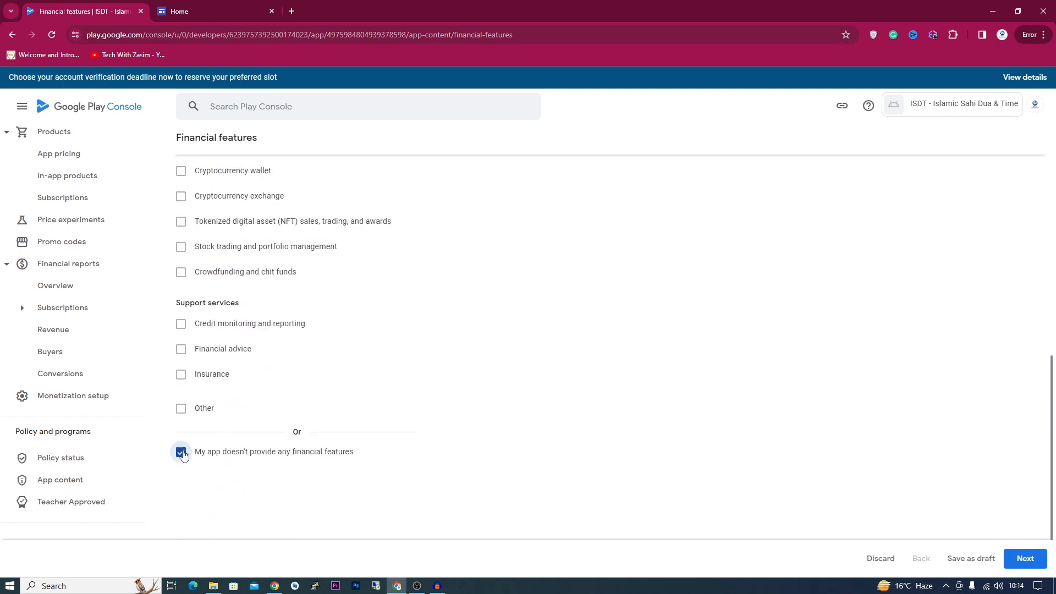
click(1023, 558)
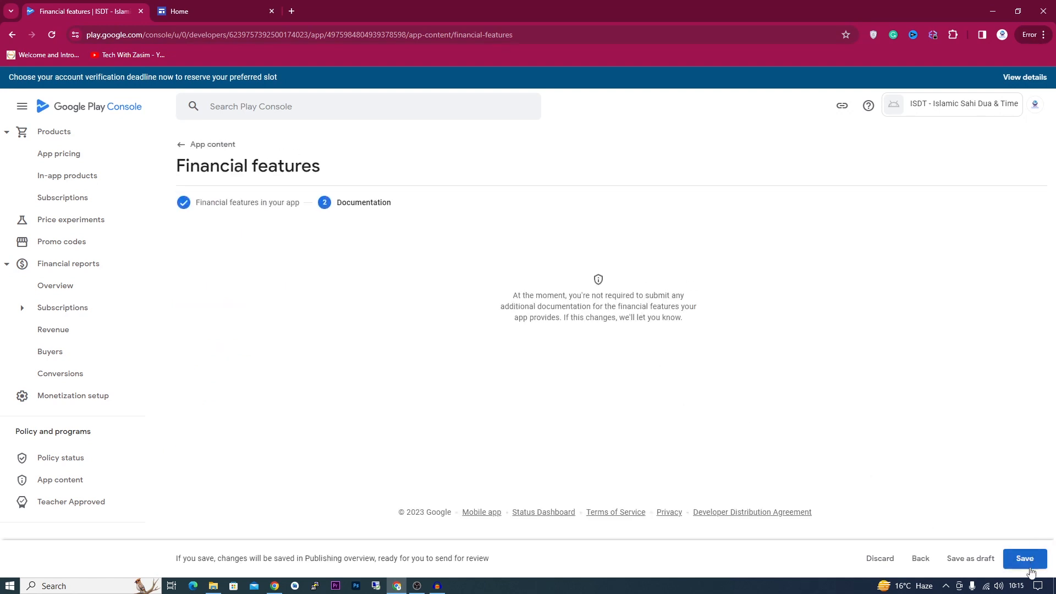
click(1027, 563)
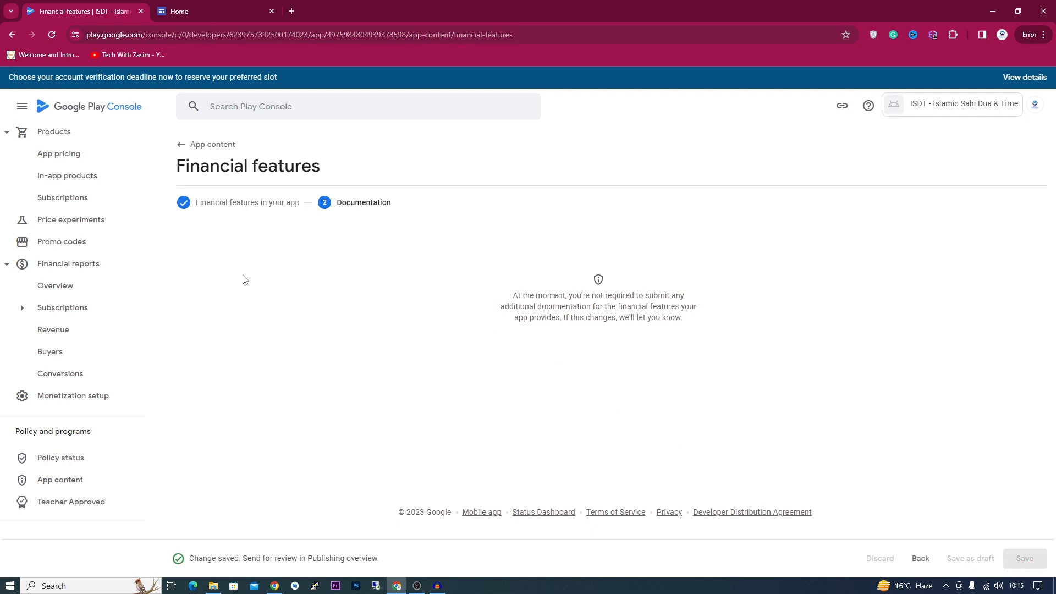
click(187, 147)
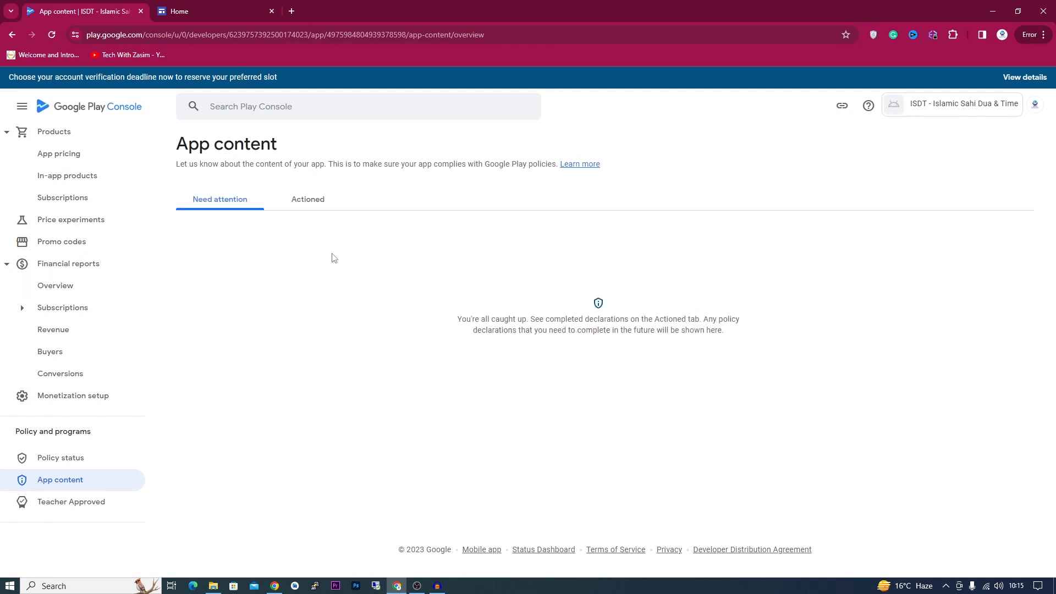
- Go to the Production track and begin editing a new release
scroll(57, 307, up, 10)
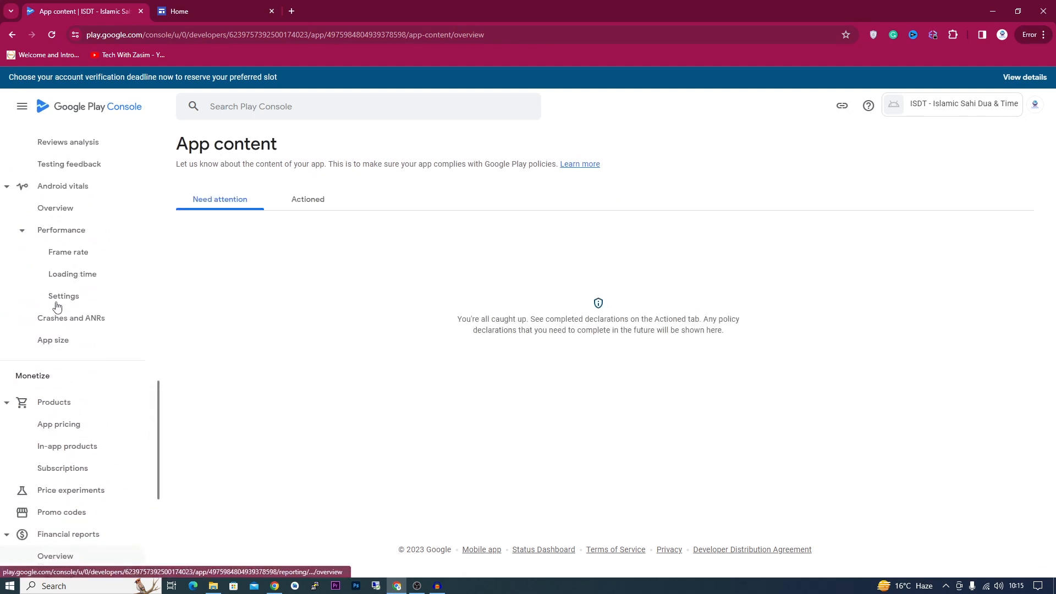
scroll(58, 307, up, 9)
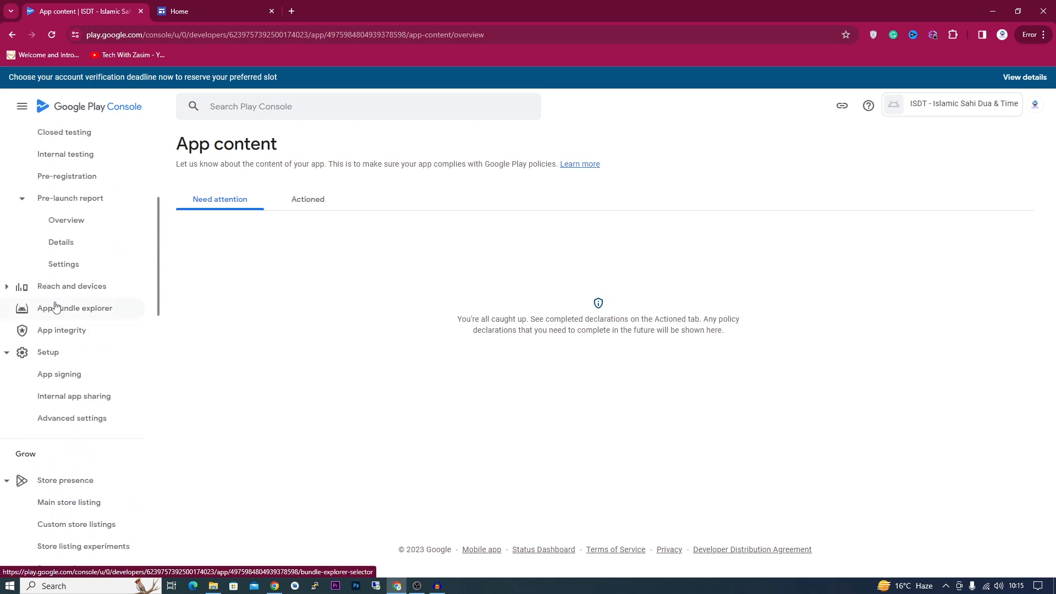
scroll(56, 306, down, 1)
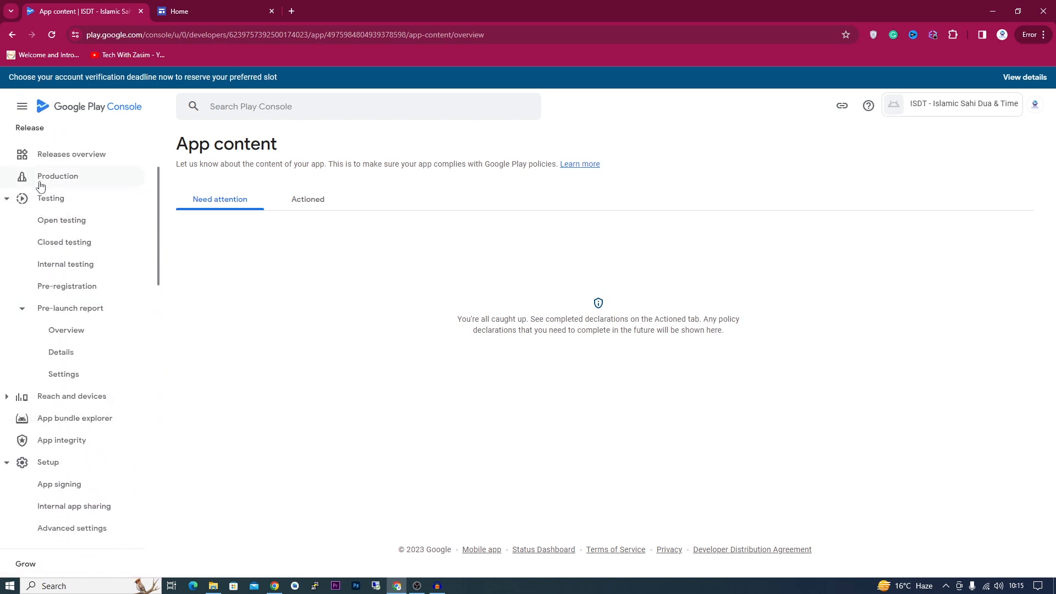
click(69, 181)
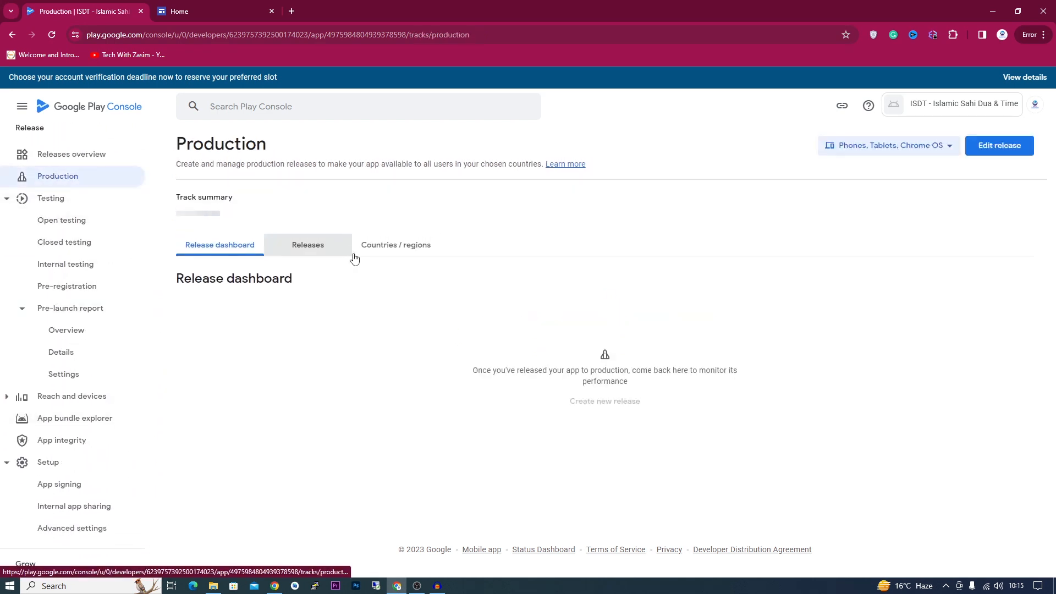
click(998, 146)
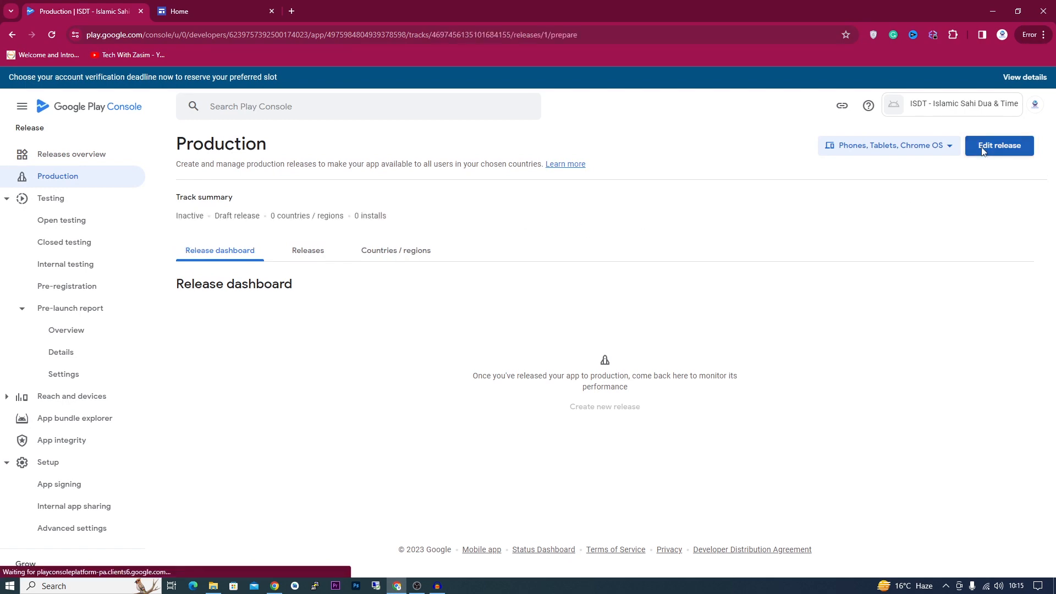
- Choose a Google-generated app signing key for the release
scroll(594, 305, down, 4)
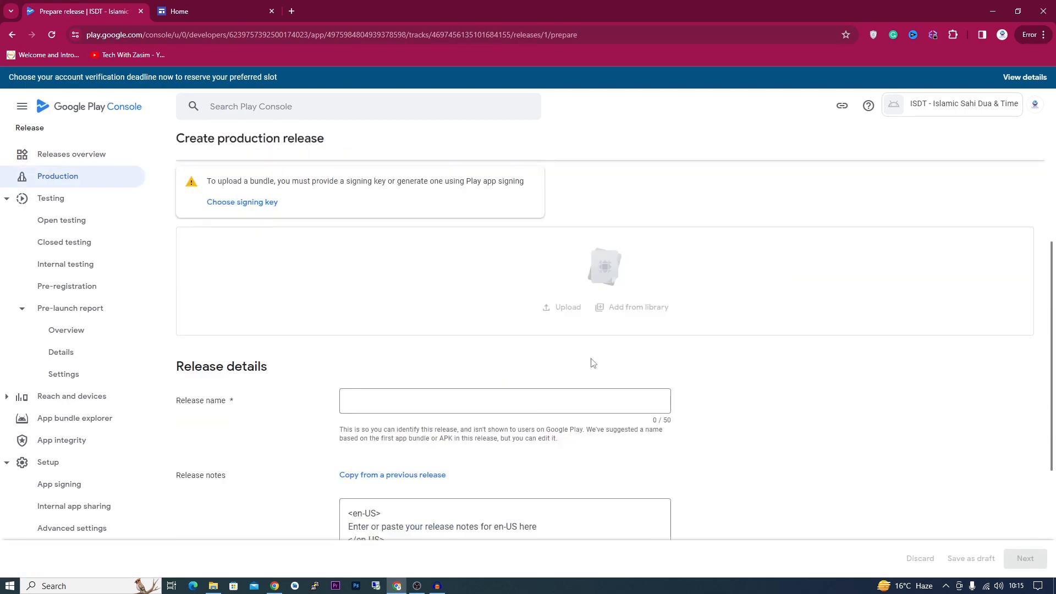
scroll(308, 229, up, 2)
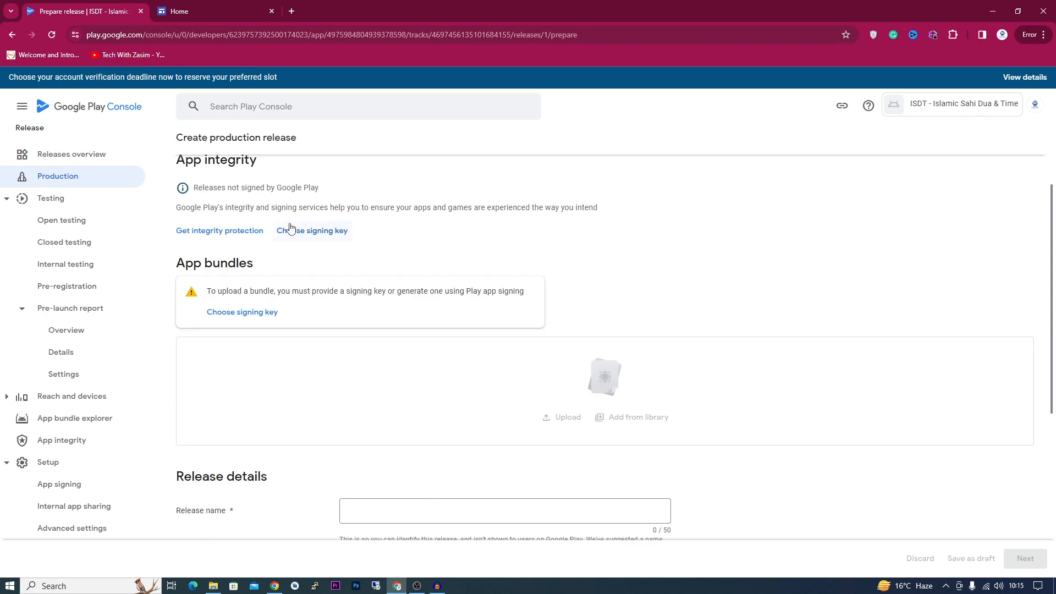
click(241, 313)
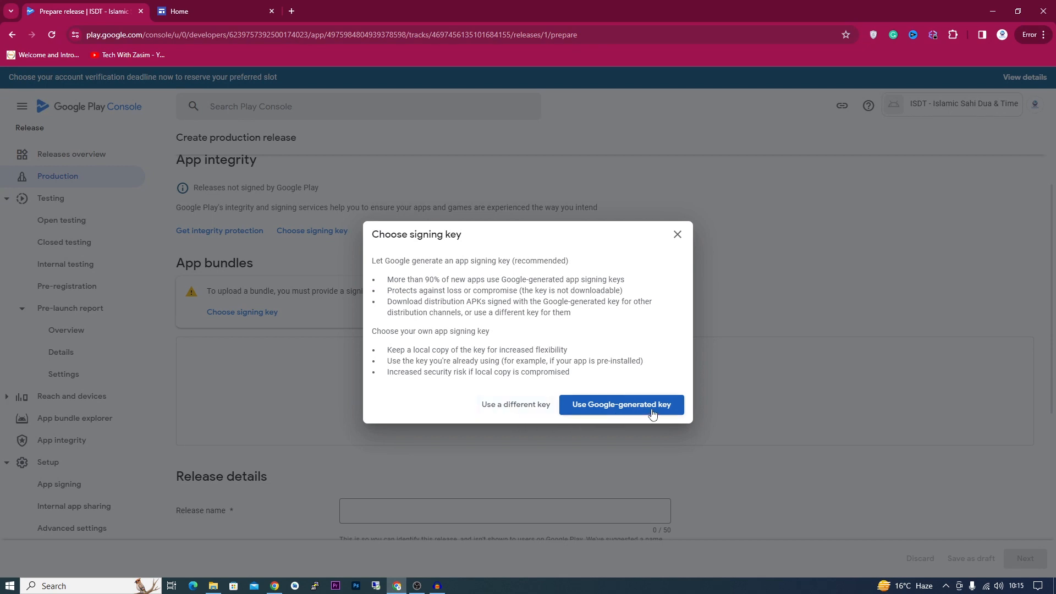
click(651, 408)
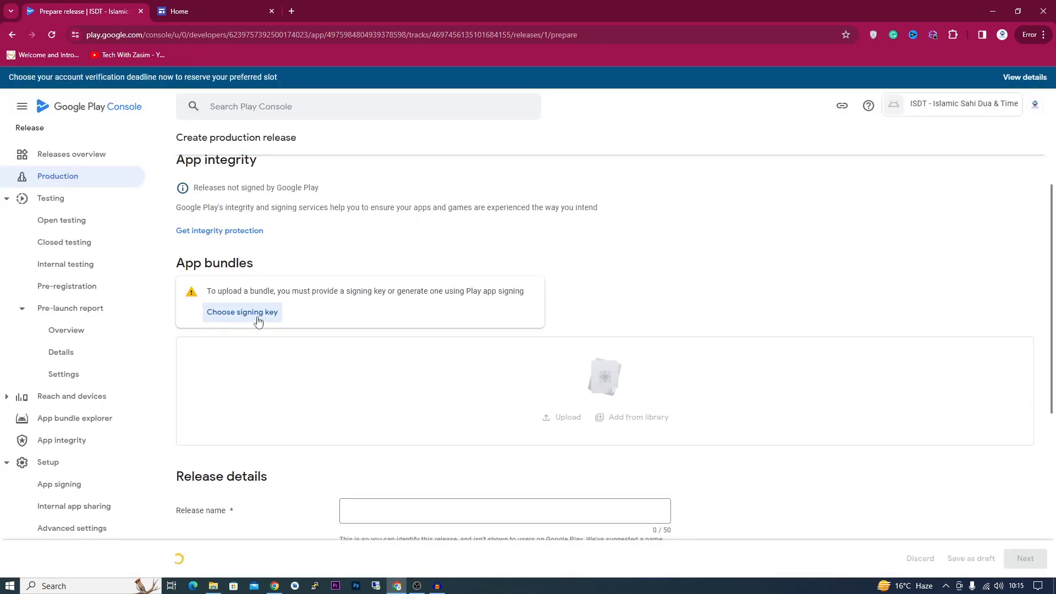
scroll(461, 360, up, 1)
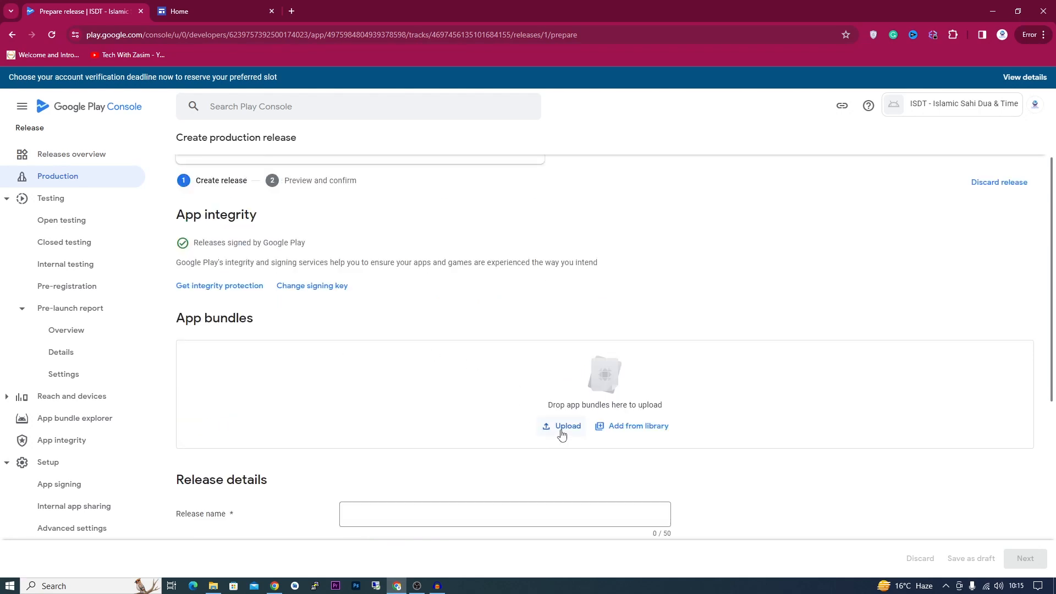
- Upload app-release.aab from File Explorer into the release's app bundle area
click(213, 586)
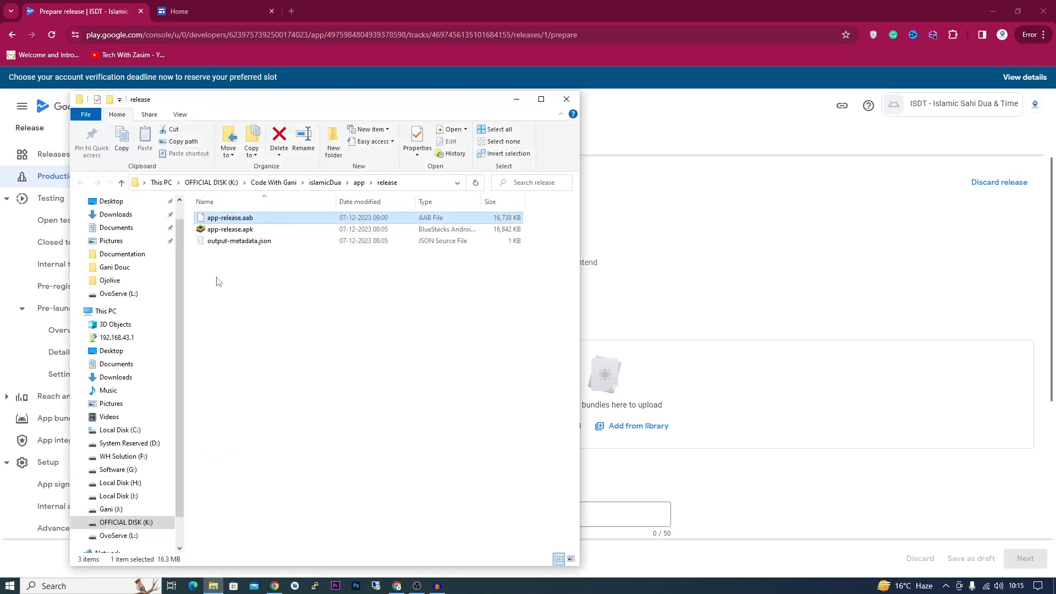
drag(213, 219, 682, 405)
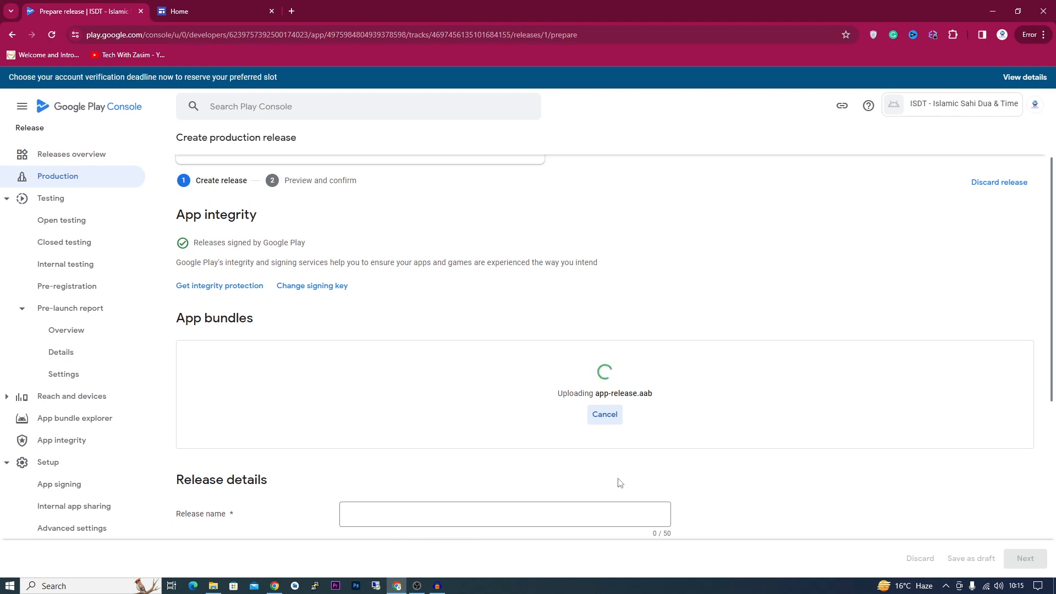
click(213, 586)
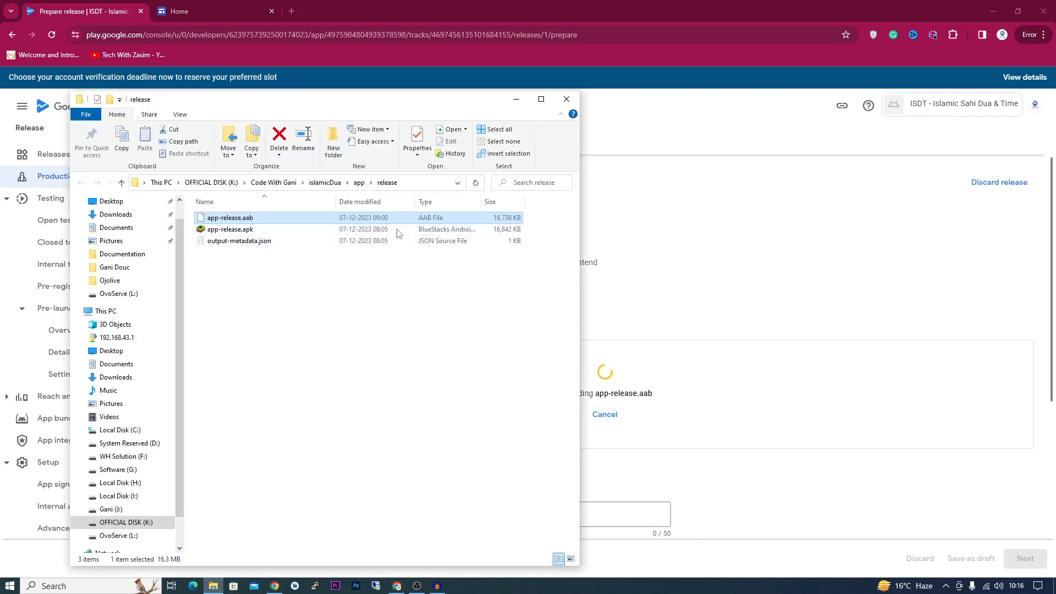
click(516, 101)
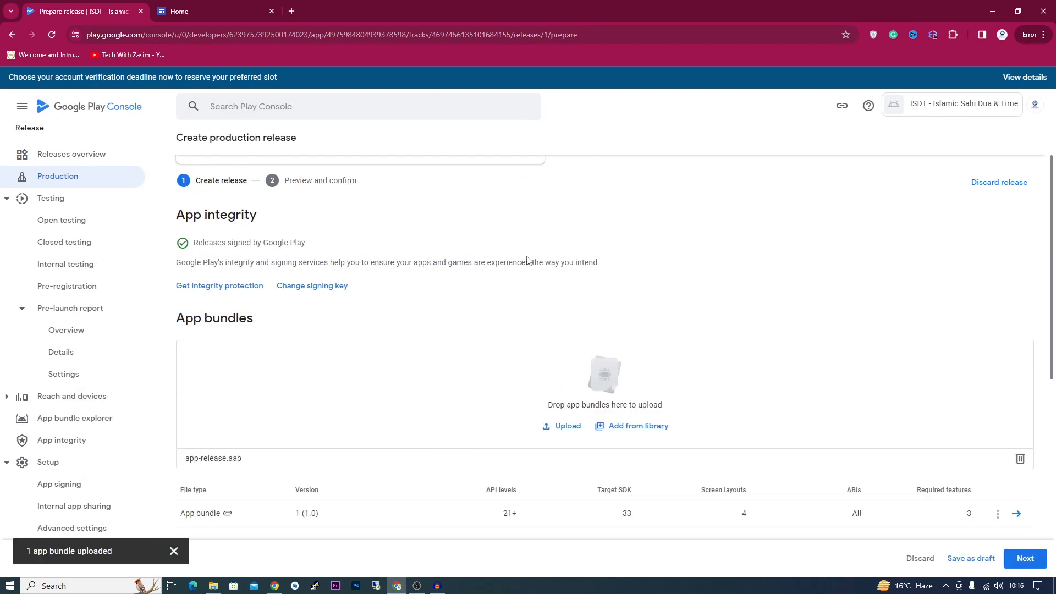
- Replace the placeholder release notes with 'New Release' and save the release as a draft
scroll(583, 357, down, 4)
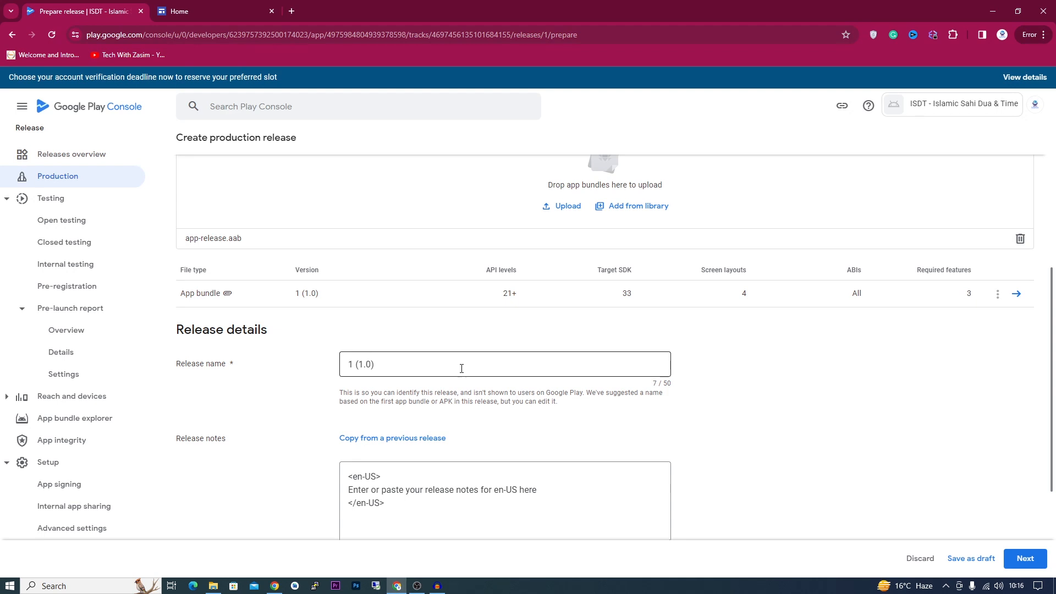
scroll(464, 472, down, 2)
drag(539, 380, 332, 384)
key(BackSpace)
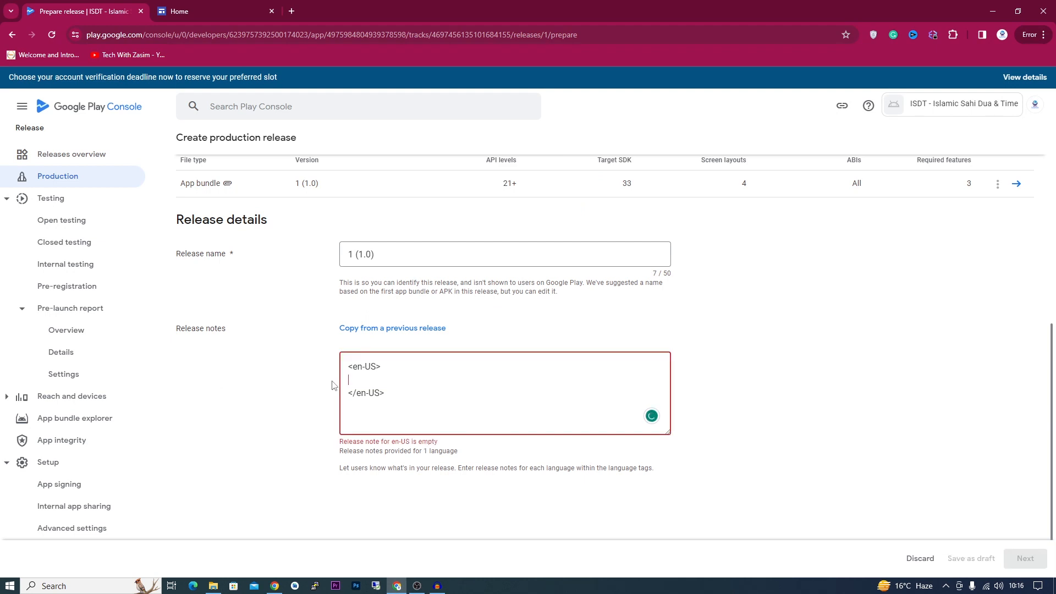
text(N)
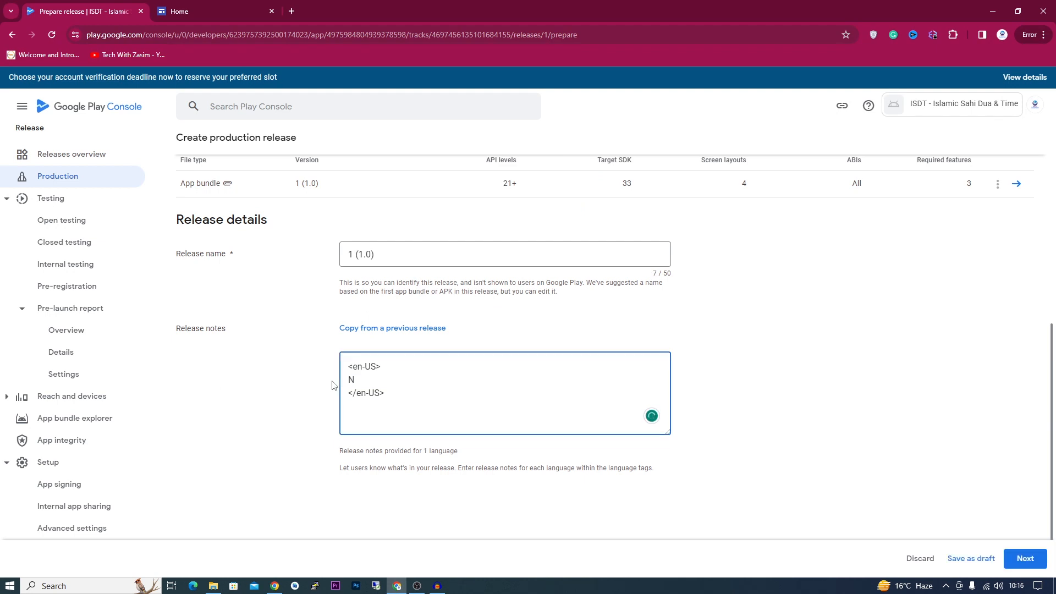
text(ew Release)
click(992, 566)
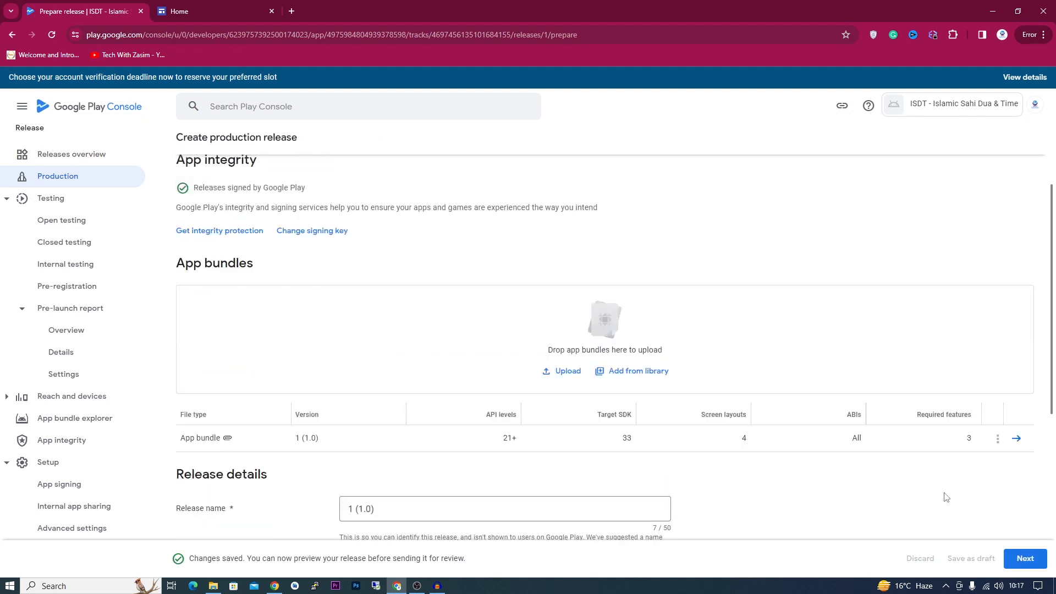
click(1022, 558)
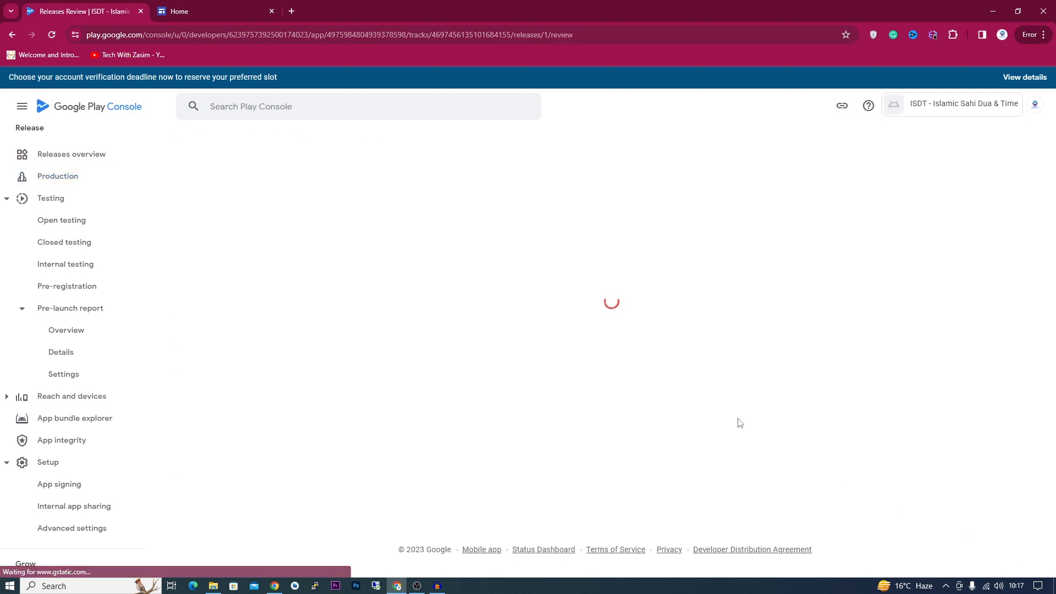
scroll(255, 445, up, 3)
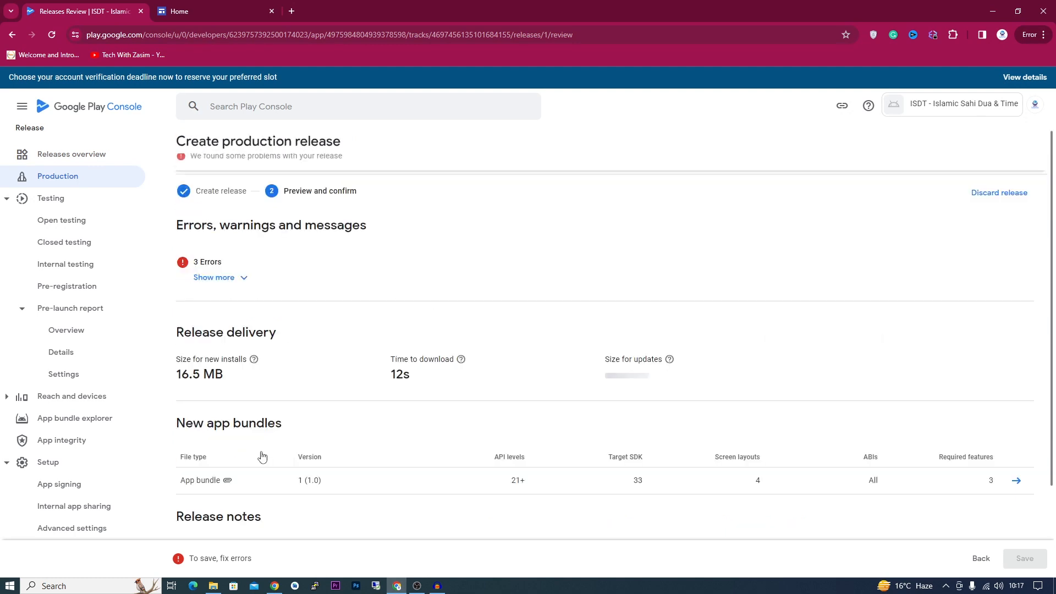
click(214, 277)
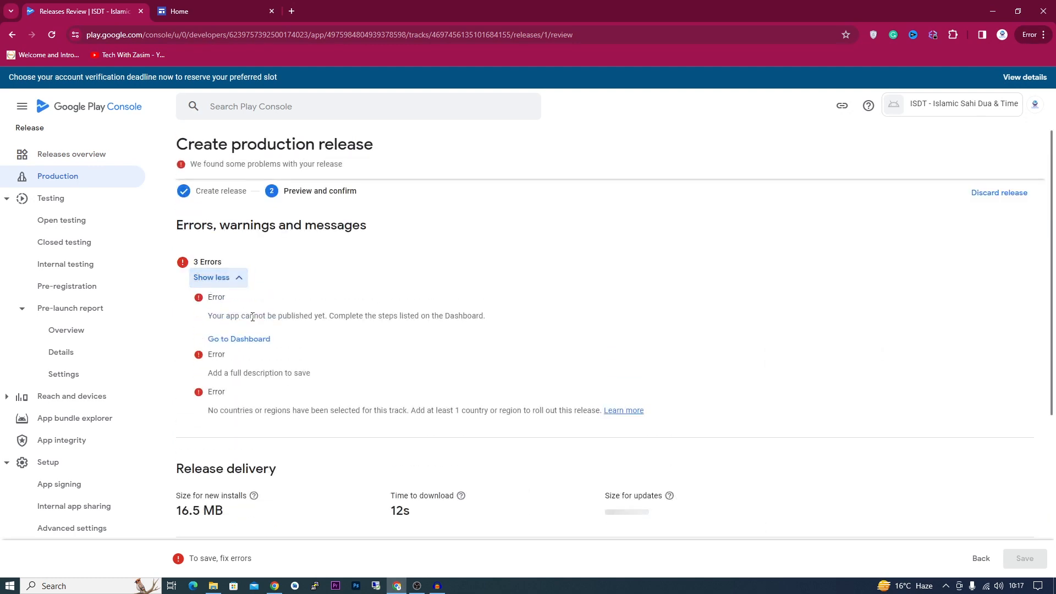
click(235, 342)
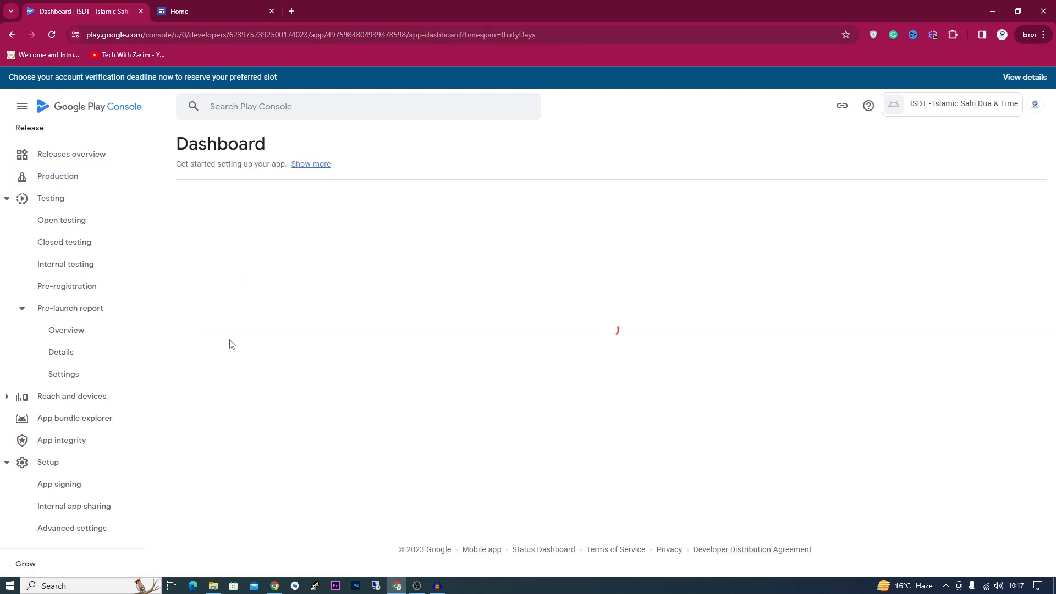
scroll(297, 349, down, 4)
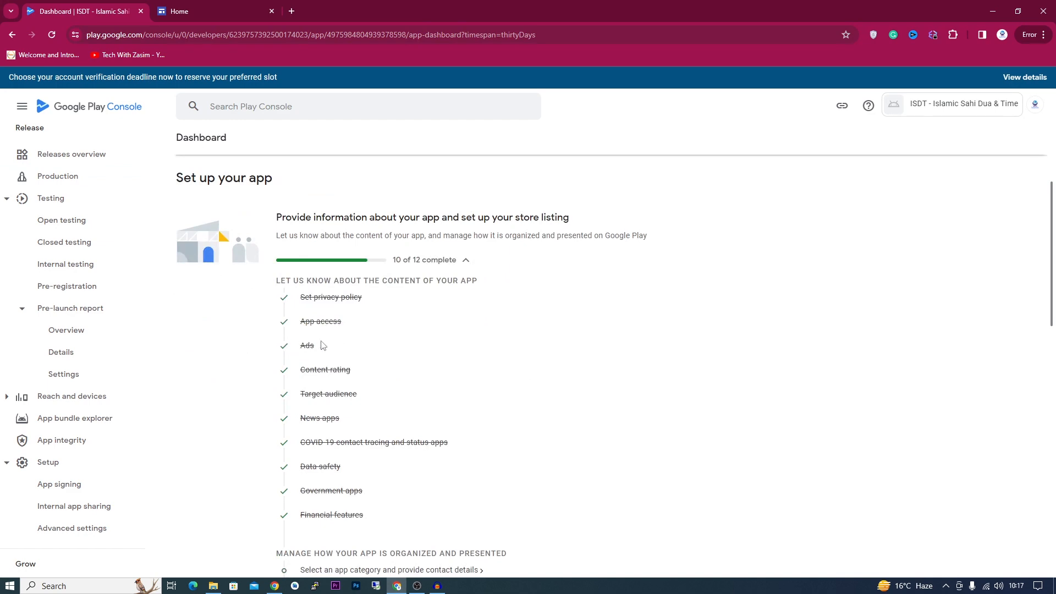
scroll(335, 353, down, 3)
scroll(358, 418, down, 7)
scroll(368, 413, up, 6)
scroll(368, 413, up, 2)
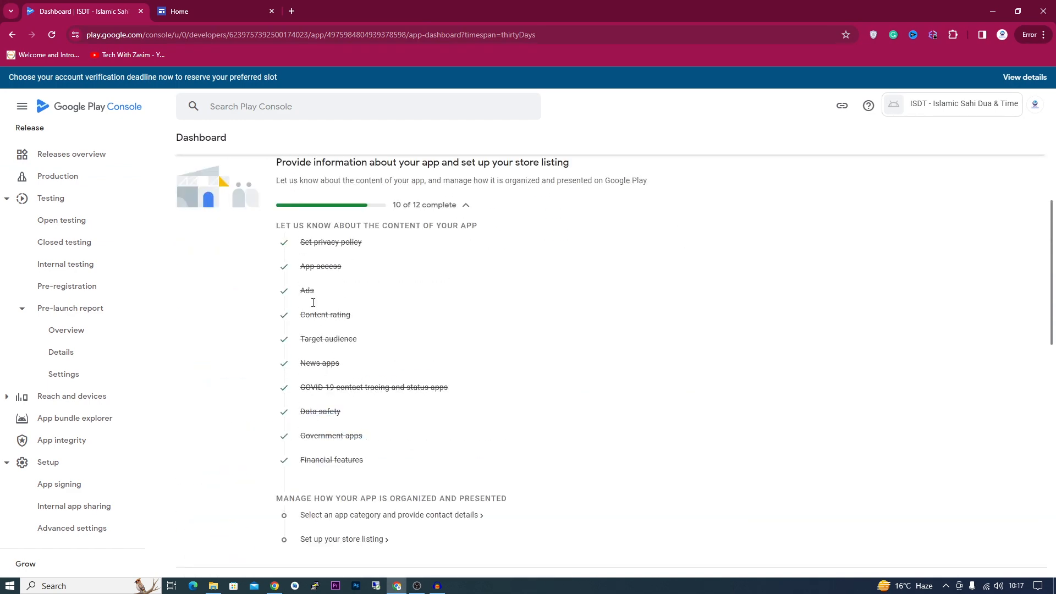
scroll(316, 256, up, 1)
scroll(379, 306, down, 2)
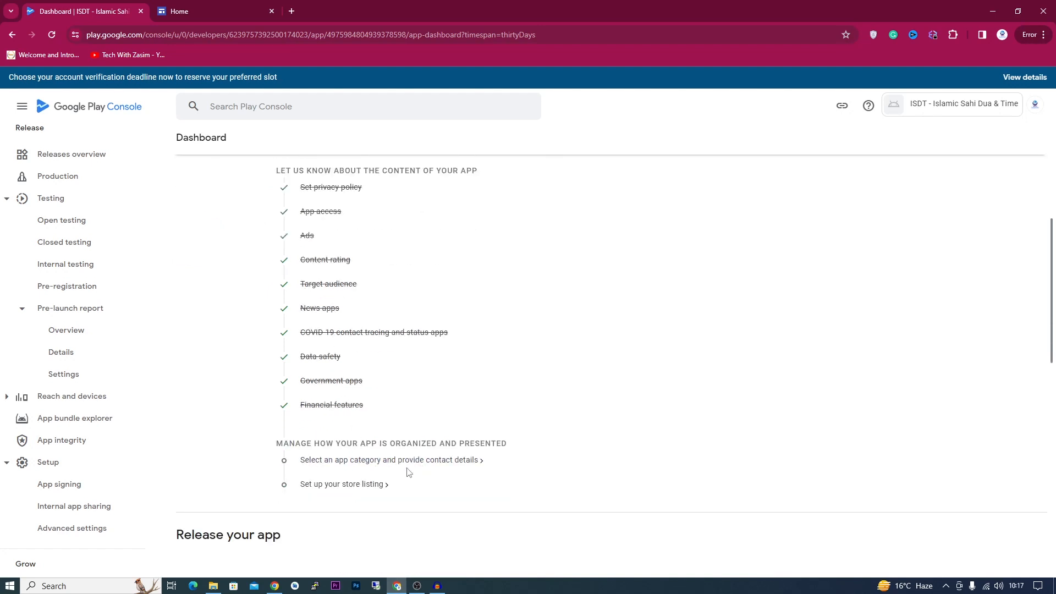
- Enter the contact e-mail address in the store listing's contact details
click(470, 462)
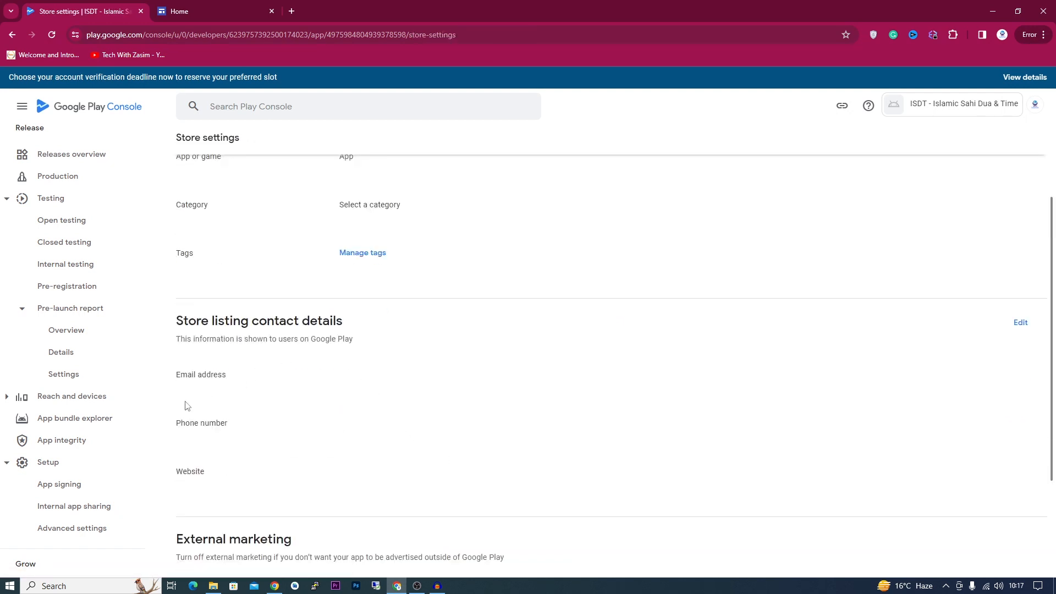
click(1019, 324)
click(279, 230)
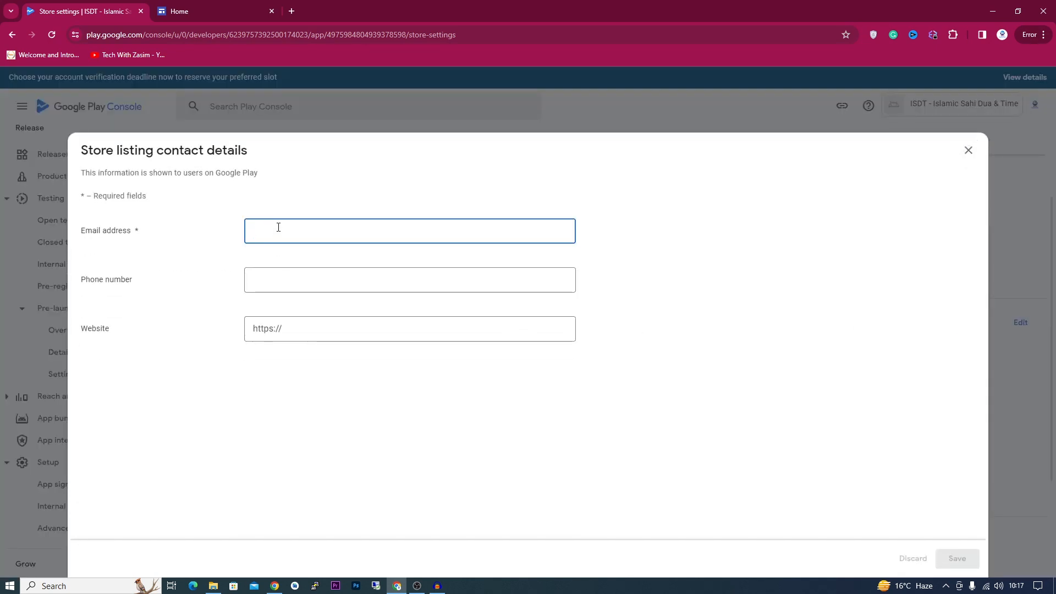
text(w)
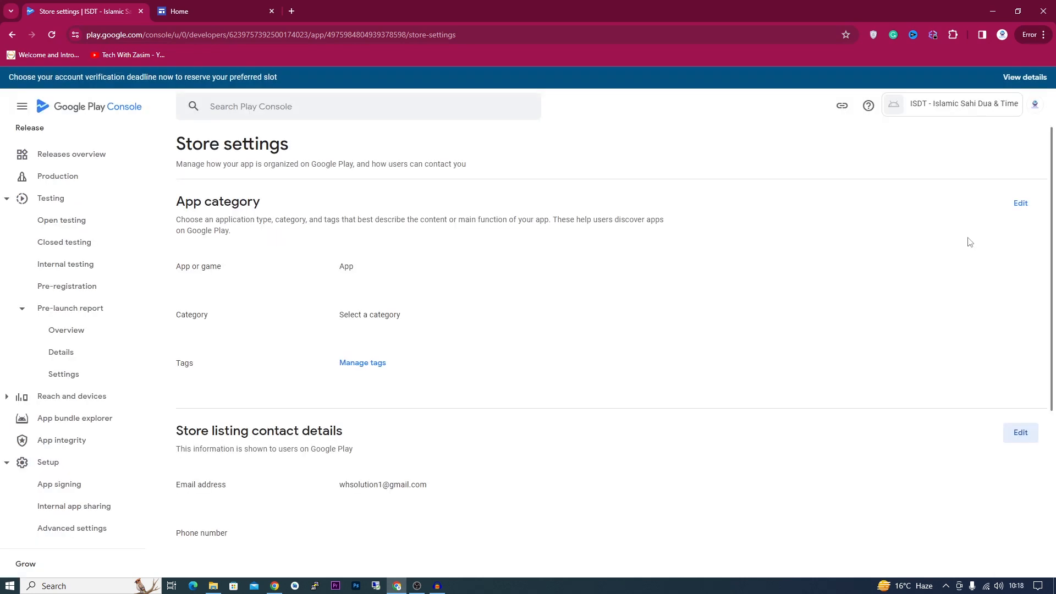
- Set the app category to App with the Lifestyle category and save it
click(1020, 203)
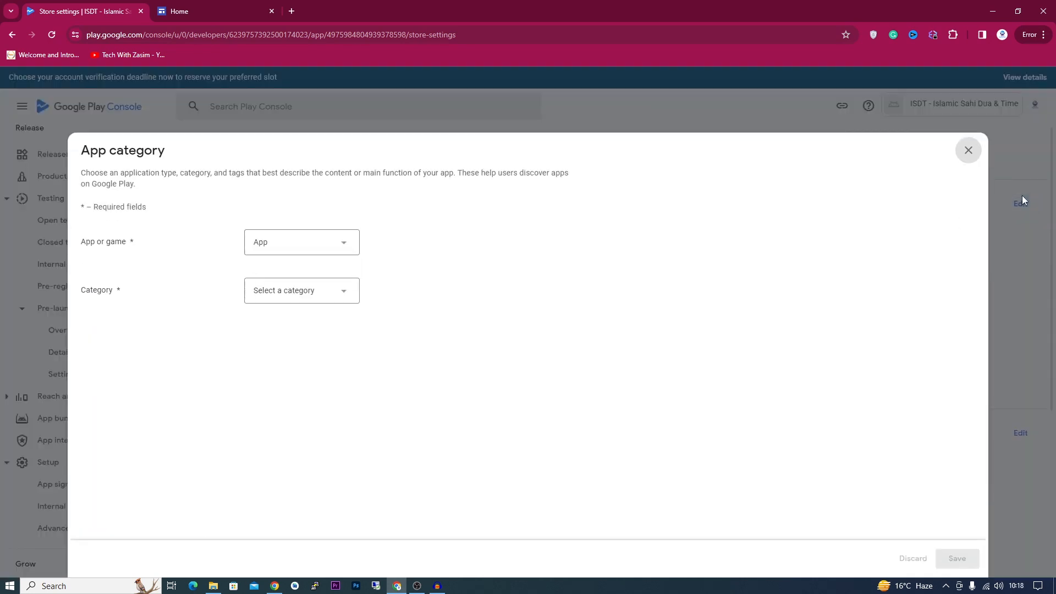
click(269, 242)
click(278, 243)
click(265, 286)
scroll(299, 389, down, 3)
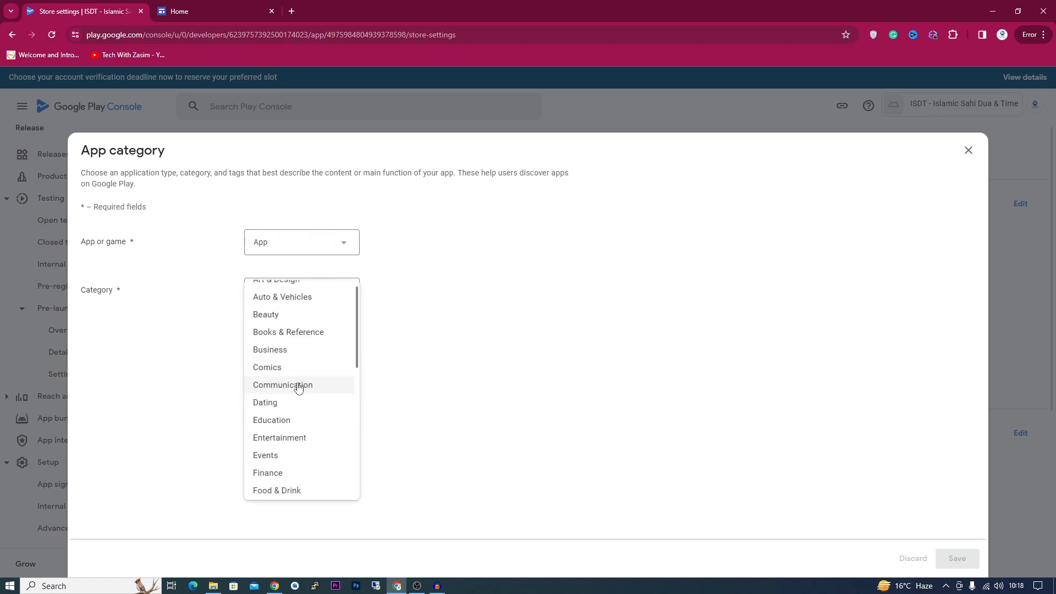
click(302, 447)
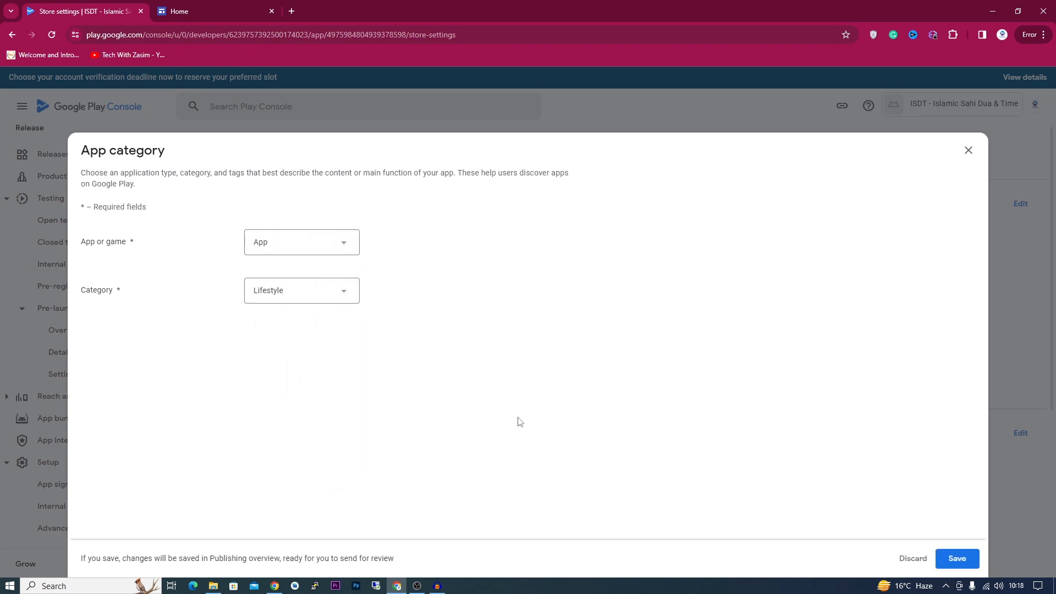
click(957, 557)
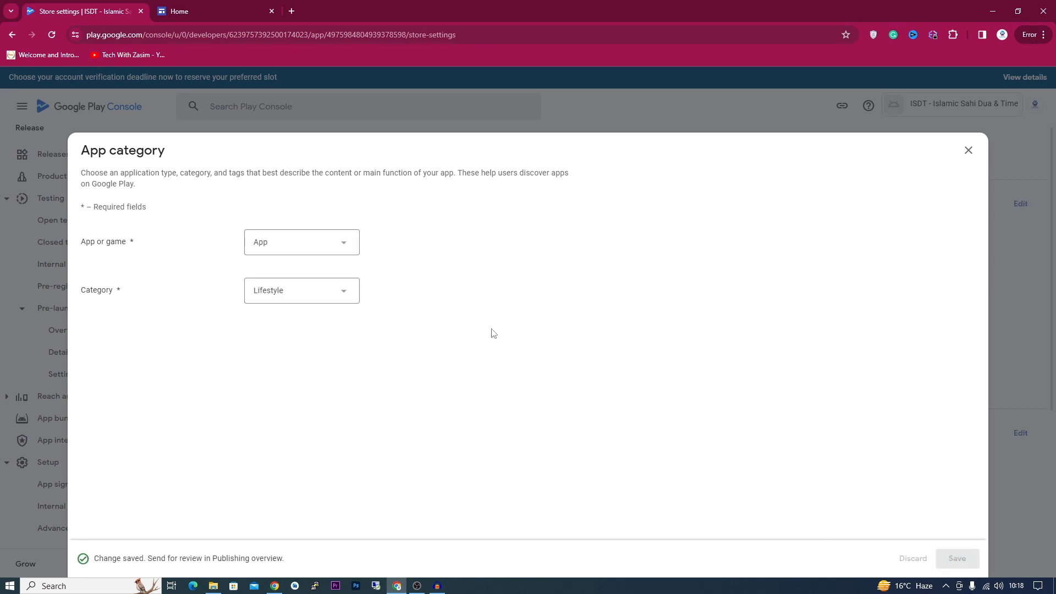
click(969, 151)
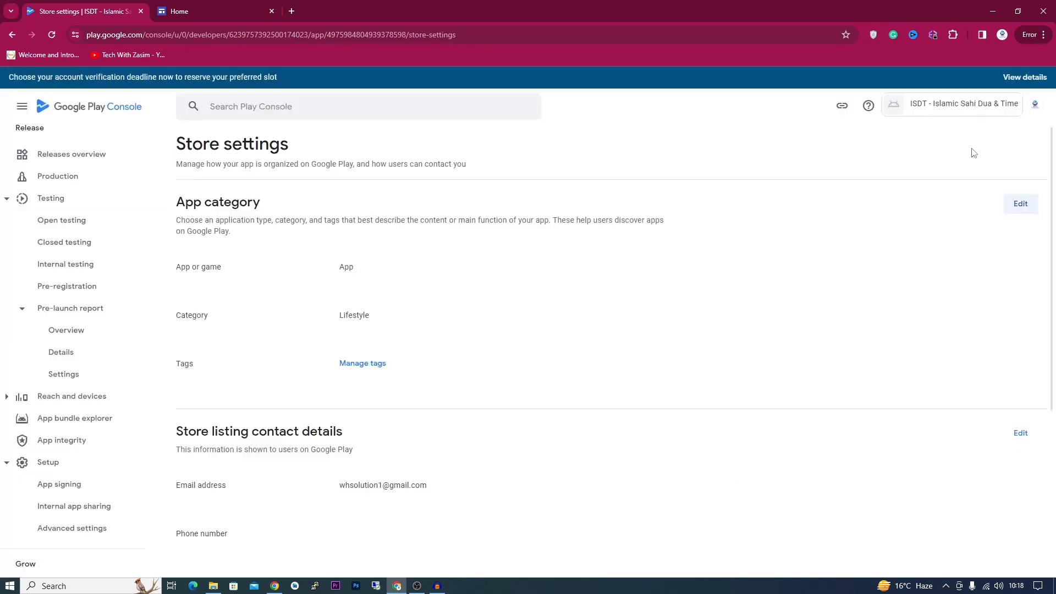
click(368, 364)
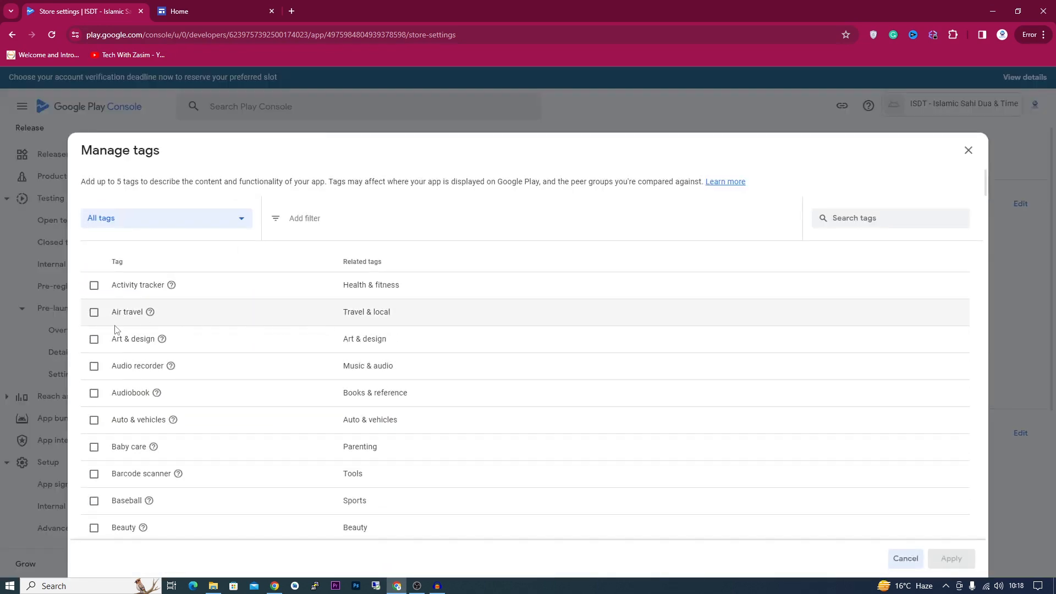
- Search tags for 'life' and add the Lifestyle tag
scroll(114, 331, down, 3)
scroll(153, 333, up, 3)
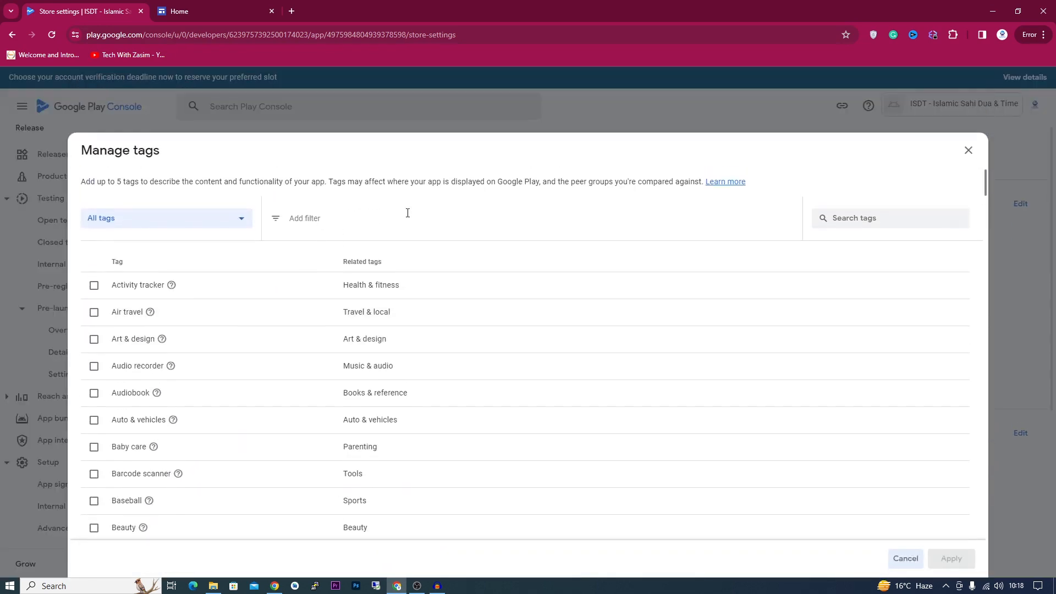
click(880, 223)
text(life)
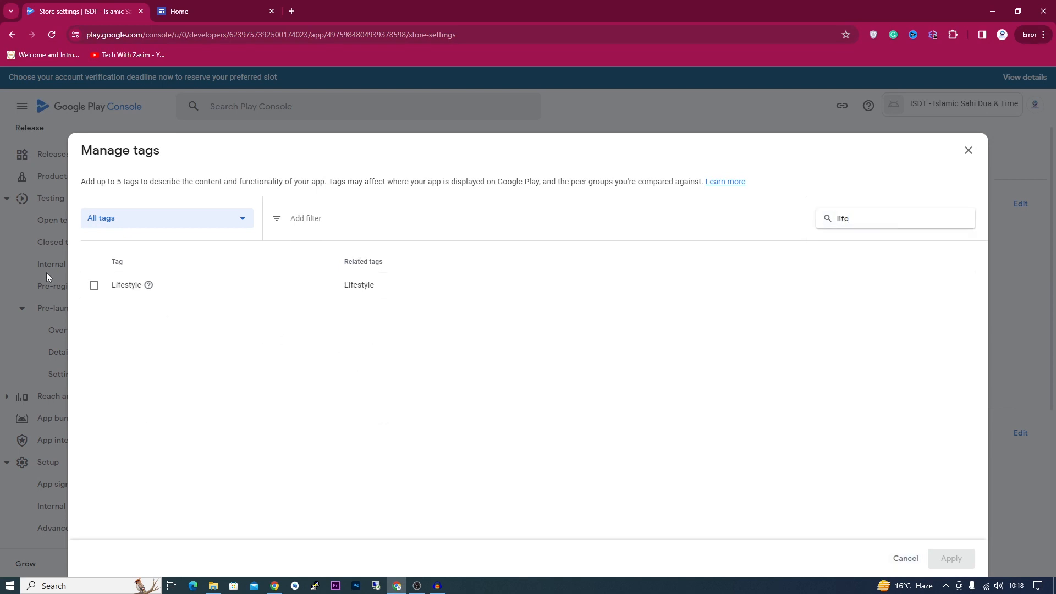
click(91, 285)
- Search 'du', add Education, Early childhood education, Productivity and Science education tags, and apply
click(388, 213)
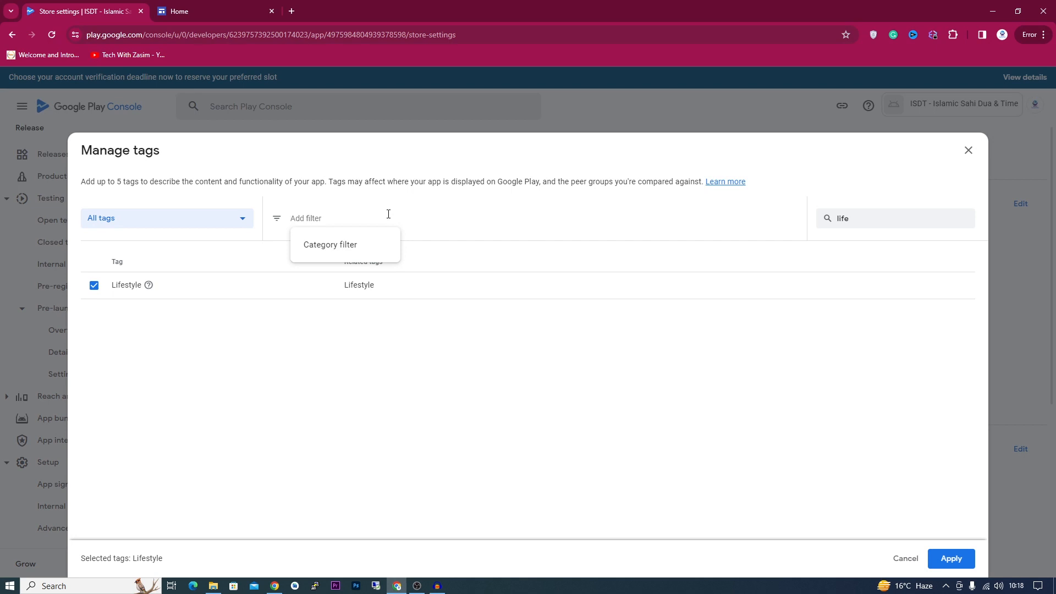
double_click(850, 218)
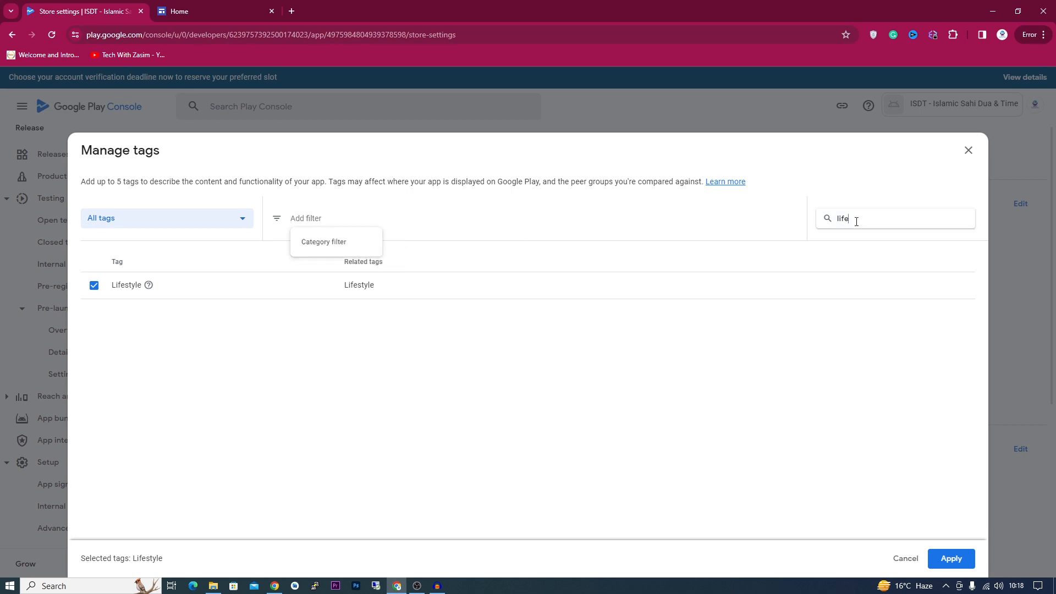
text(du)
click(94, 341)
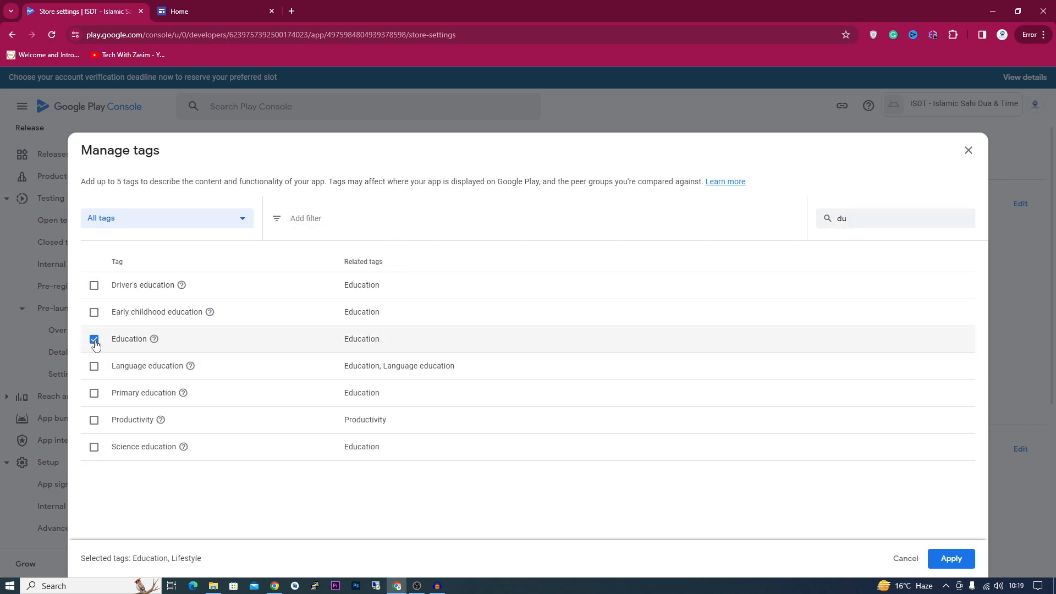
click(93, 312)
click(94, 420)
click(94, 447)
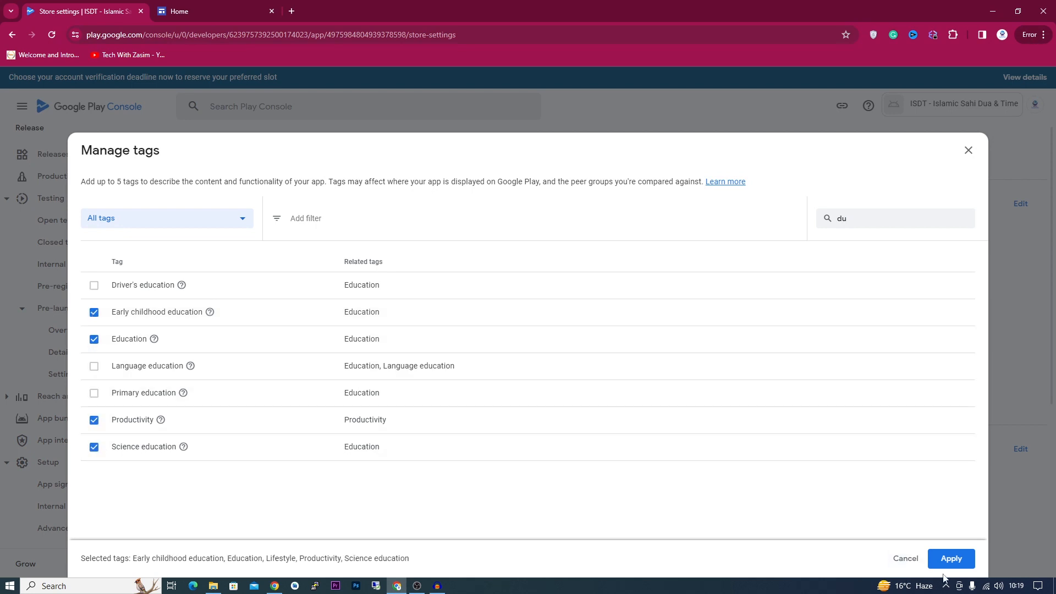
click(951, 561)
scroll(597, 412, down, 3)
scroll(600, 406, up, 3)
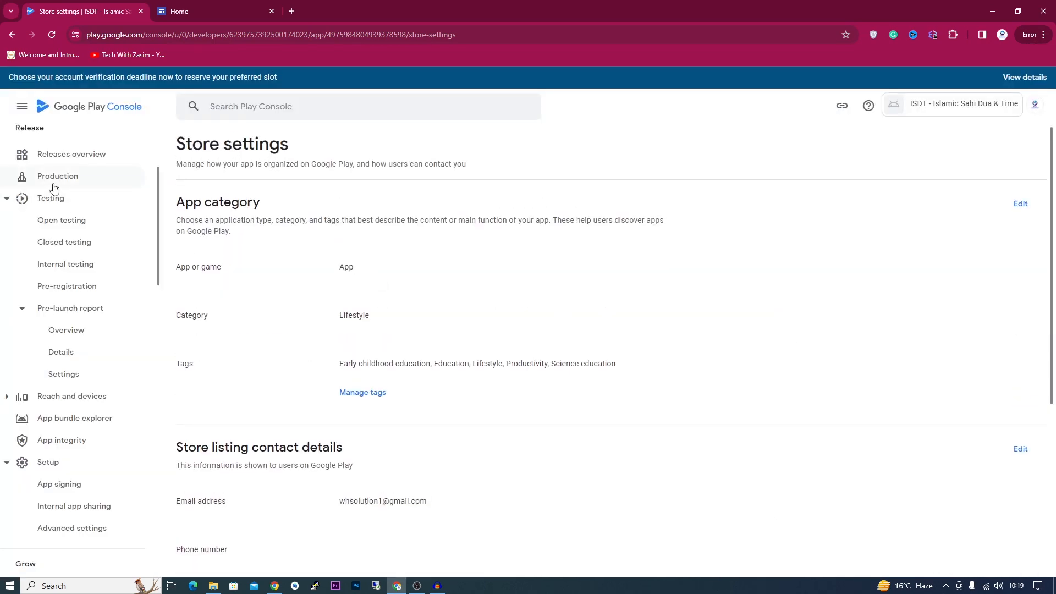
- Open the draft production release from Releases overview and expand its error list
scroll(51, 242, up, 3)
click(68, 308)
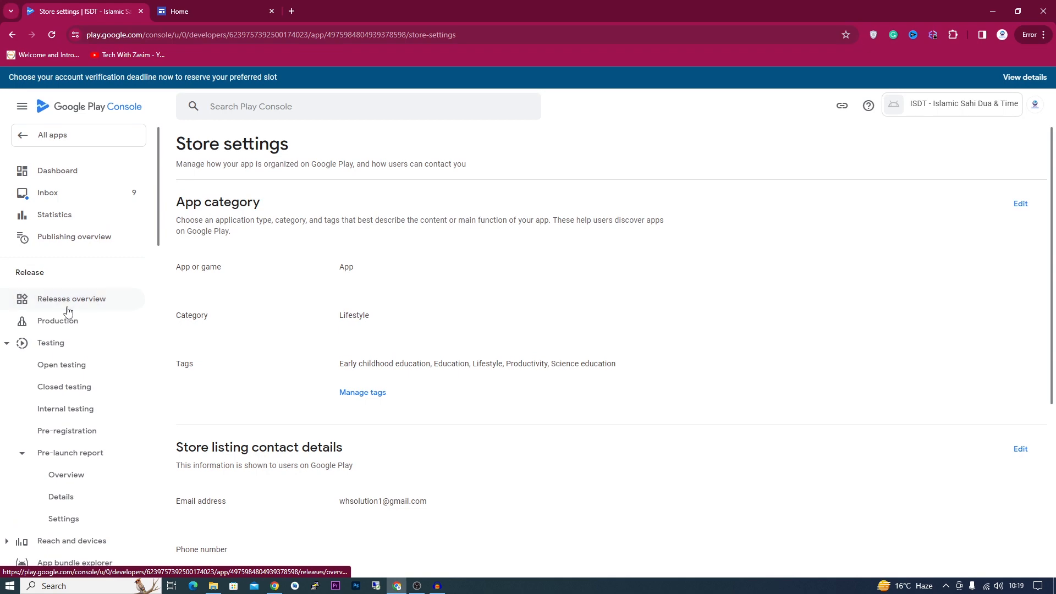
scroll(825, 220, down, 3)
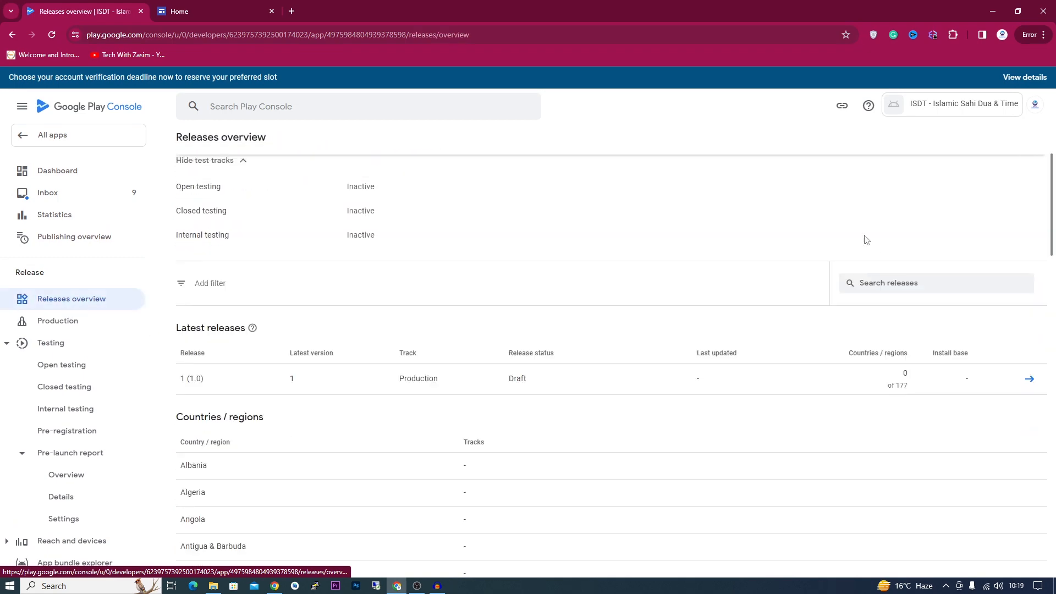
scroll(577, 337, up, 3)
scroll(392, 281, down, 3)
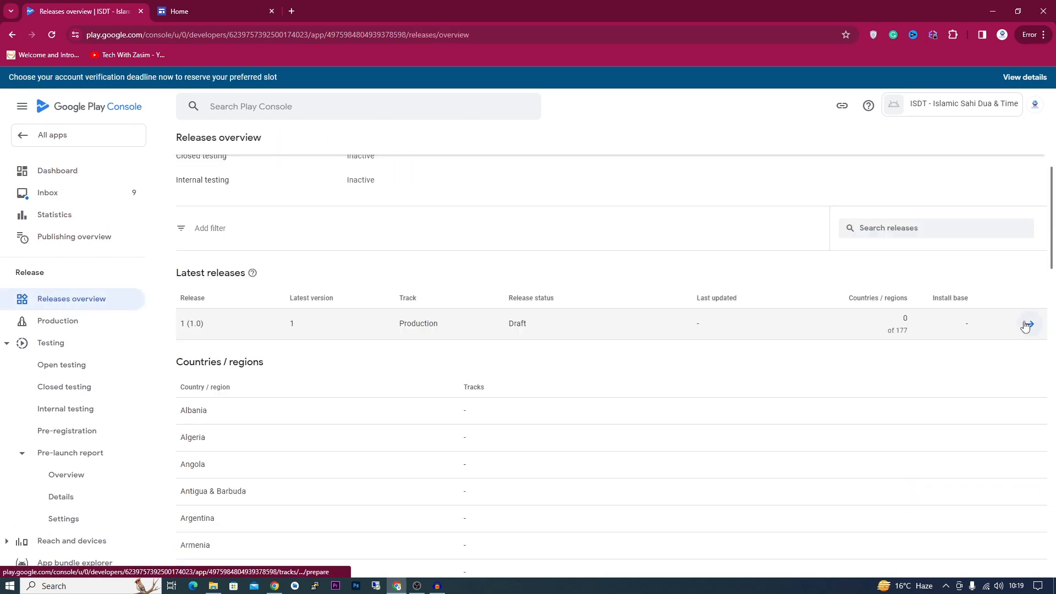
click(1028, 326)
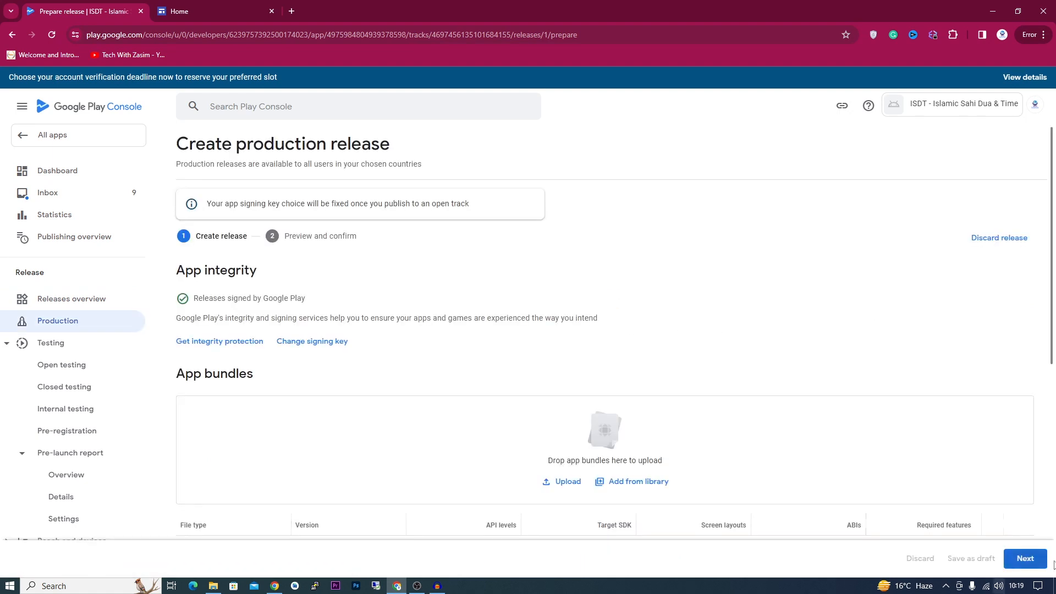
click(1027, 559)
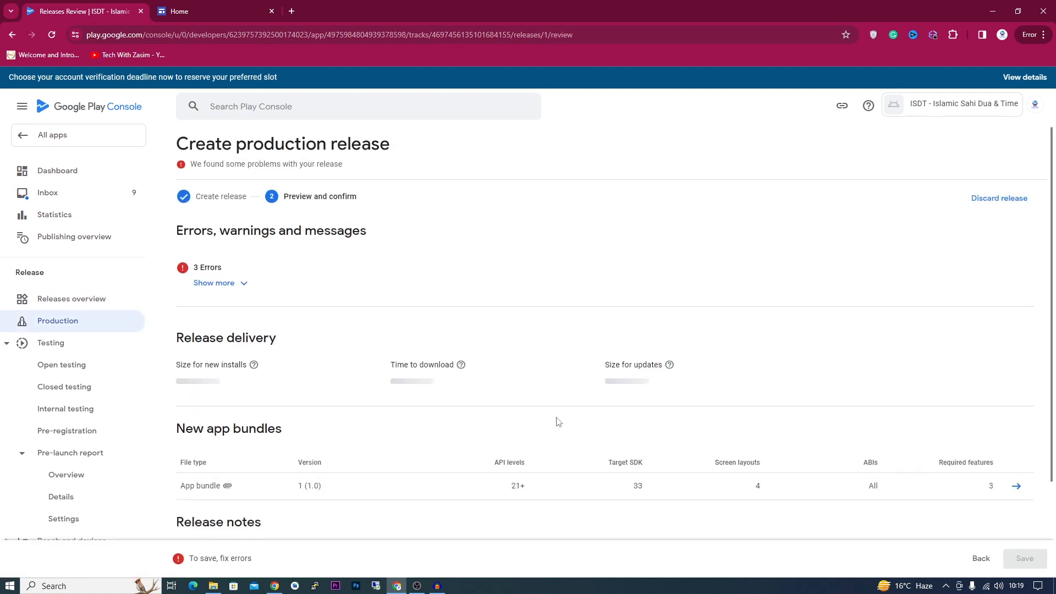
click(242, 290)
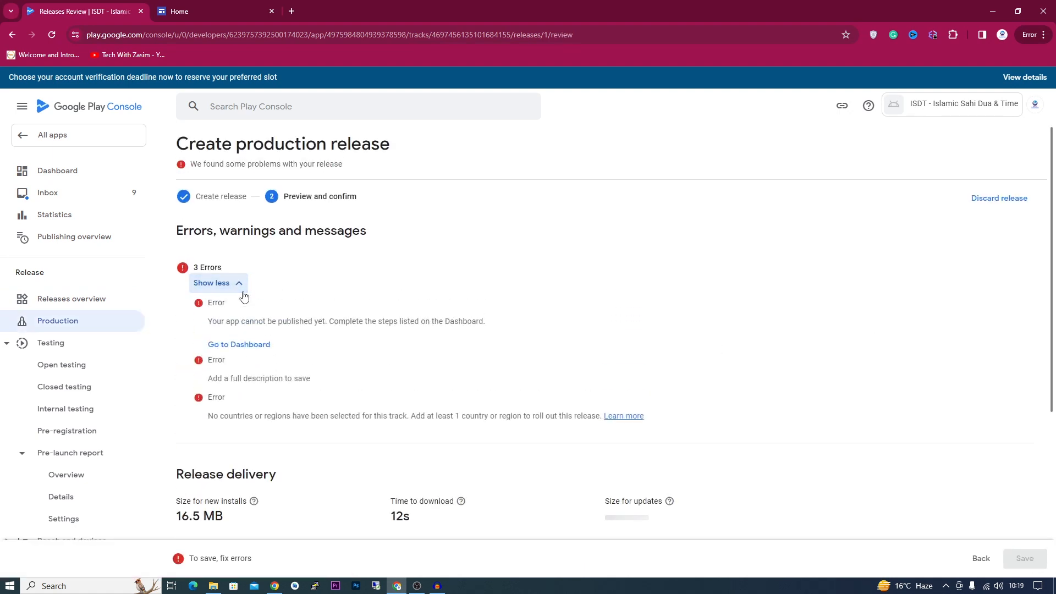
- Return to the Dashboard, where 11 of 12 setup tasks are complete
click(235, 345)
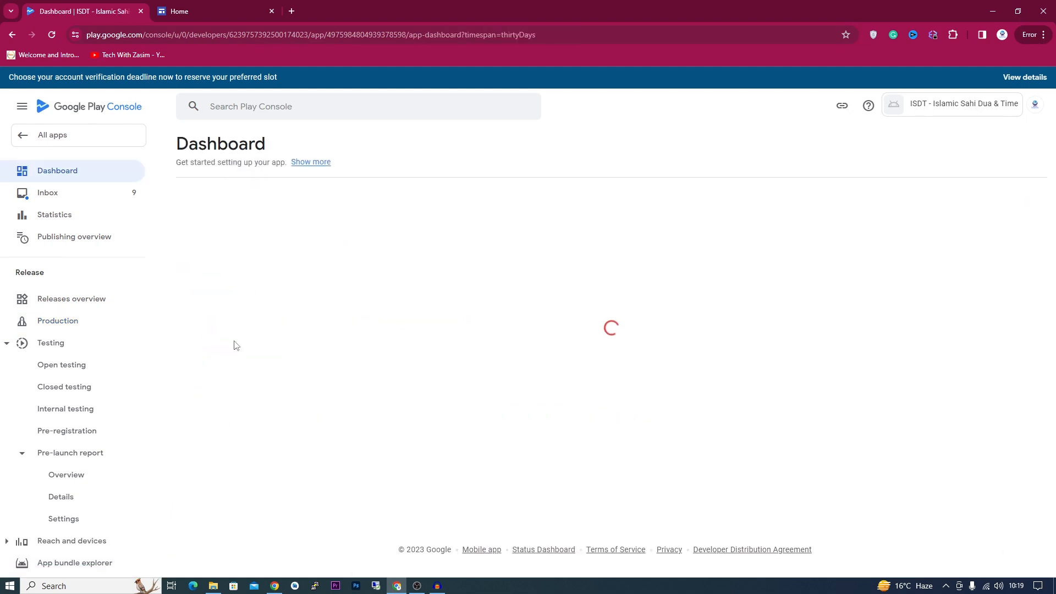
scroll(235, 341, down, 5)
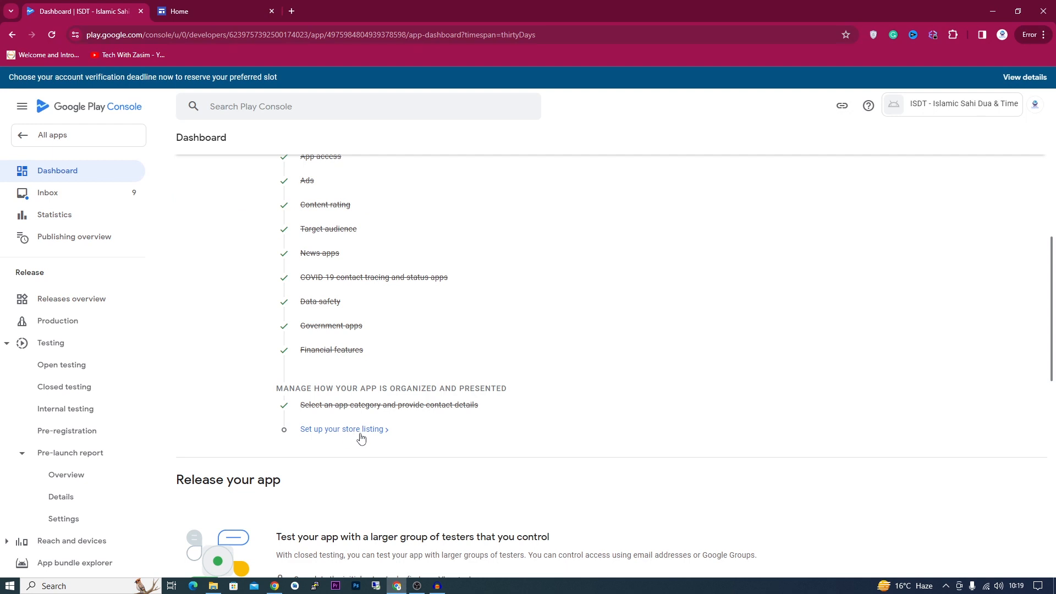
scroll(363, 385, up, 2)
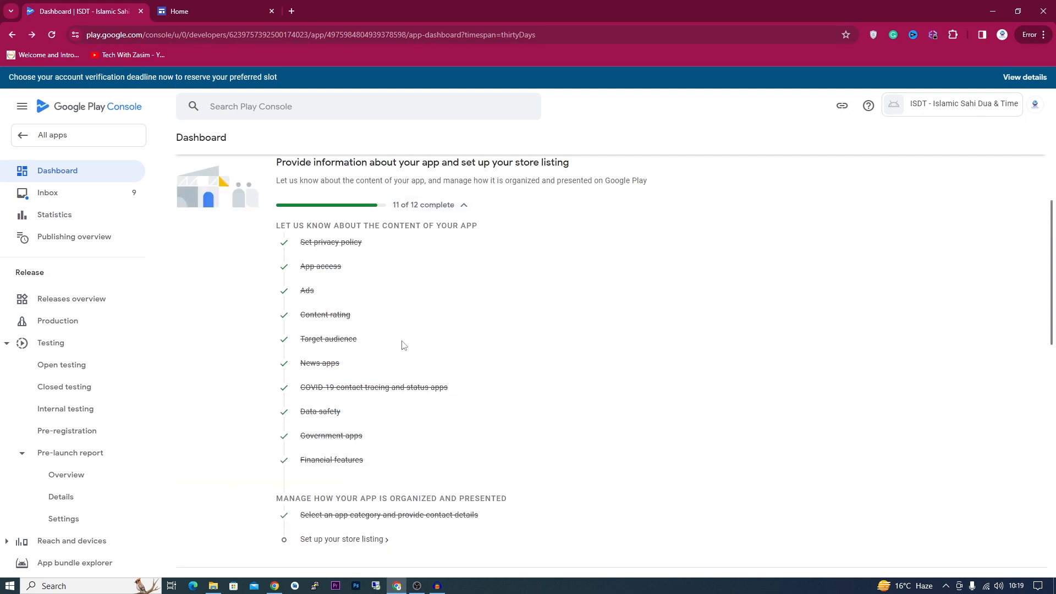
scroll(396, 357, down, 3)
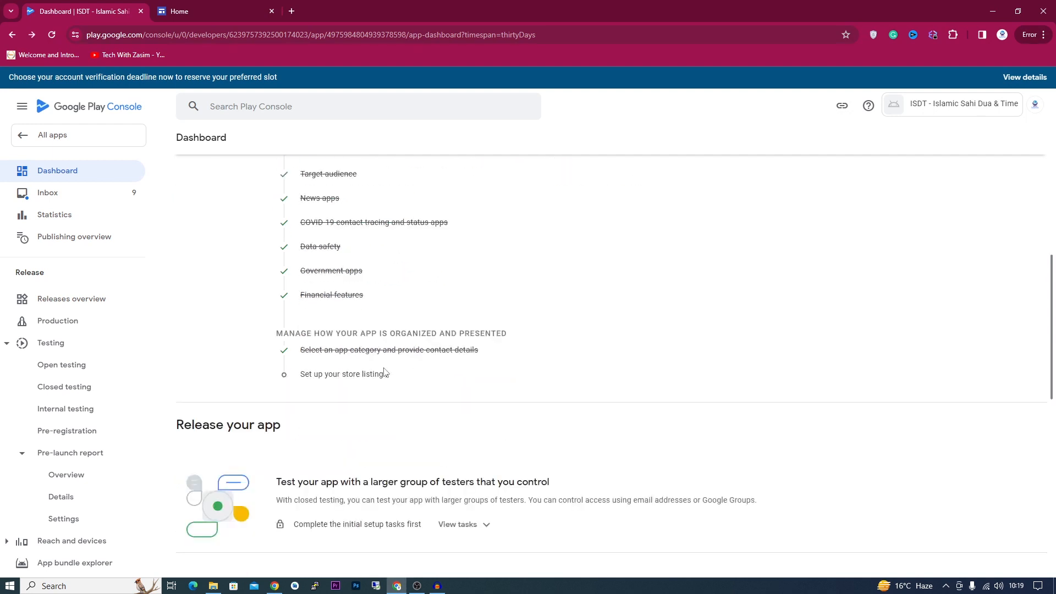
- Fill the Main store listing with a 72-character short description and 1912-character full description
click(331, 376)
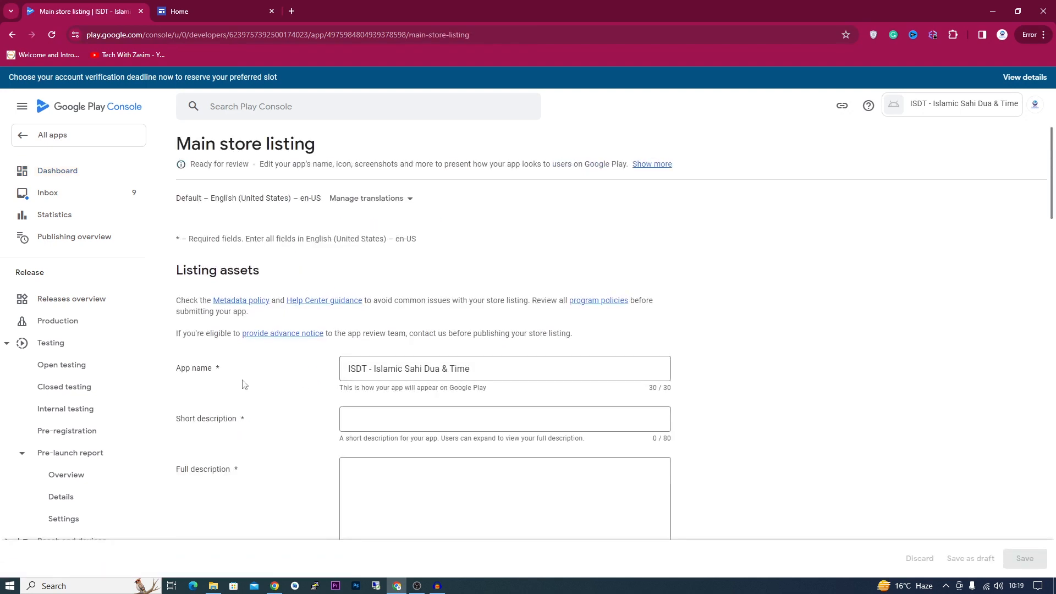
scroll(242, 383, down, 1)
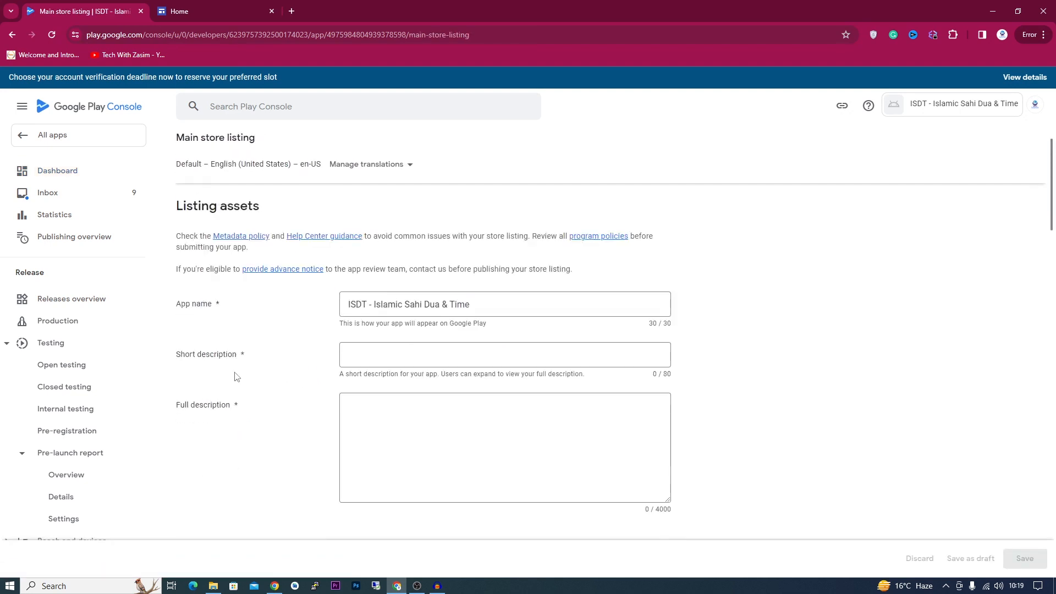
click(399, 349)
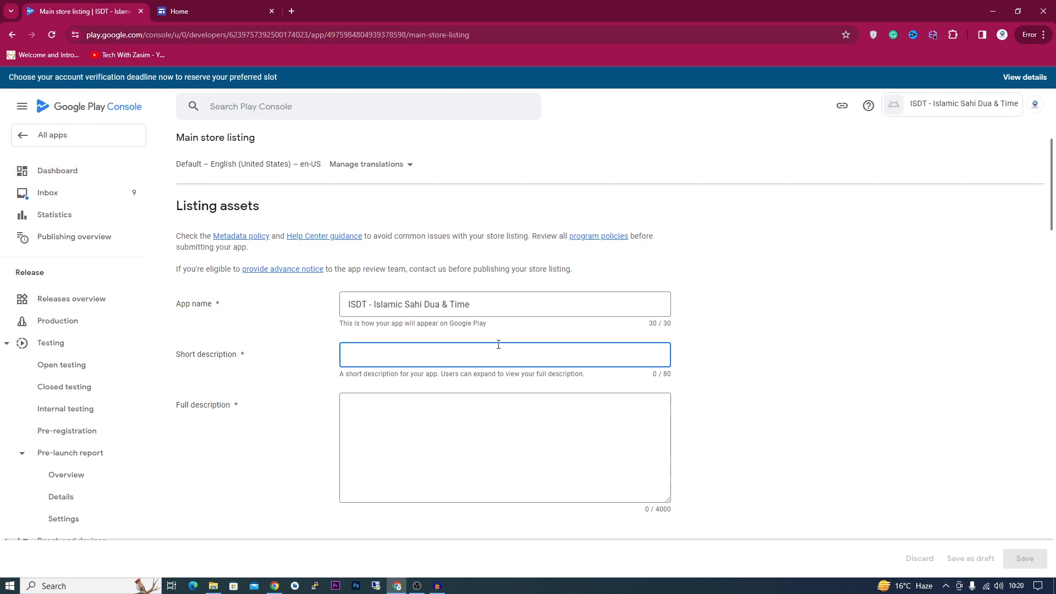
scroll(498, 344, down, 3)
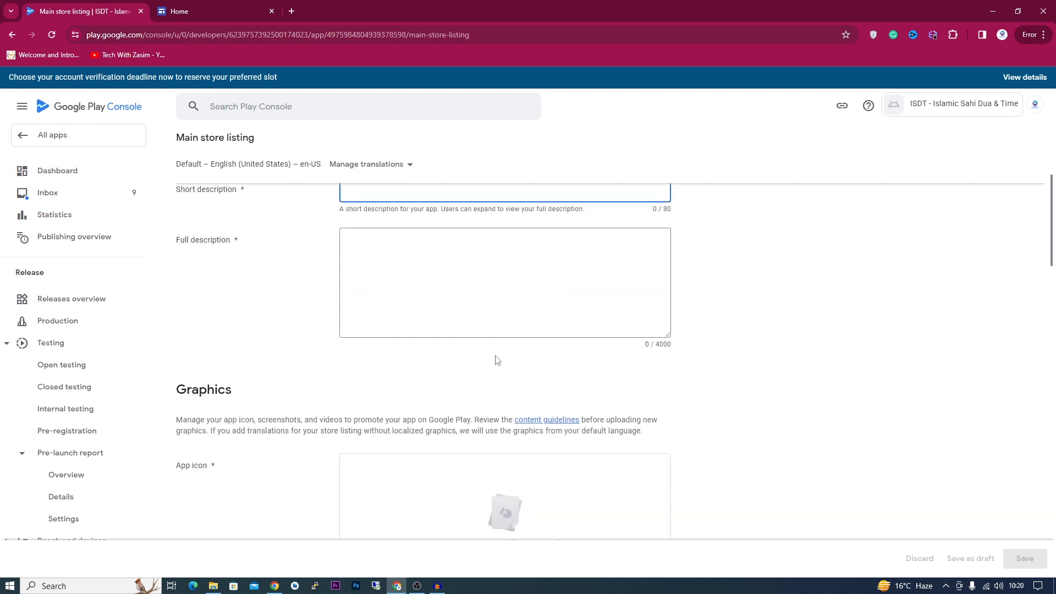
scroll(498, 360, up, 3)
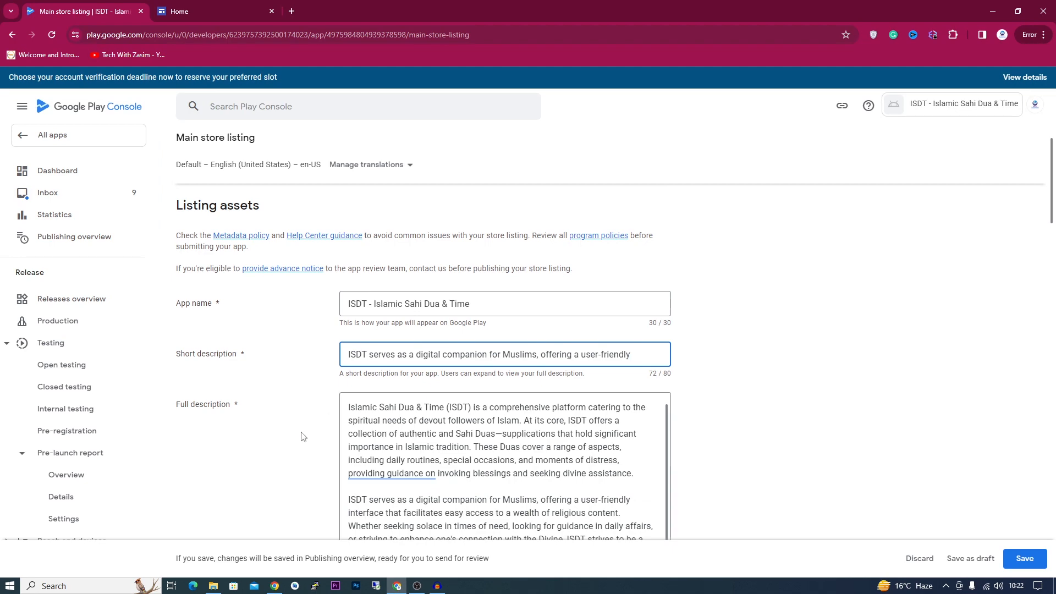
scroll(272, 415, down, 6)
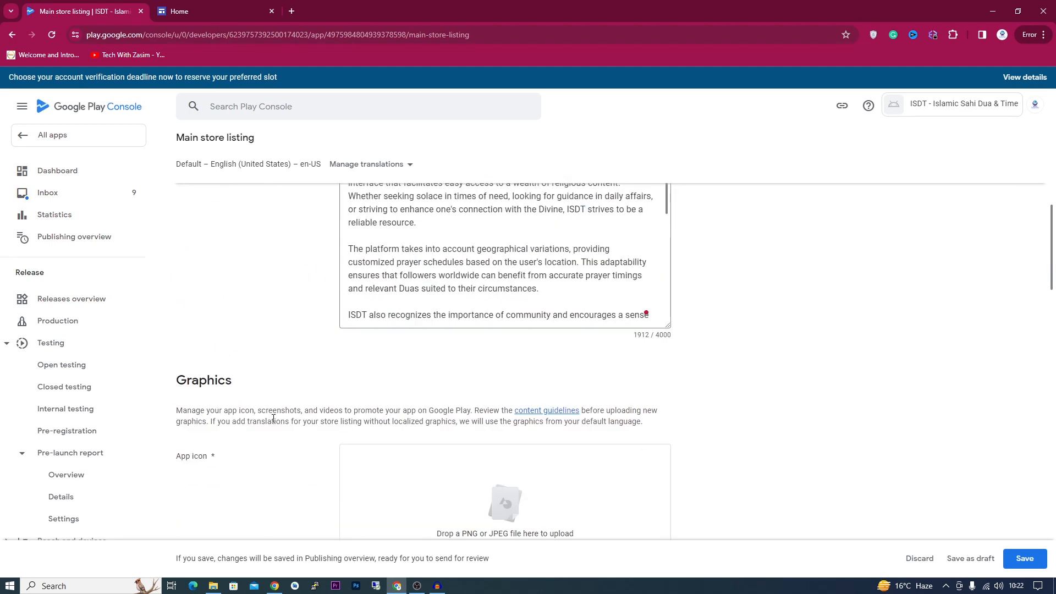
scroll(273, 418, down, 2)
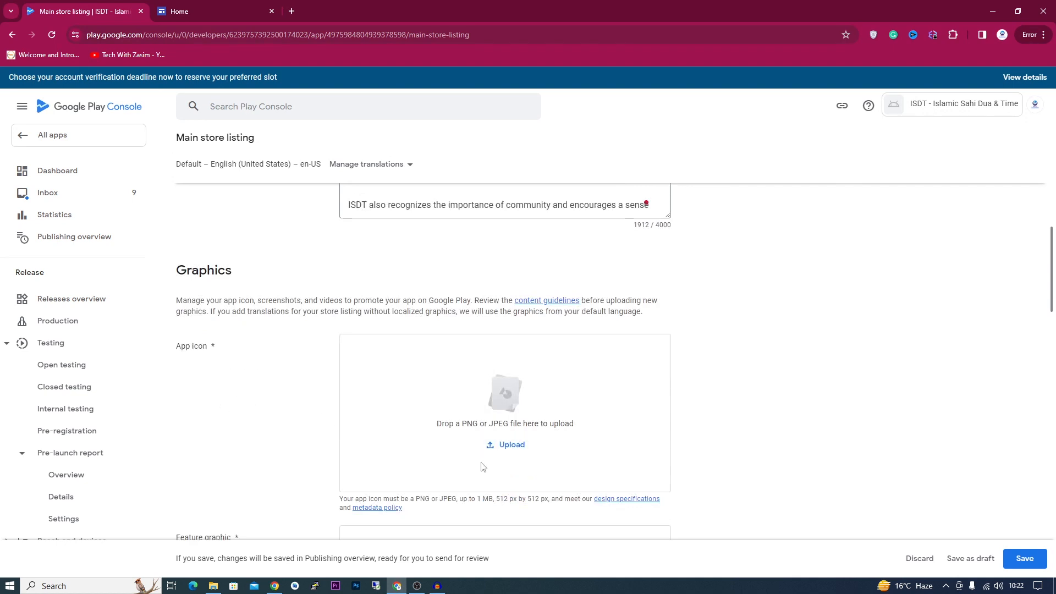
- Drag ic_launcher-playstore.png from the Desktop into the App icon box
click(213, 586)
click(112, 202)
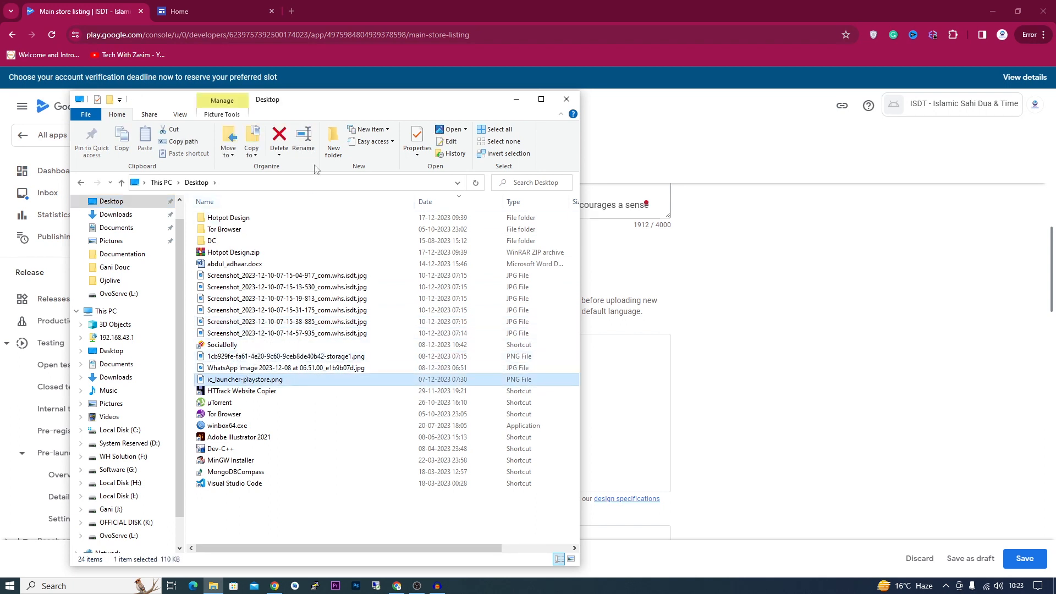
drag(325, 110, 252, 111)
drag(184, 381, 580, 424)
- Scroll down to Phone screenshots and open a file picker to upload them
scroll(338, 406, down, 3)
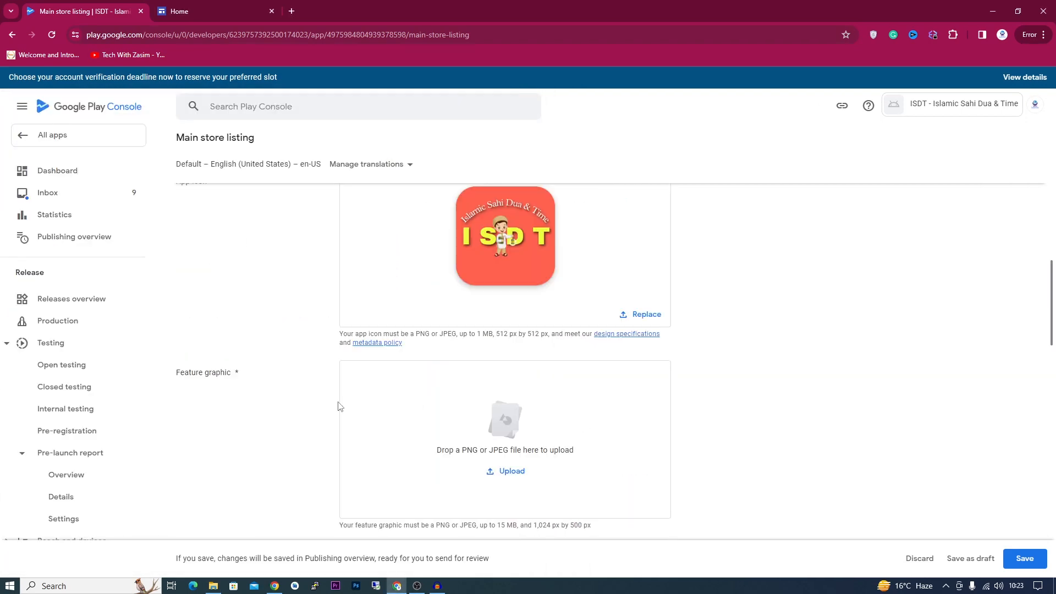
scroll(367, 352, down, 2)
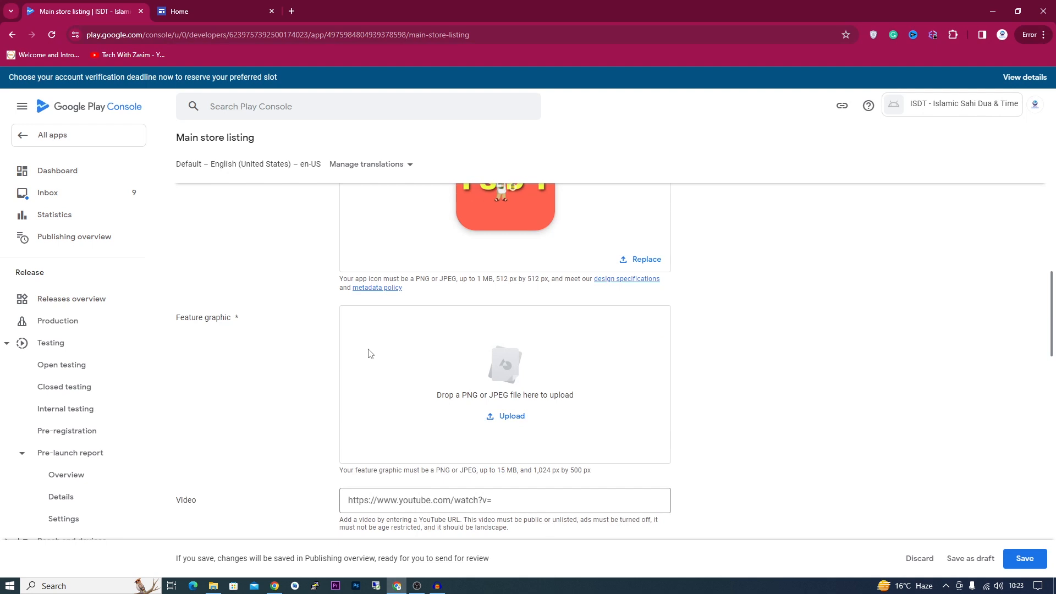
scroll(367, 354, down, 2)
scroll(434, 339, up, 2)
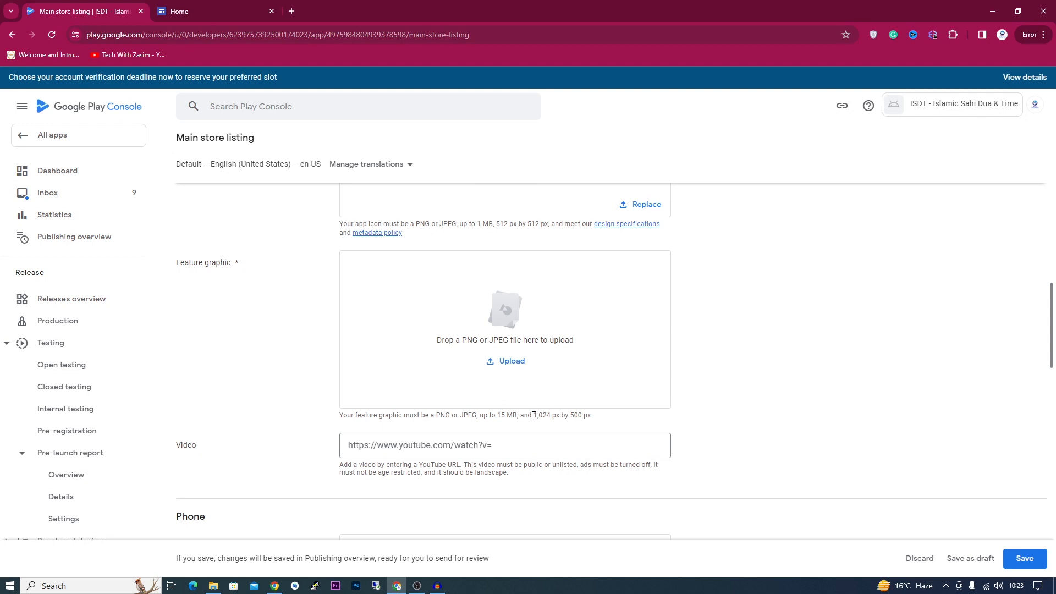
drag(560, 419, 578, 419)
scroll(454, 432, down, 2)
scroll(462, 441, down, 1)
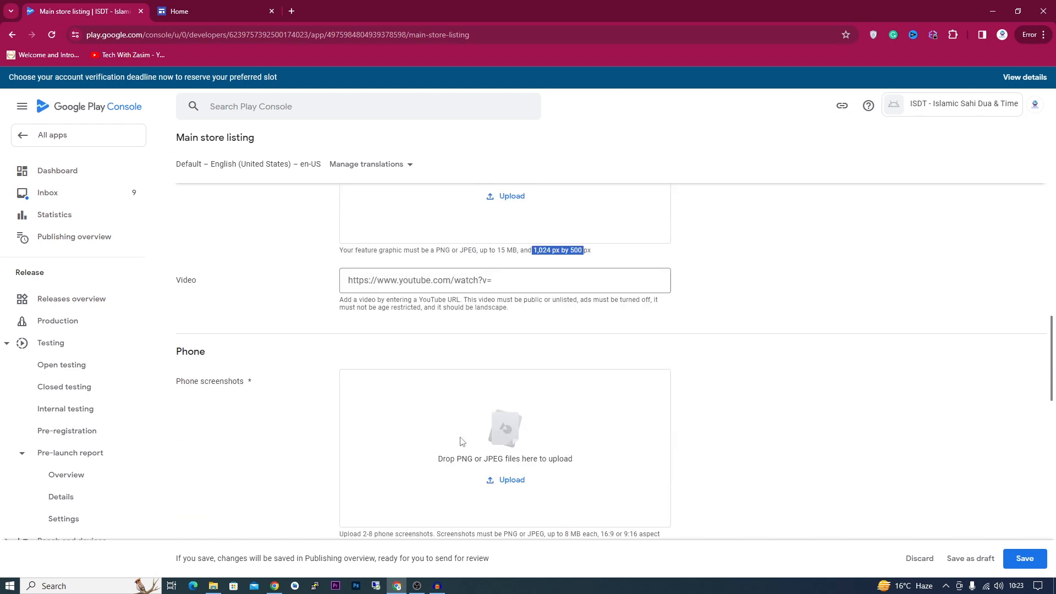
scroll(352, 421, down, 2)
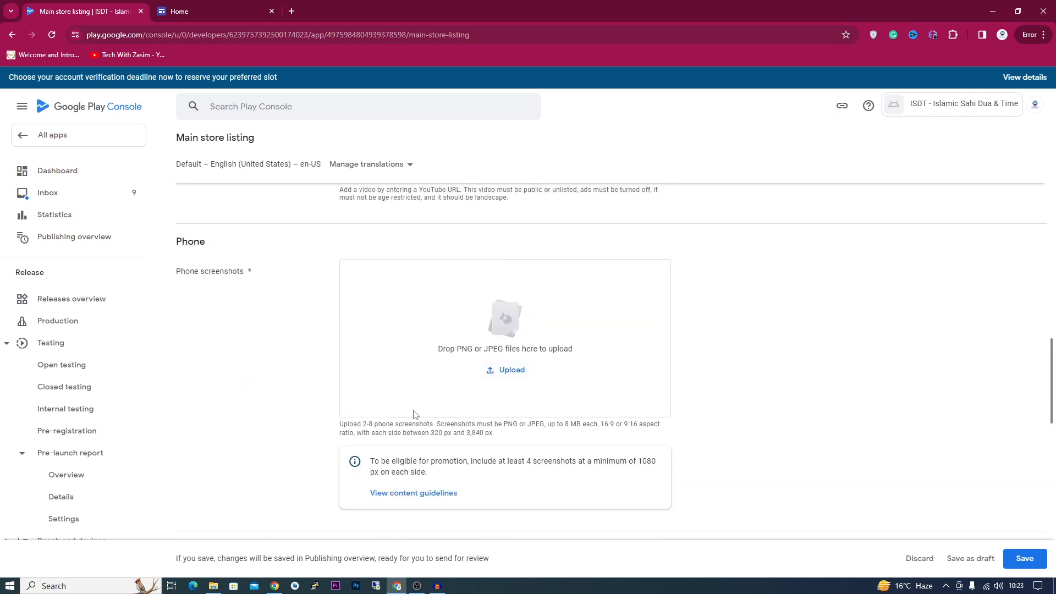
click(506, 372)
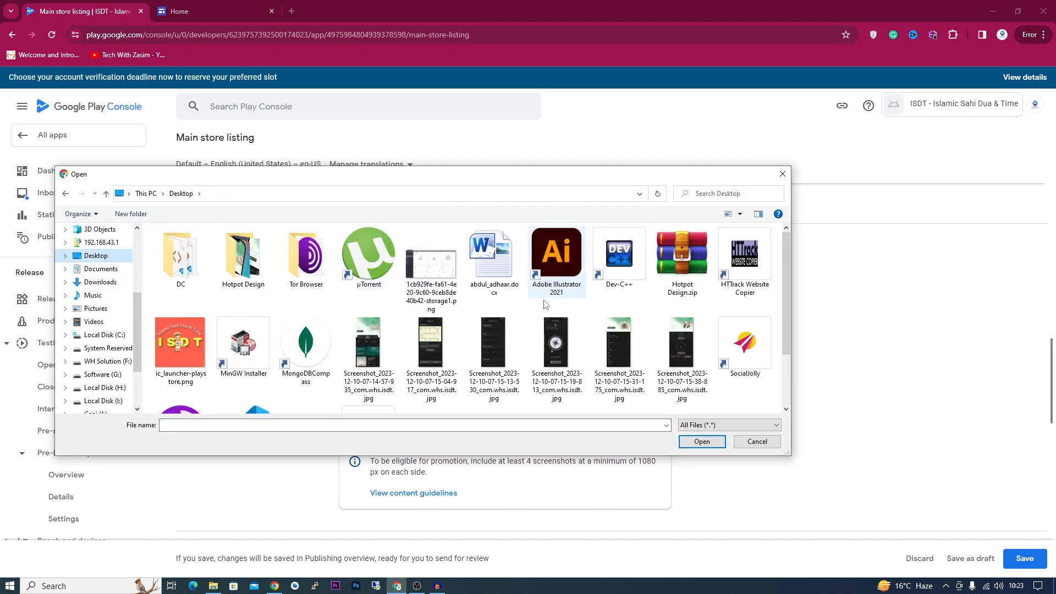
- Drag the five Hotpot PNGs from Hotpot Design into Phone screenshots (5/8)
scroll(454, 352, down, 1)
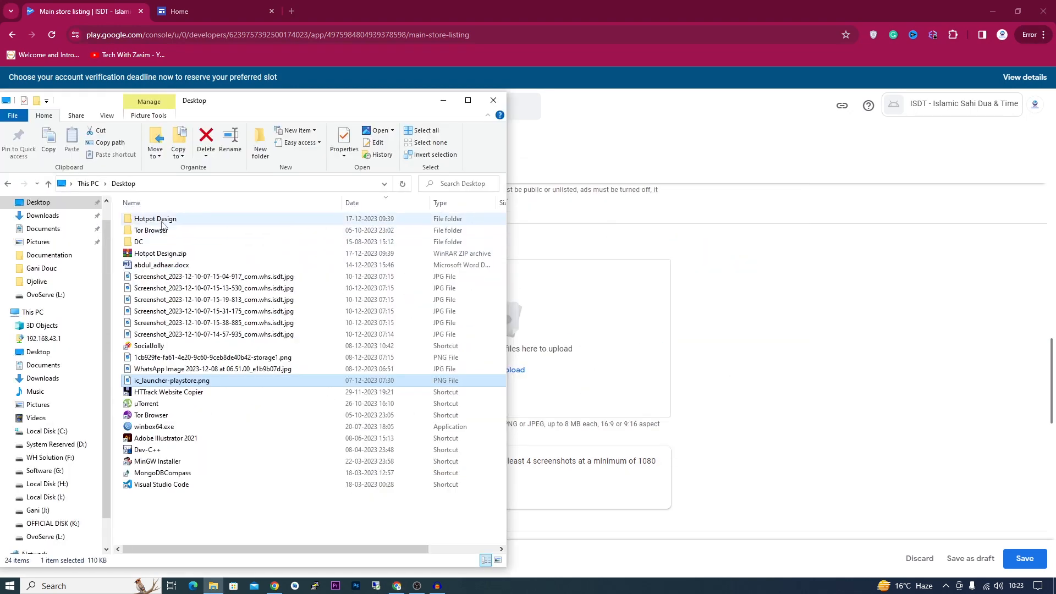
double_click(163, 220)
drag(426, 301, 155, 230)
drag(156, 230, 553, 365)
scroll(306, 419, up, 3)
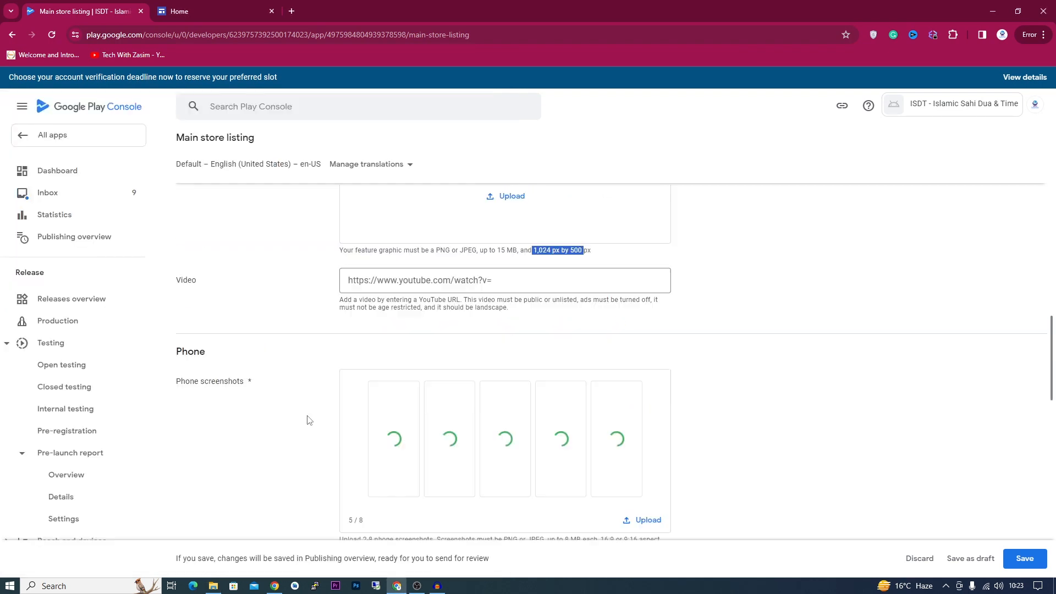
scroll(506, 347, up, 2)
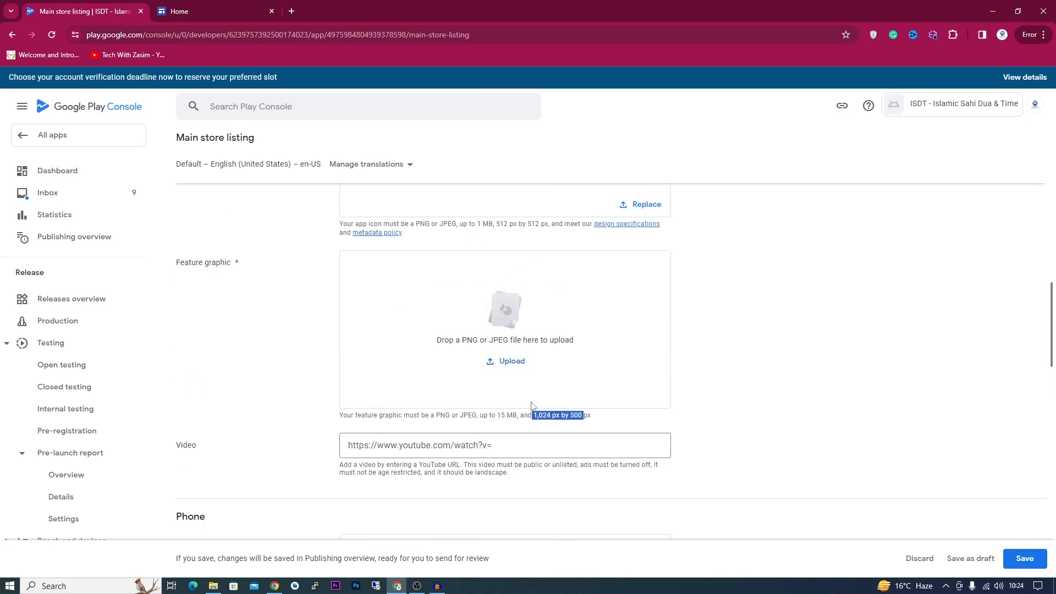
scroll(527, 390, down, 3)
scroll(548, 465, up, 1)
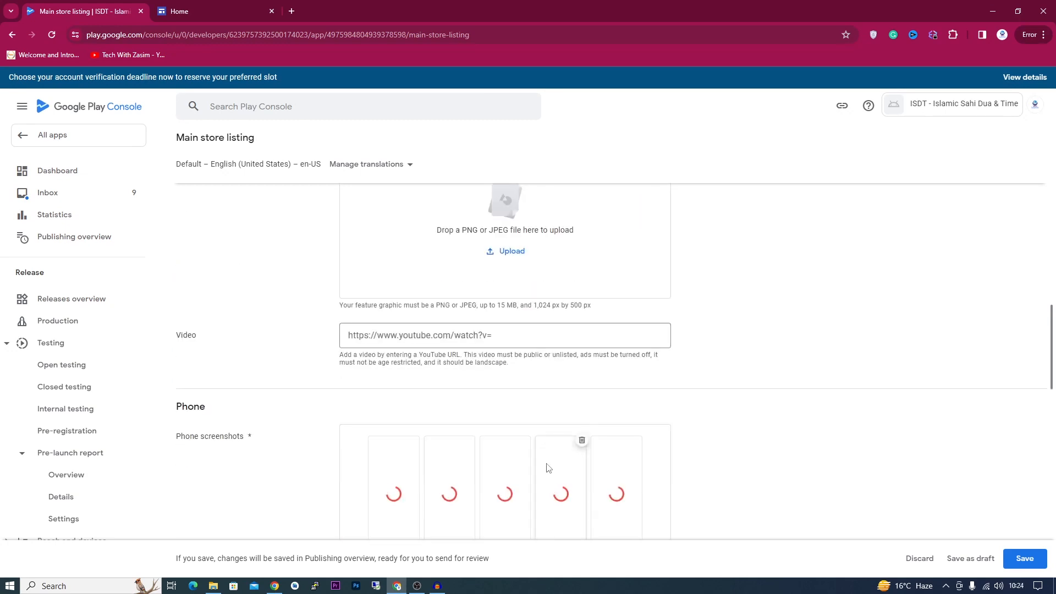
scroll(548, 468, down, 1)
scroll(548, 468, up, 3)
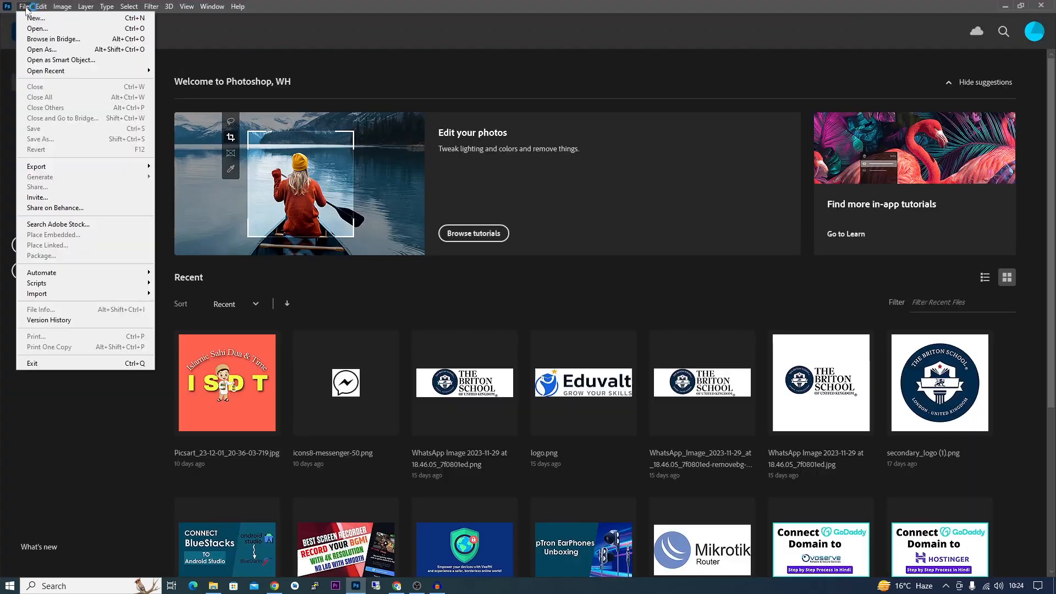
- Create a 1024 × 500 px Photoshop document and arrange the five Hotpot phone images side by side
key(ctrl+n)
click(761, 333)
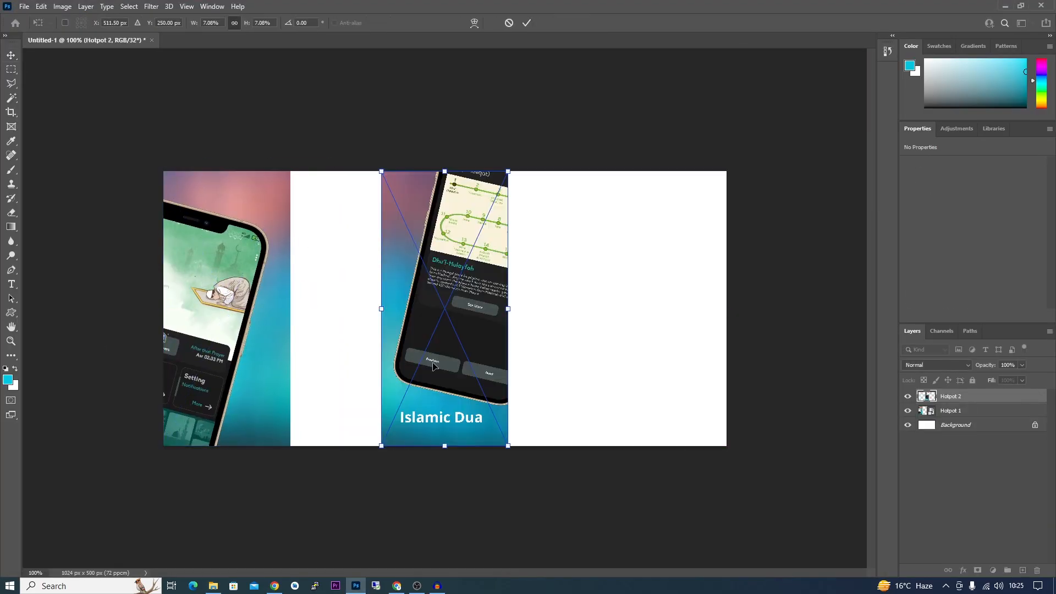
drag(444, 308, 353, 308)
click(530, 24)
drag(449, 394, 594, 397)
click(527, 23)
click(527, 23)
drag(432, 353, 135, 353)
click(527, 23)
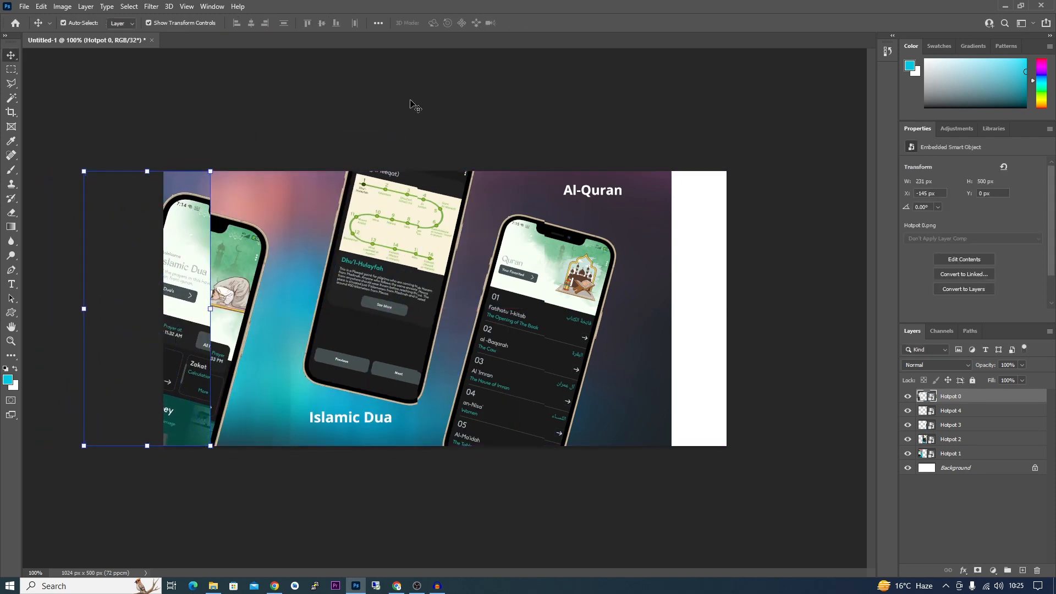
drag(599, 330, 654, 330)
drag(490, 328, 545, 328)
drag(366, 333, 421, 333)
drag(226, 338, 281, 339)
drag(185, 350, 193, 376)
click(252, 499)
- Export the banner as PNG and return to the listing's Feature graphic slot
click(25, 6)
mouse_move(59, 166)
click(190, 166)
click(434, 278)
click(397, 586)
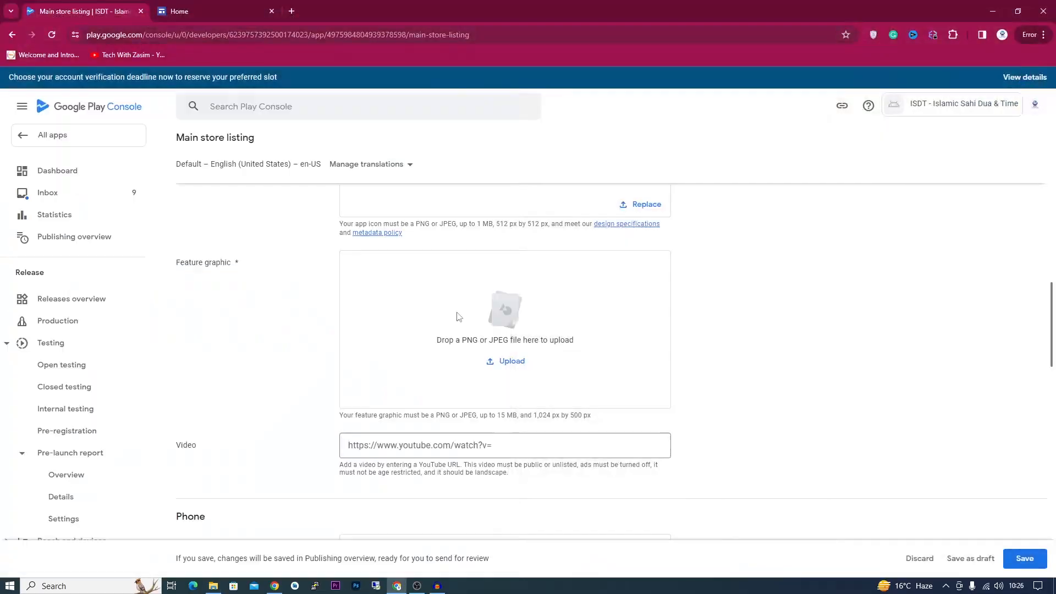
scroll(456, 317, down, 4)
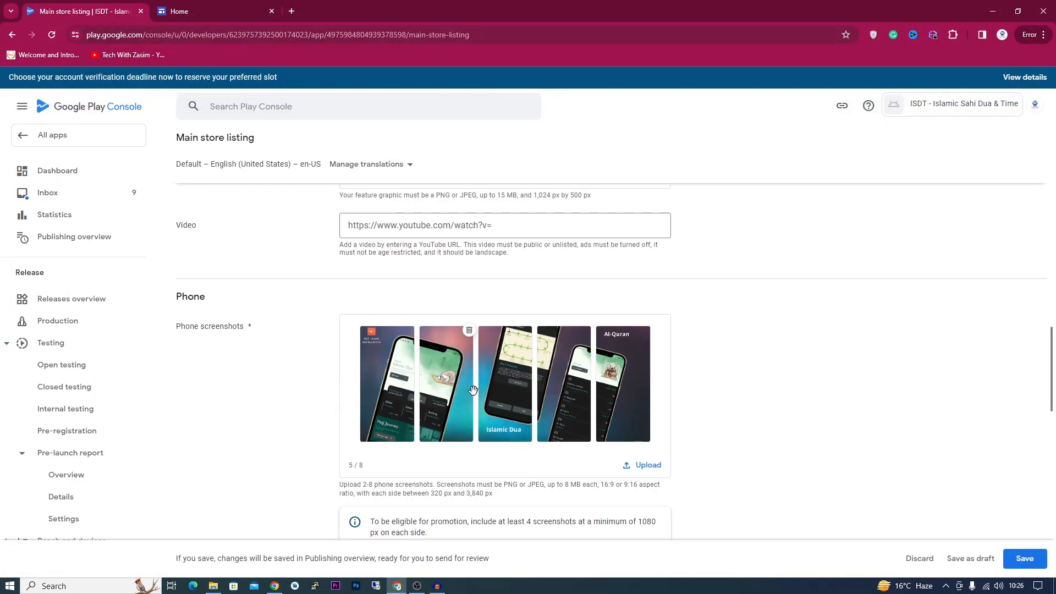
scroll(473, 391, up, 4)
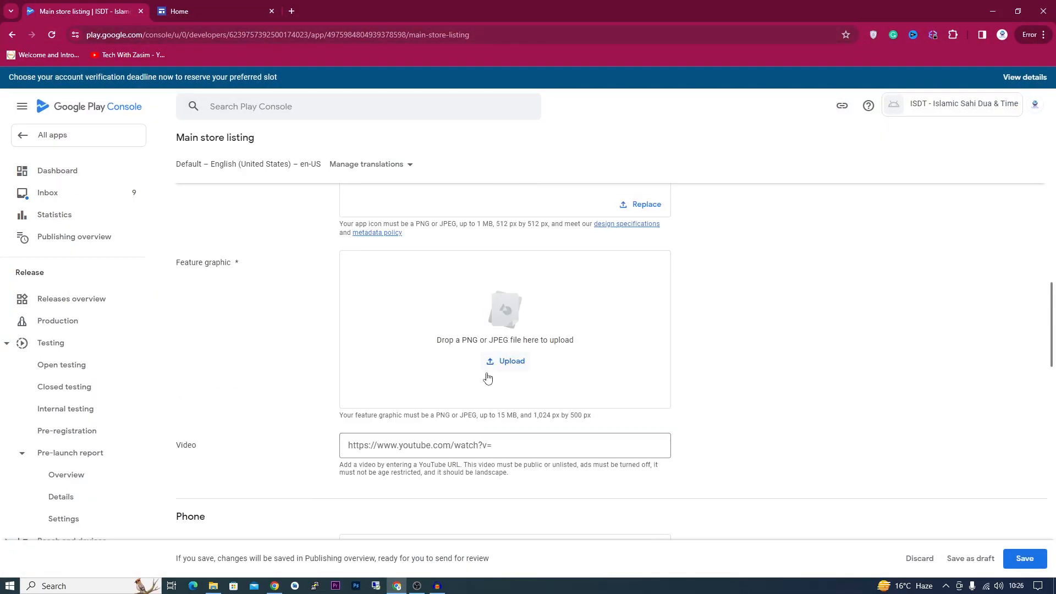
- Upload Untitled-1.png from the Hotpot Design folder into the Feature graphic slot
click(488, 354)
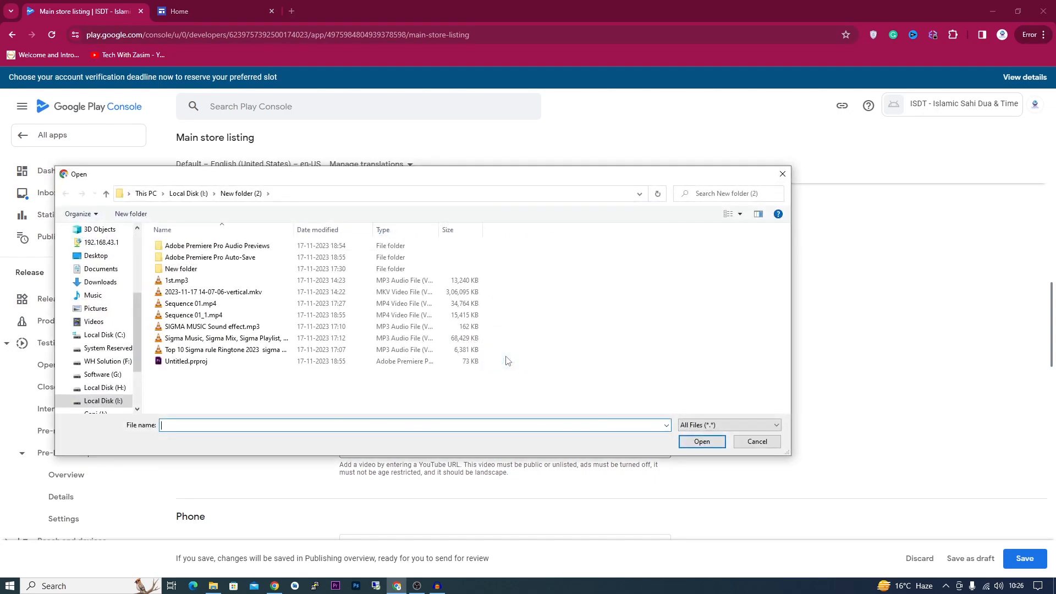
click(96, 255)
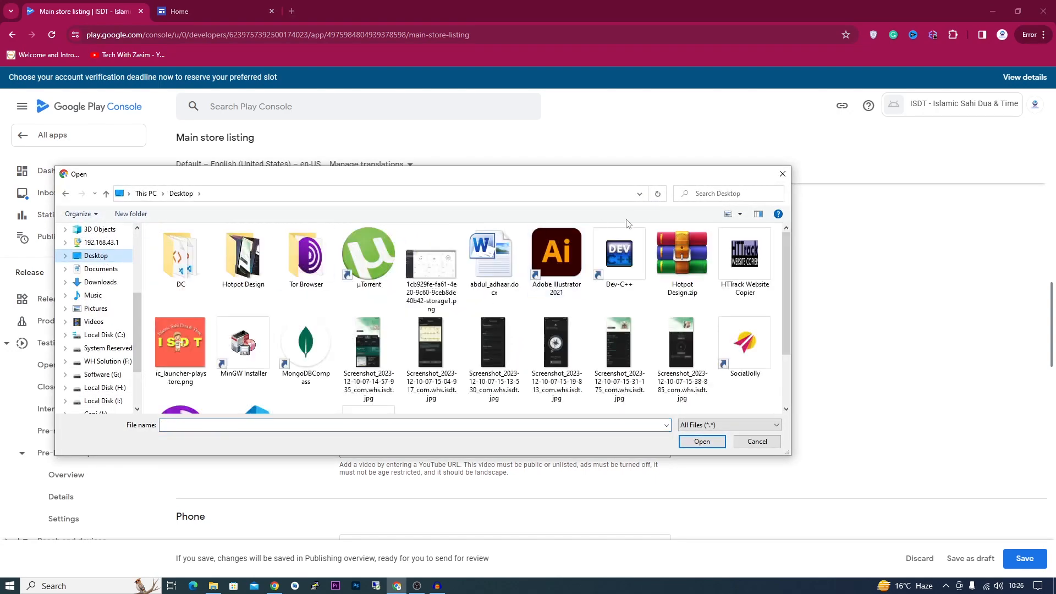
click(781, 174)
click(213, 585)
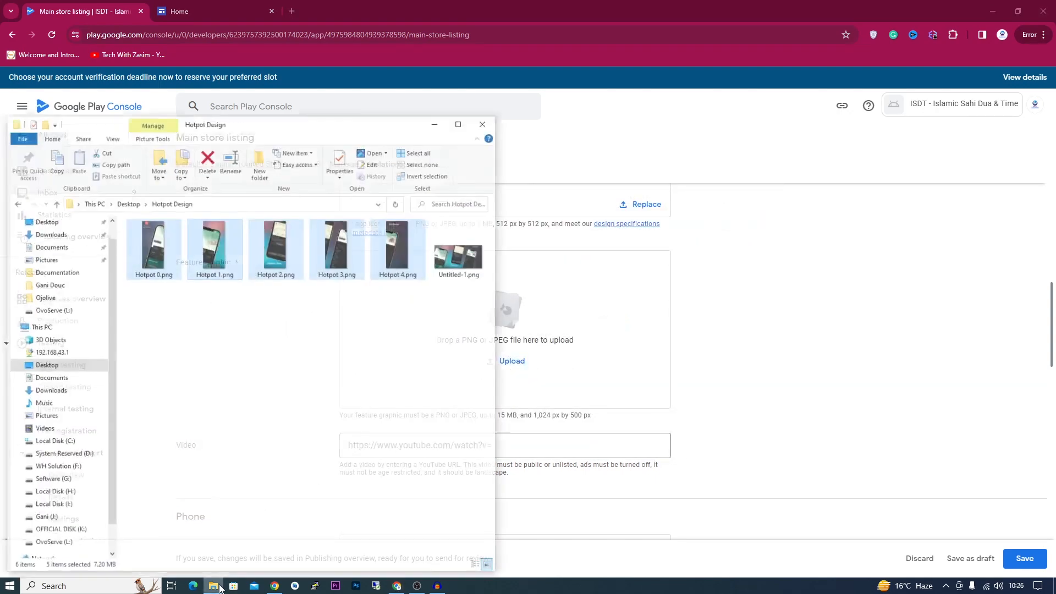
click(8, 183)
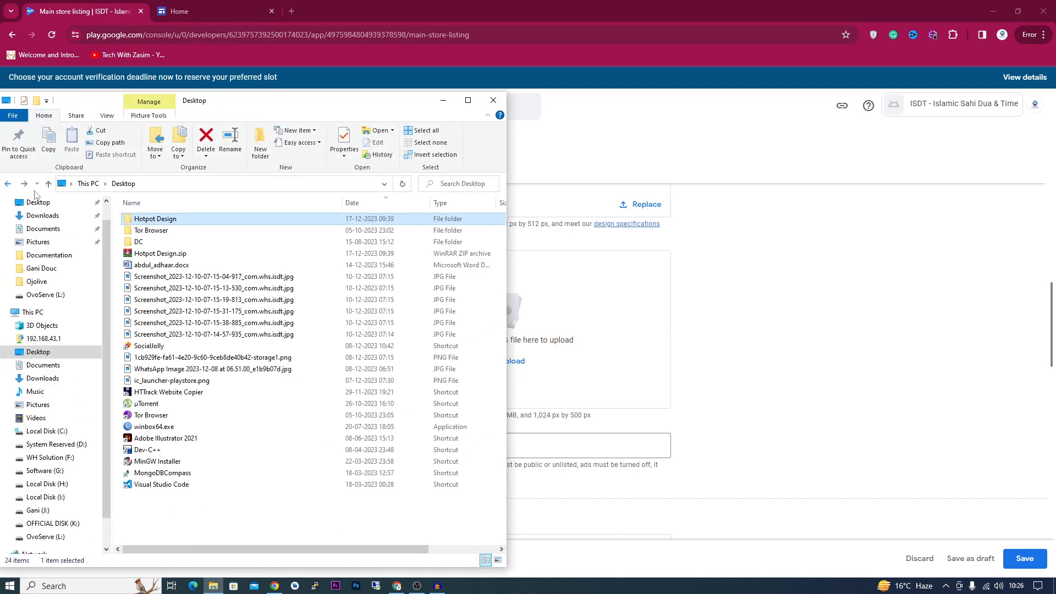
double_click(164, 215)
click(468, 240)
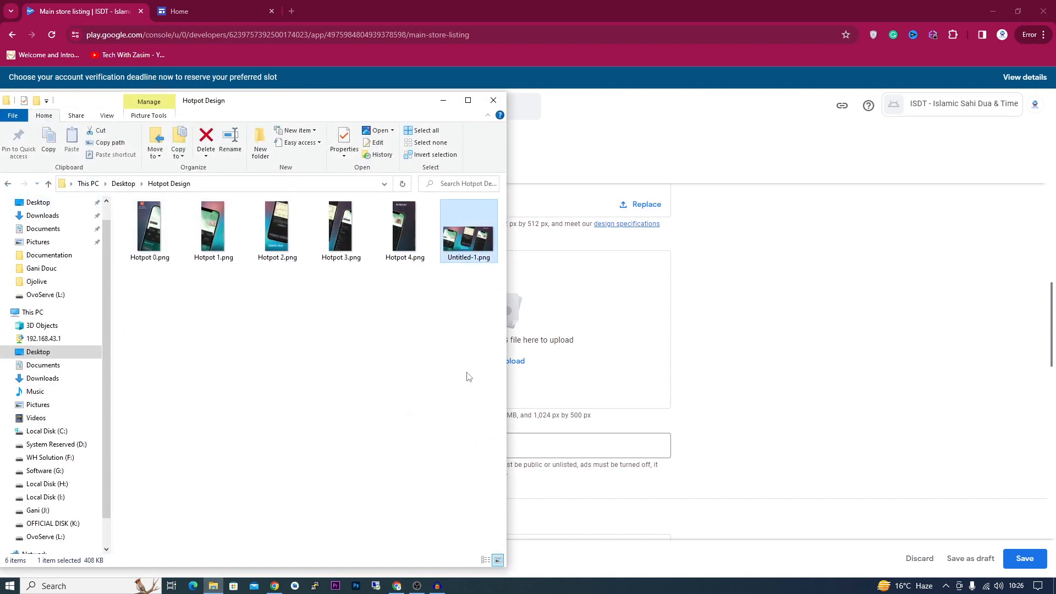
drag(466, 242, 552, 319)
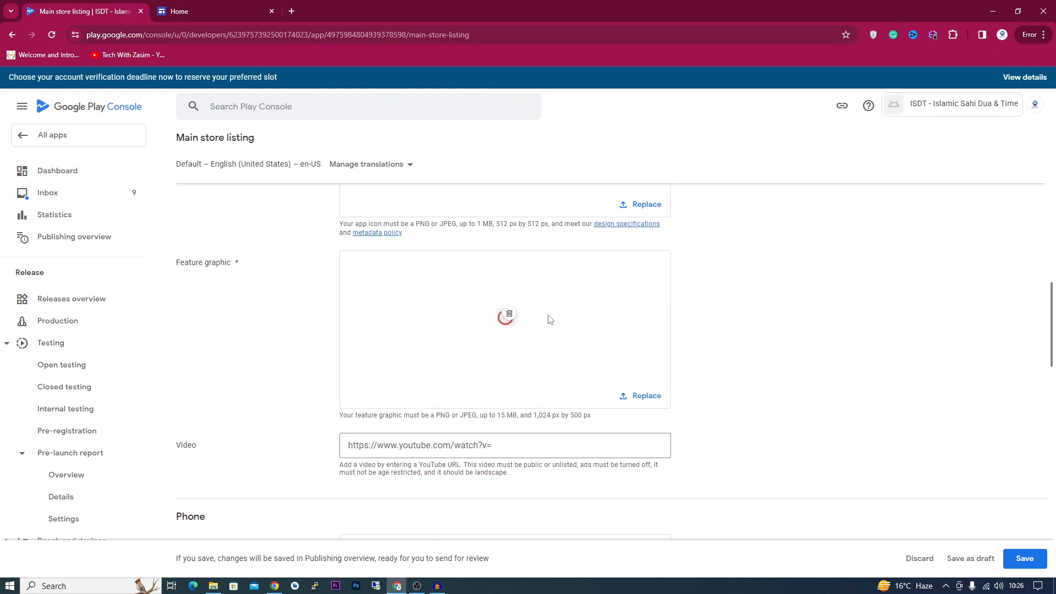
- Add five screenshots (5/8) to the 10-inch tablet slot and scroll on toward Chromebook
scroll(320, 338, up, 2)
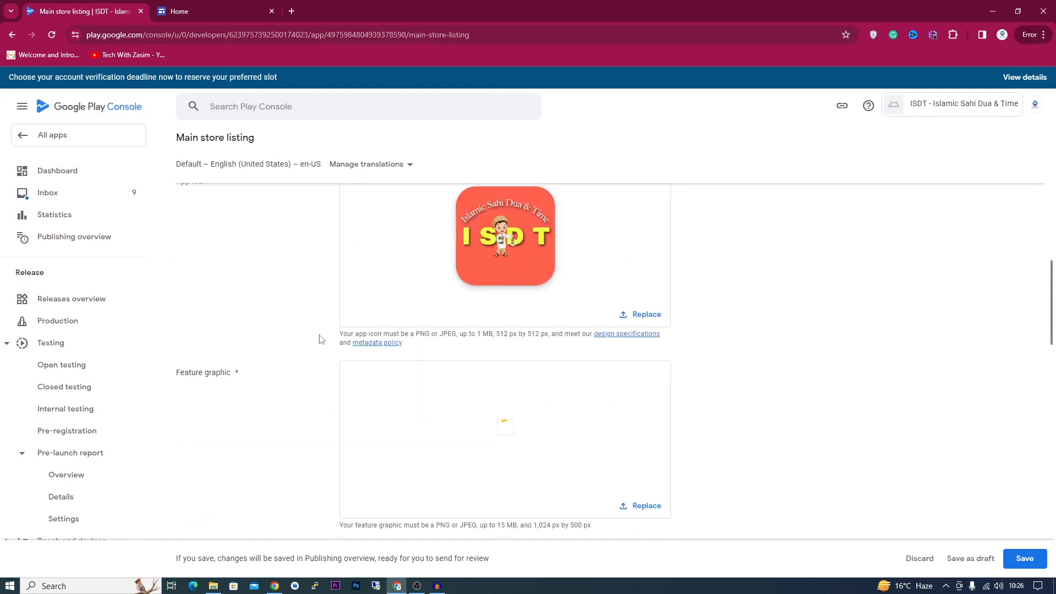
scroll(321, 338, down, 12)
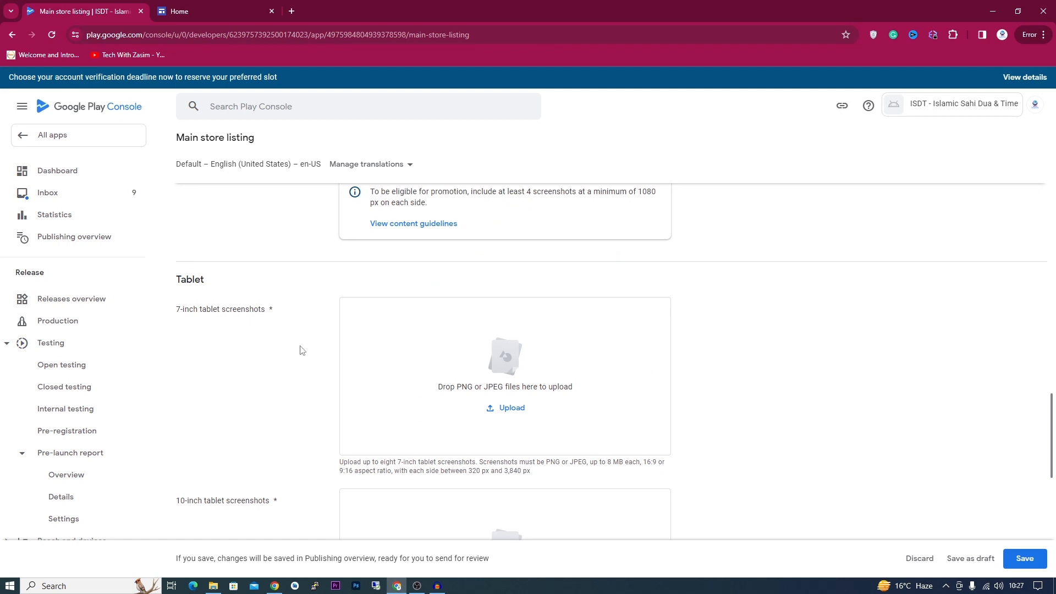
scroll(304, 351, down, 2)
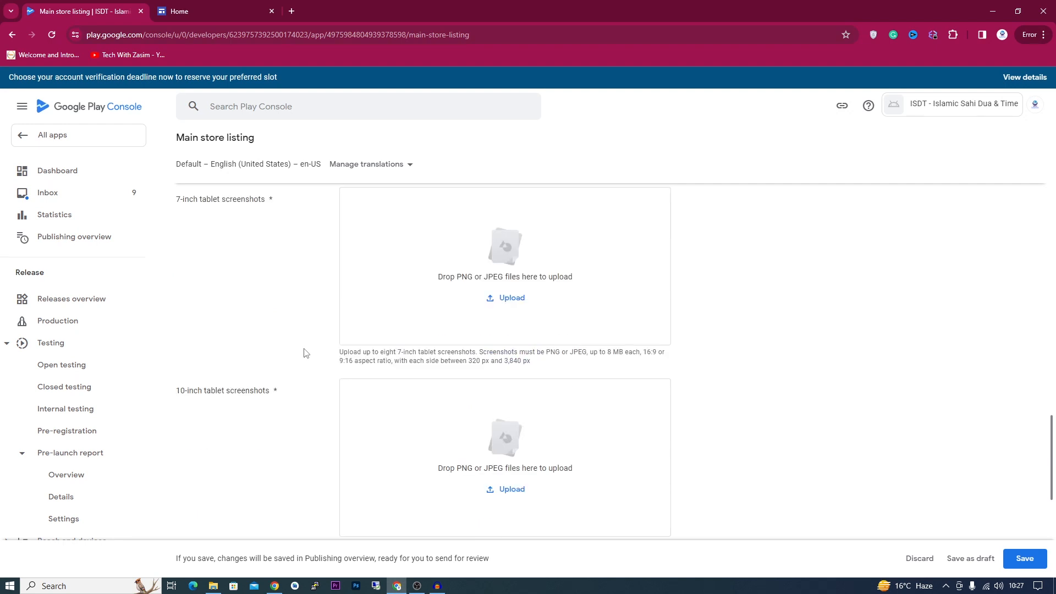
scroll(306, 352, down, 4)
scroll(528, 369, up, 3)
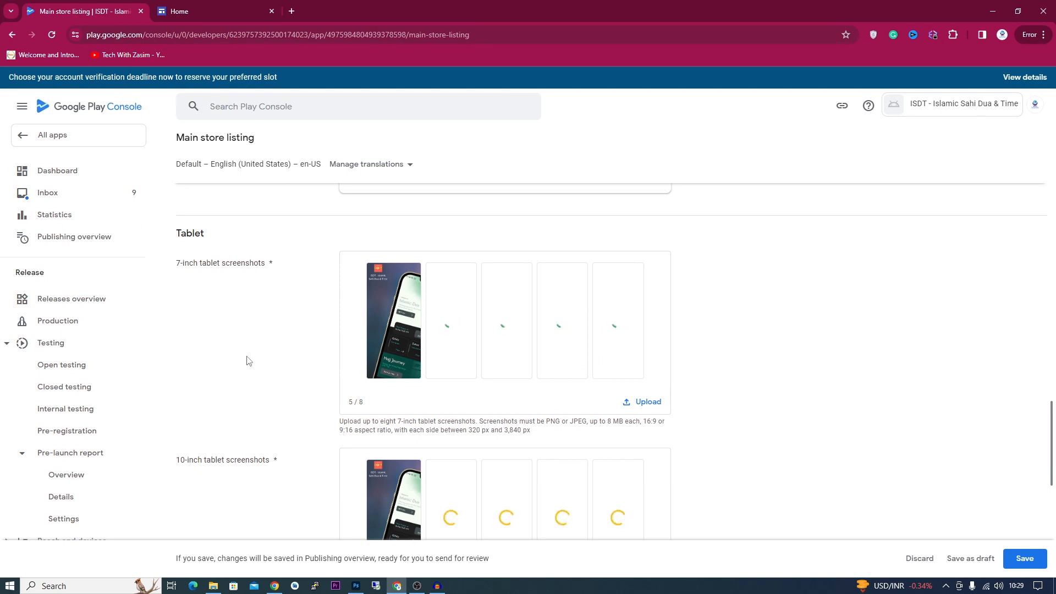
scroll(250, 355, down, 2)
scroll(249, 354, up, 2)
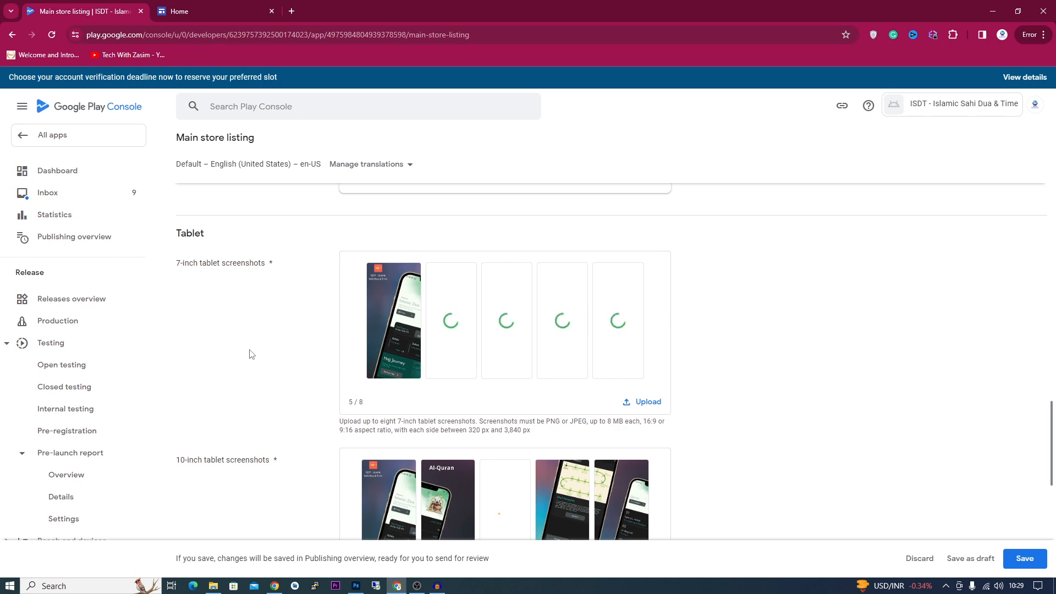
scroll(276, 358, down, 1)
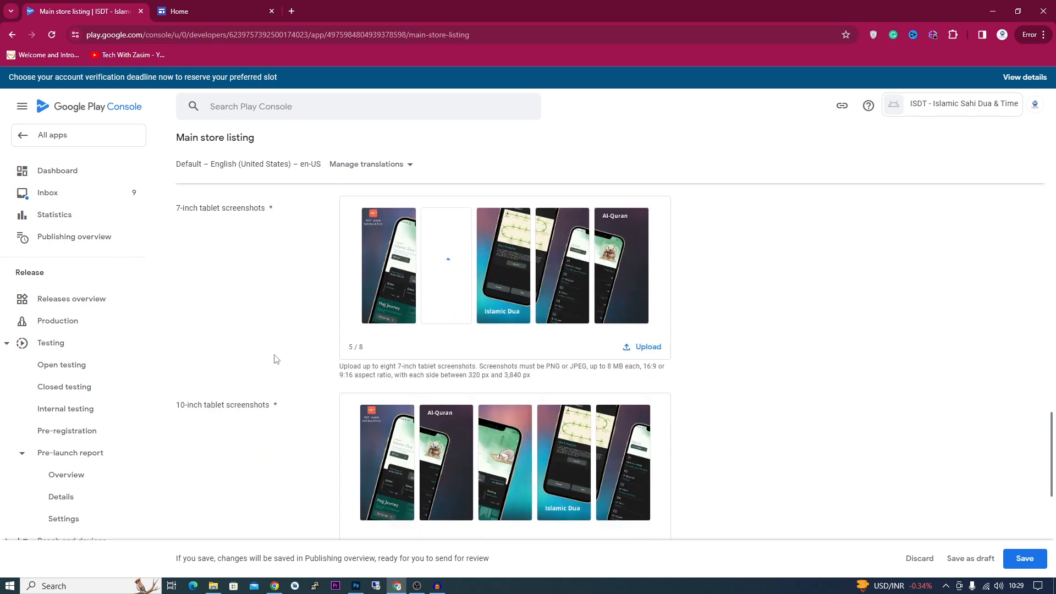
scroll(272, 360, down, 7)
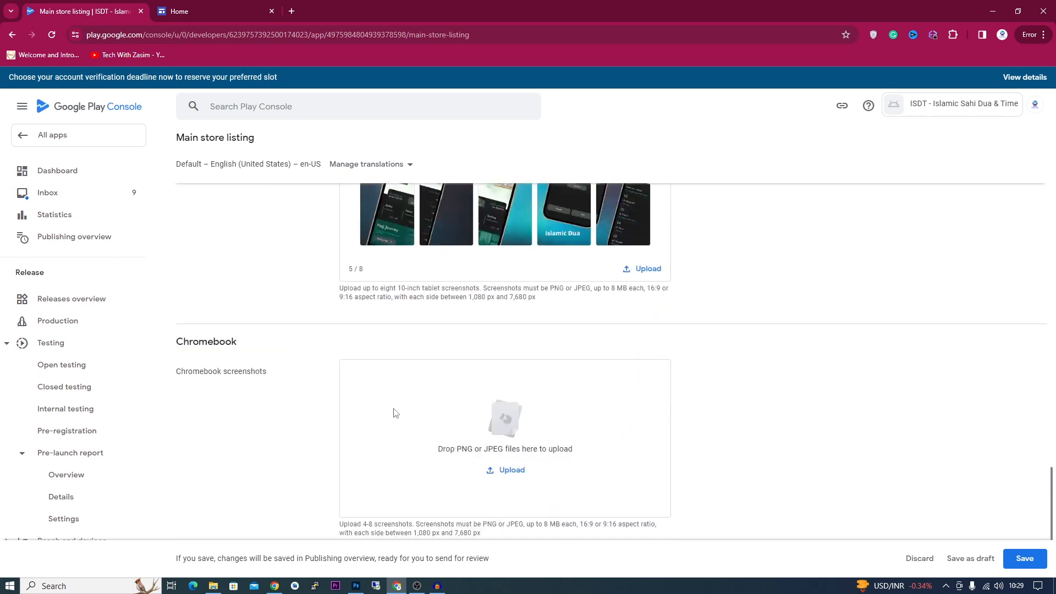
- Save the main store listing so the change awaits review in Publishing overview
click(1020, 558)
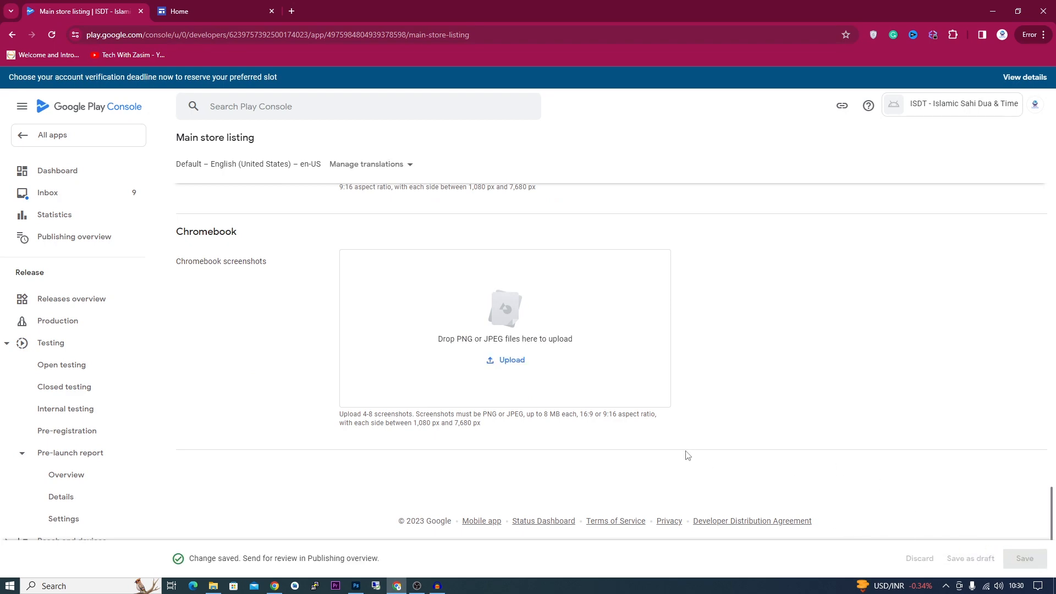
scroll(620, 446, up, 8)
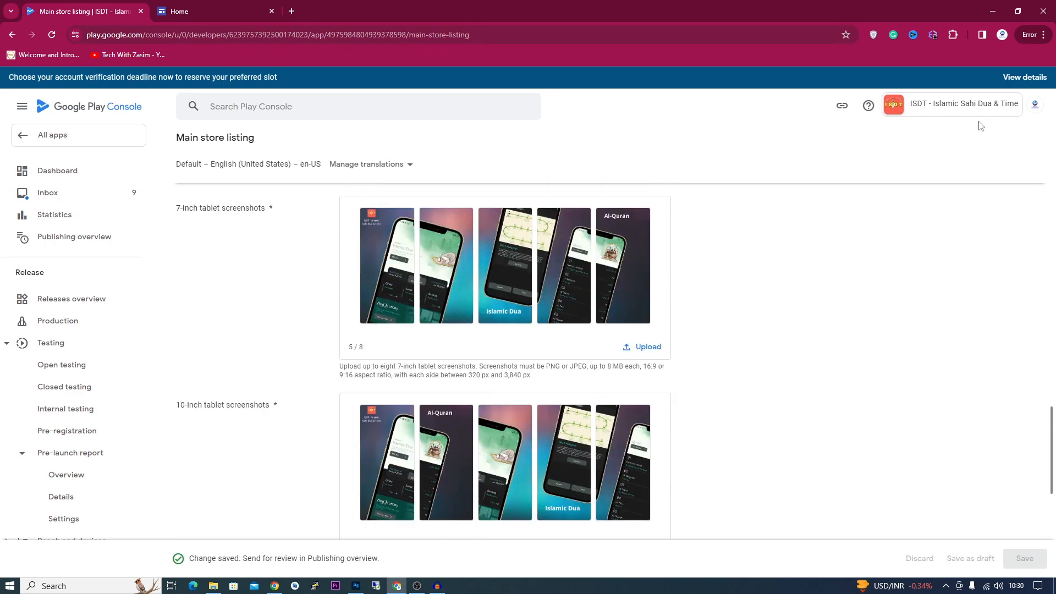
scroll(629, 262, up, 10)
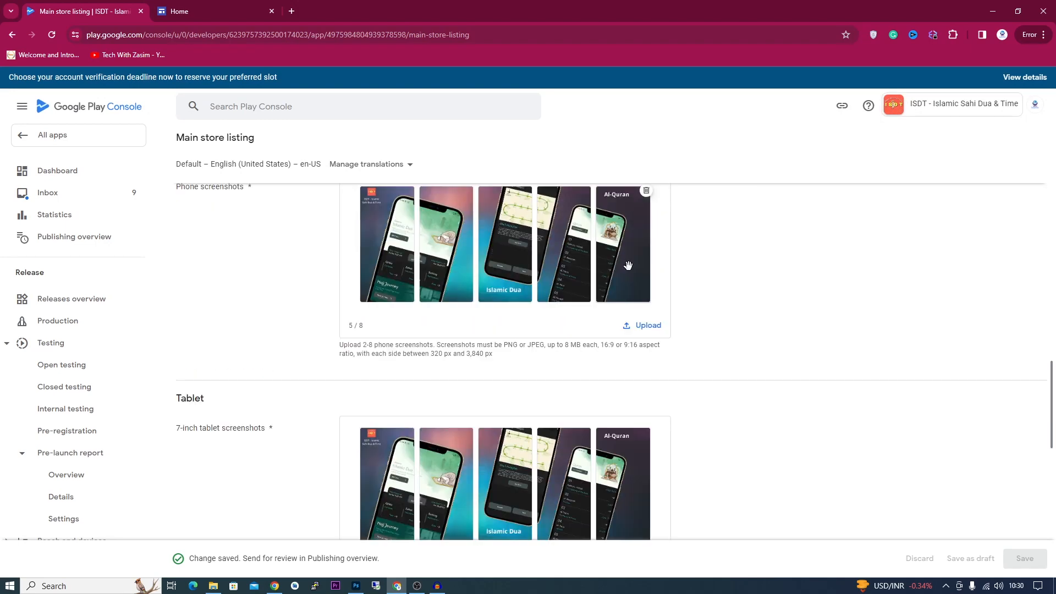
- Edit the production release with the 1 (1.0) bundle and advance to its preview
click(59, 324)
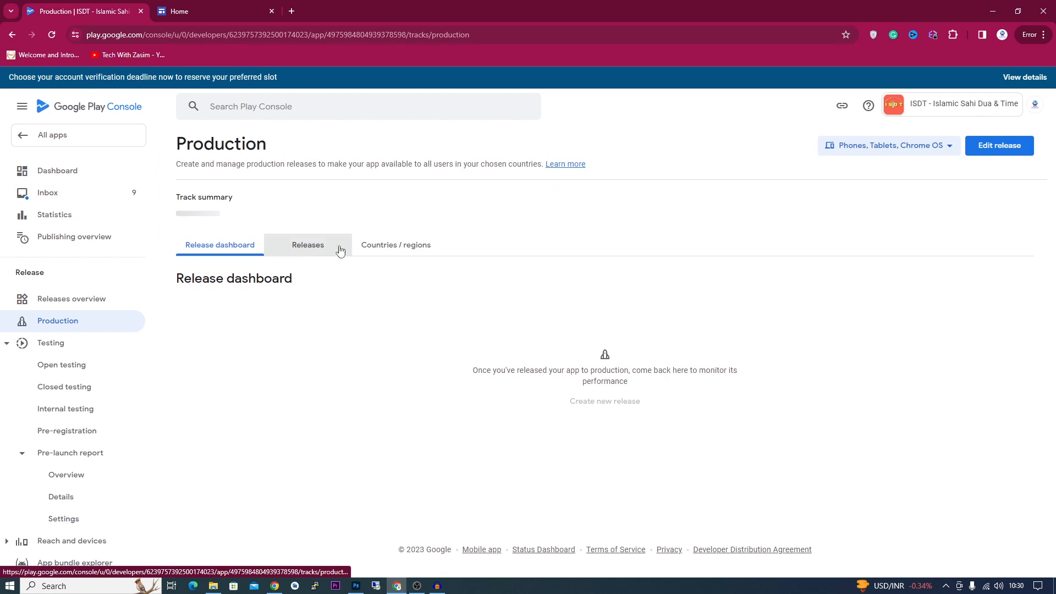
click(1017, 152)
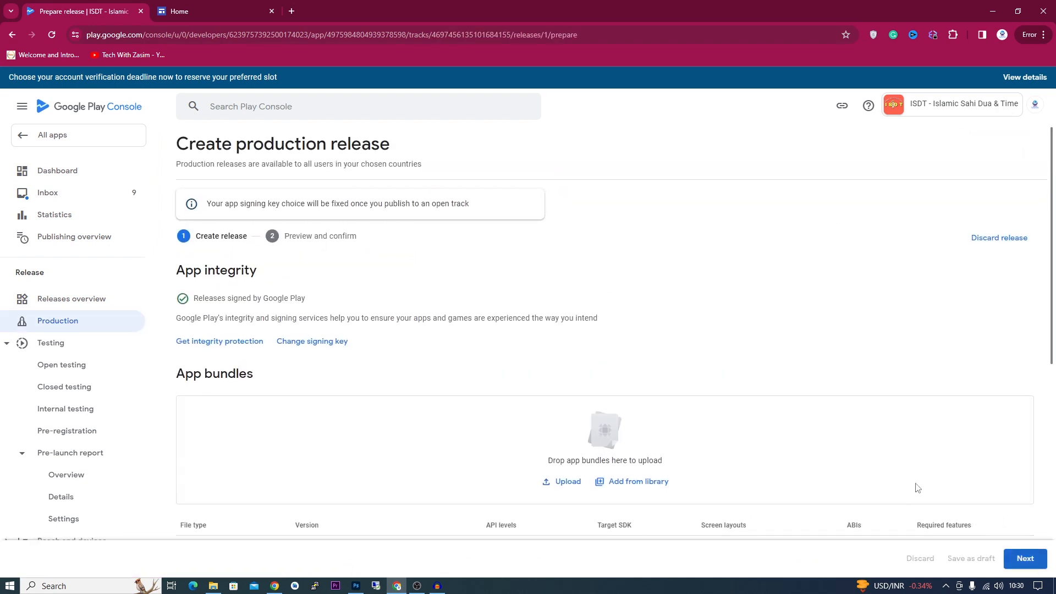
scroll(758, 408, down, 3)
scroll(759, 438, up, 1)
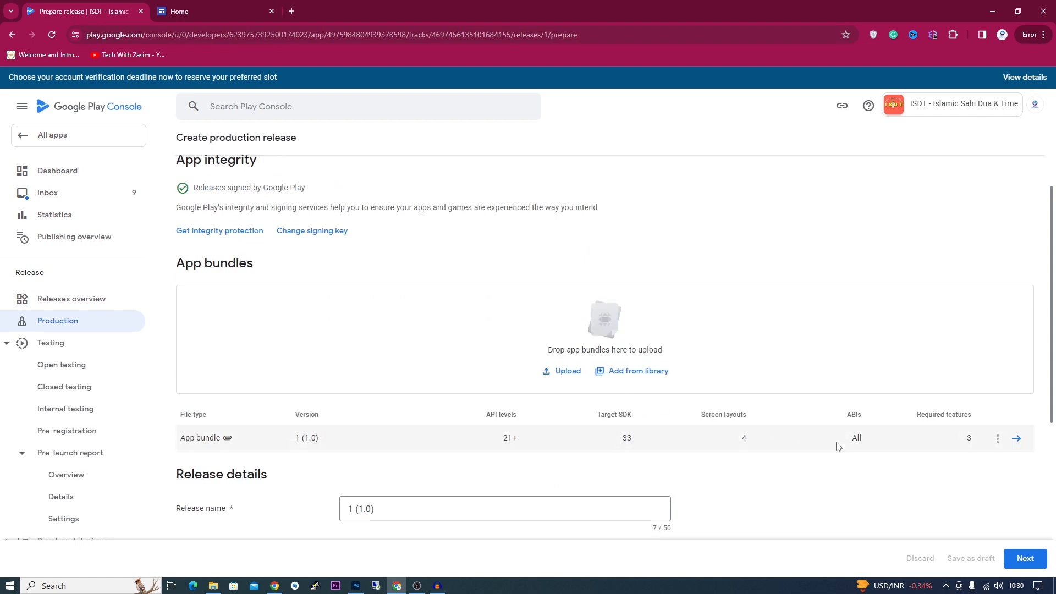
click(1024, 560)
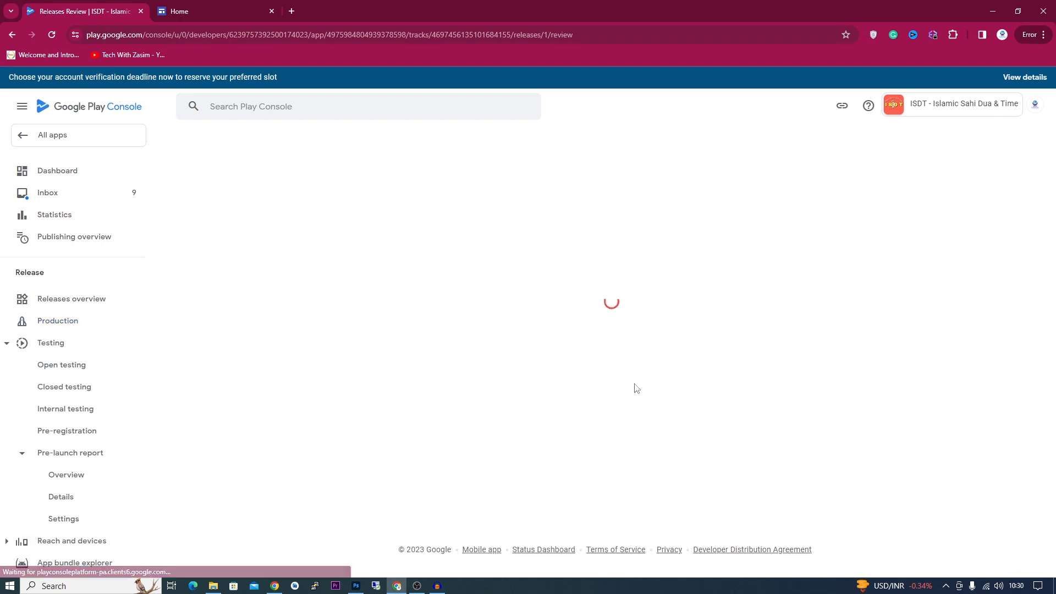
- Point out the preview error stating no countries or regions are selected
drag(194, 267, 362, 332)
click(214, 323)
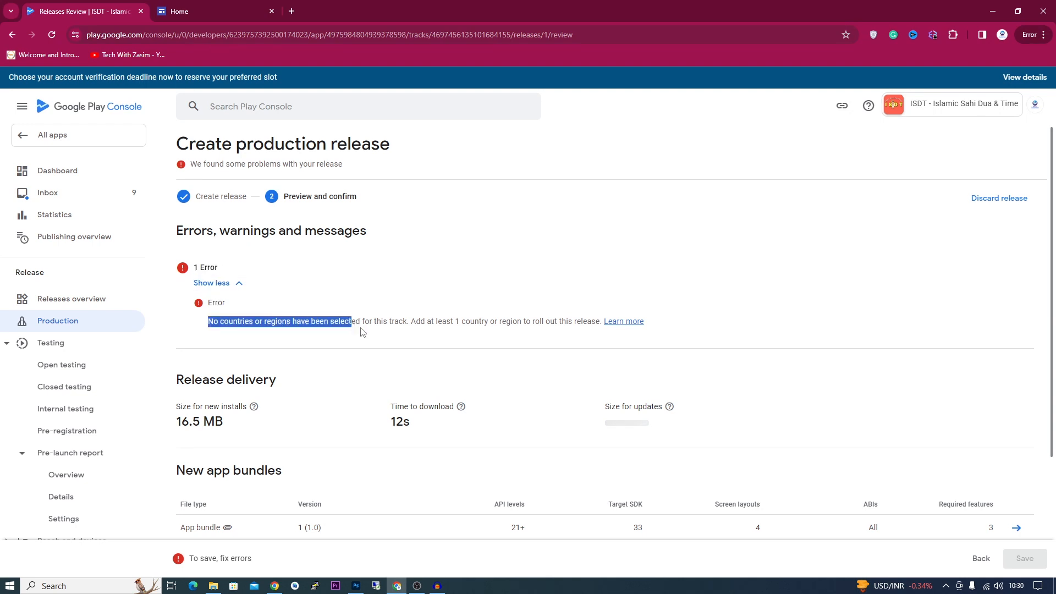
click(362, 332)
scroll(352, 317, down, 2)
scroll(353, 320, up, 2)
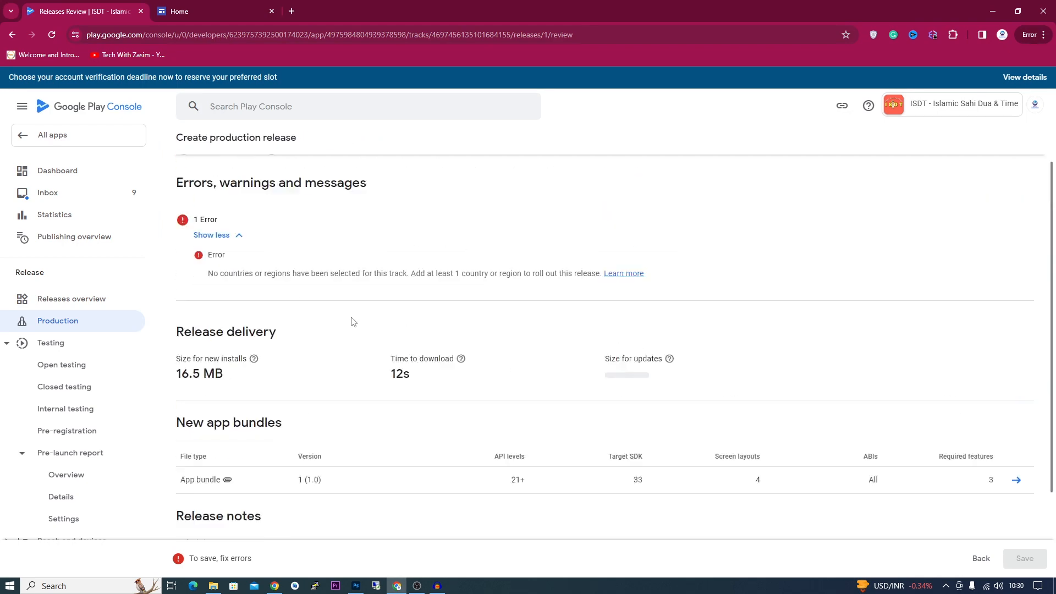
- Go to the production track's Countries / regions tab
click(67, 304)
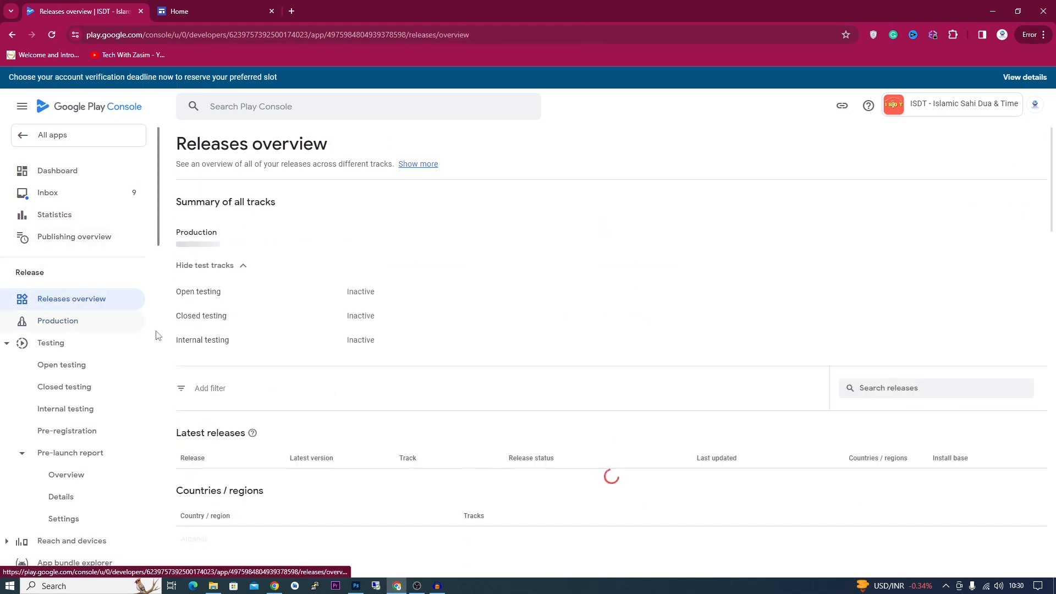
scroll(248, 363, down, 3)
click(55, 322)
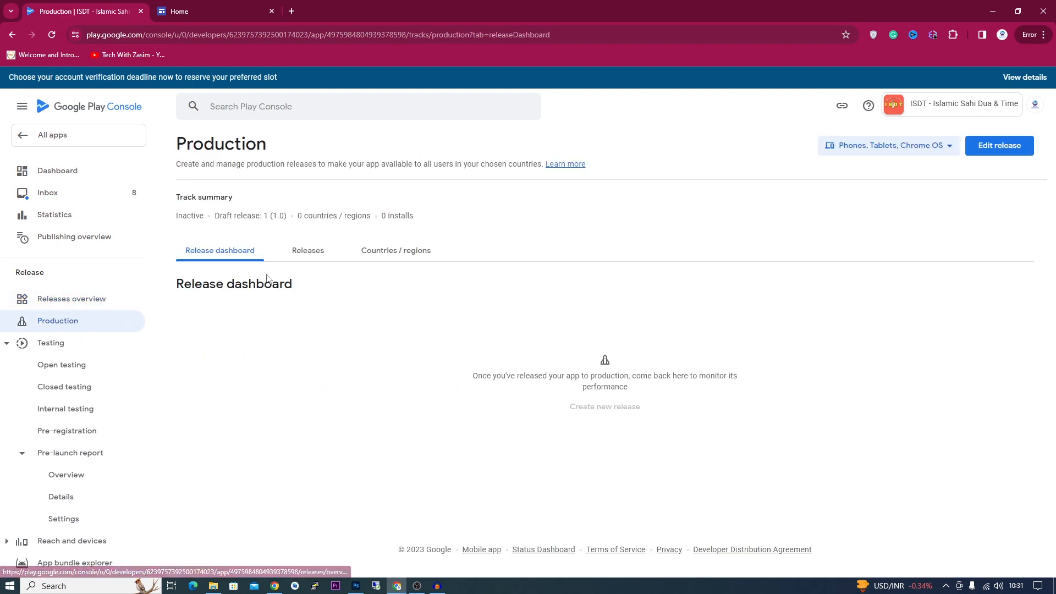
click(297, 261)
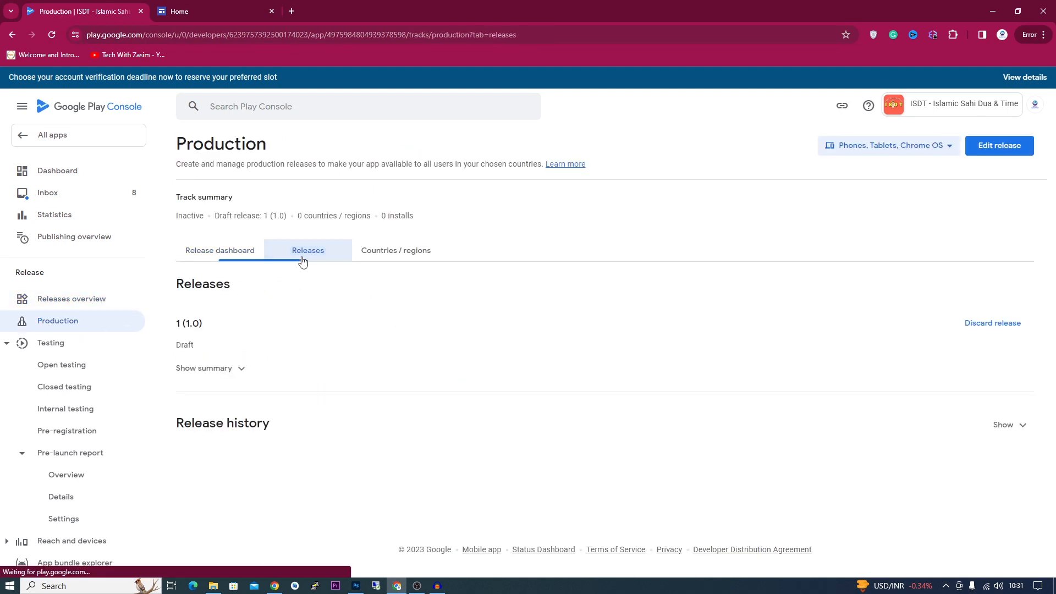
click(390, 249)
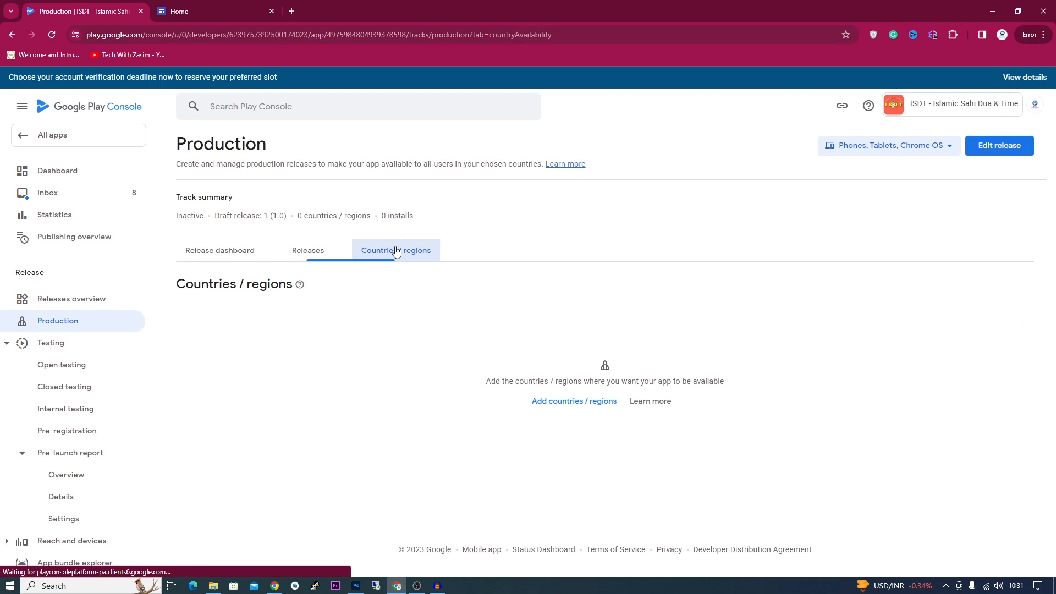
- Select all 177 countries and regions for the production track and save
click(574, 400)
scroll(82, 330, down, 3)
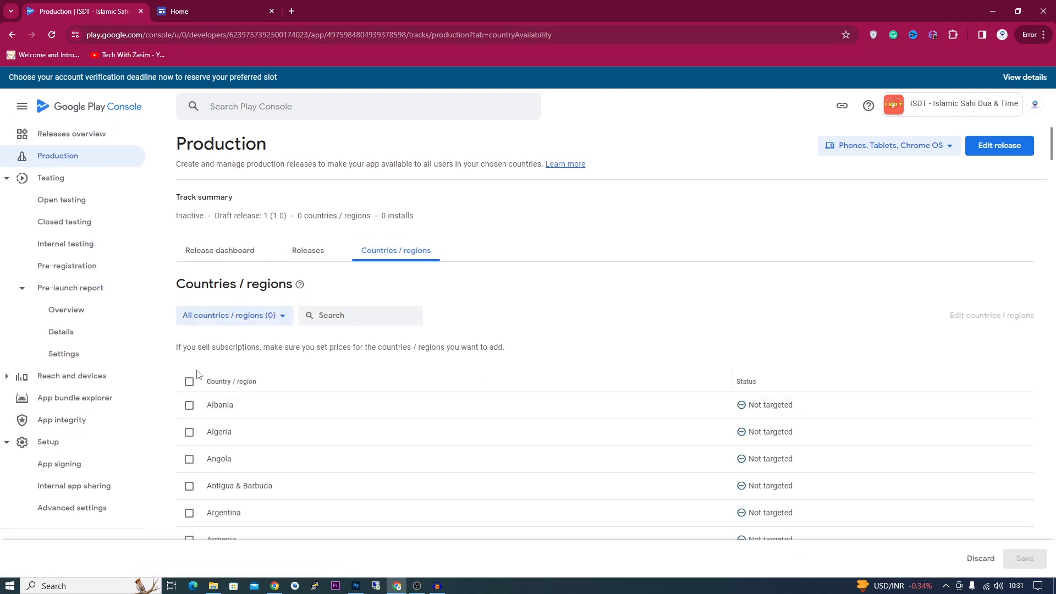
scroll(199, 373, down, 1)
click(189, 326)
scroll(518, 401, down, 1)
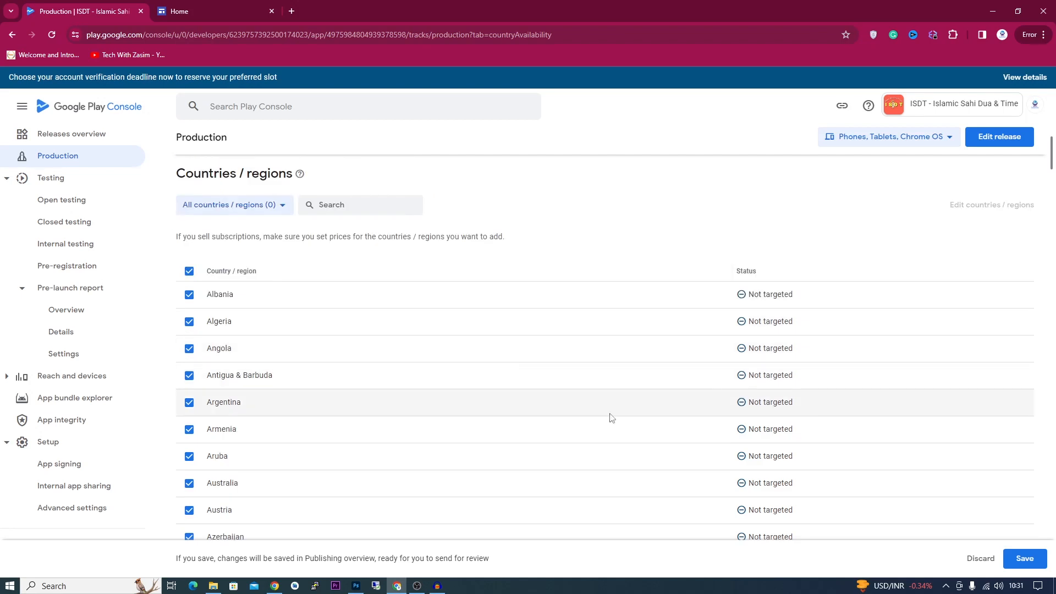
click(1034, 559)
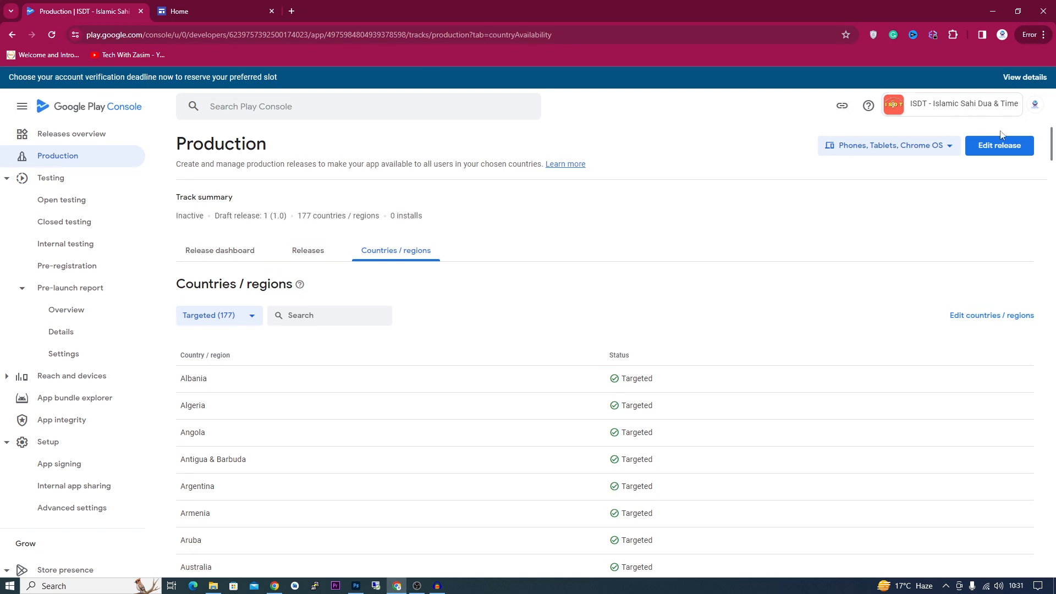
- Save production release 1 (1.0) as ready to send for review, then view Publishing overview
click(994, 152)
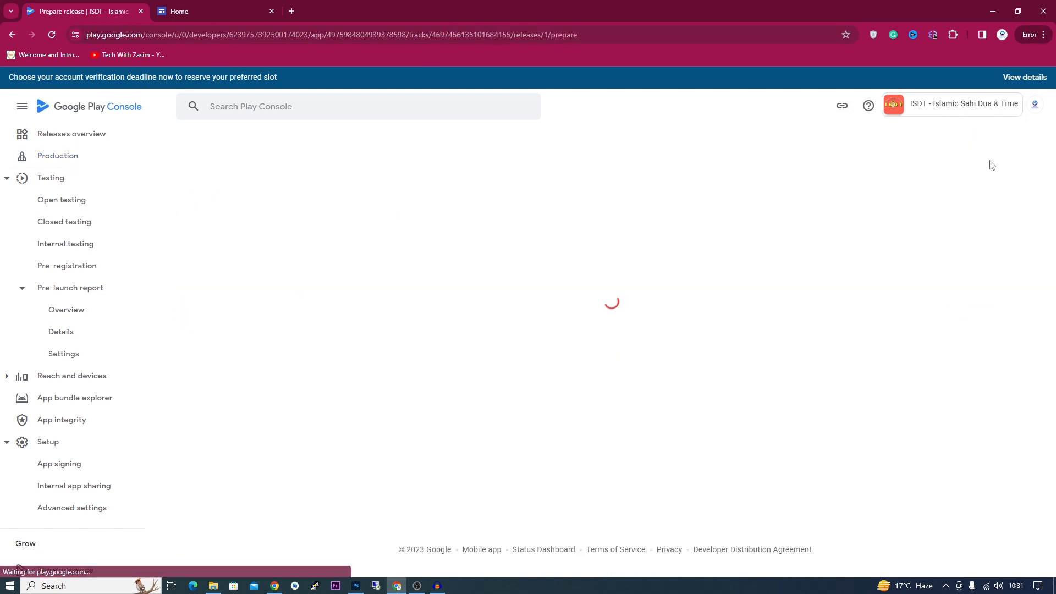
click(1025, 558)
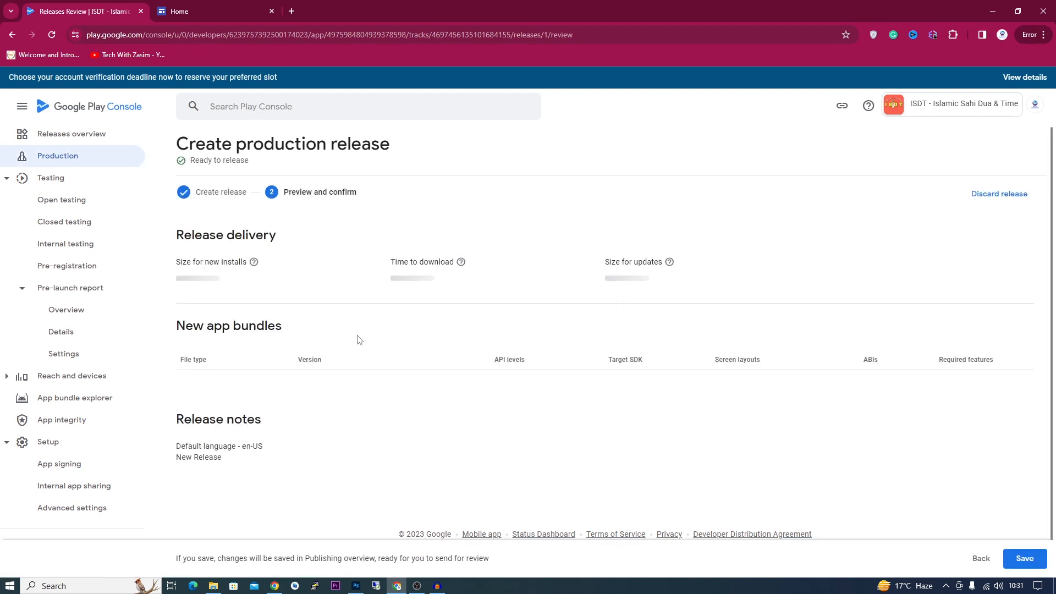
click(1026, 556)
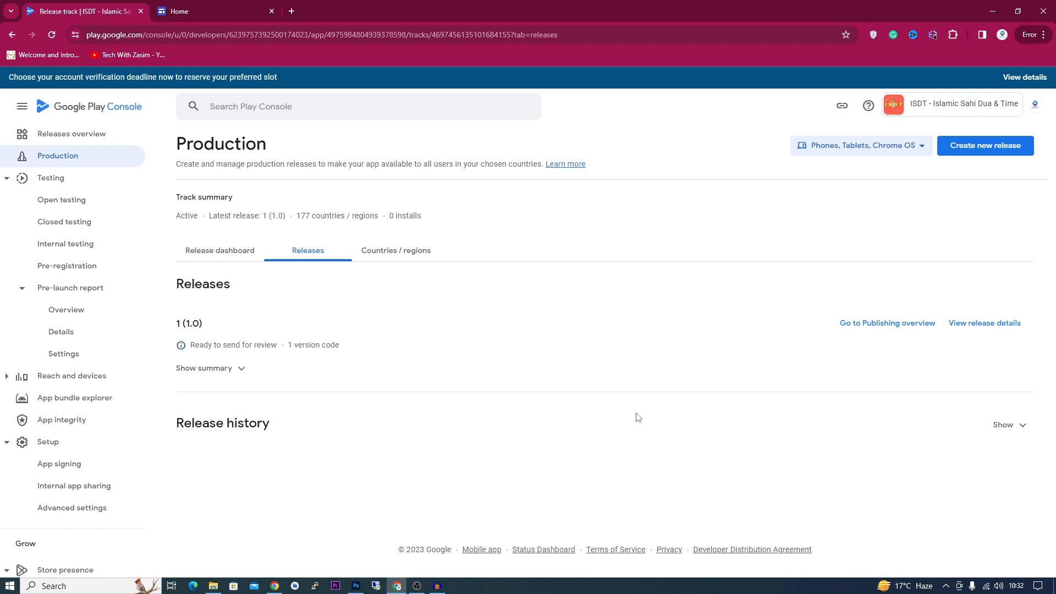
click(889, 325)
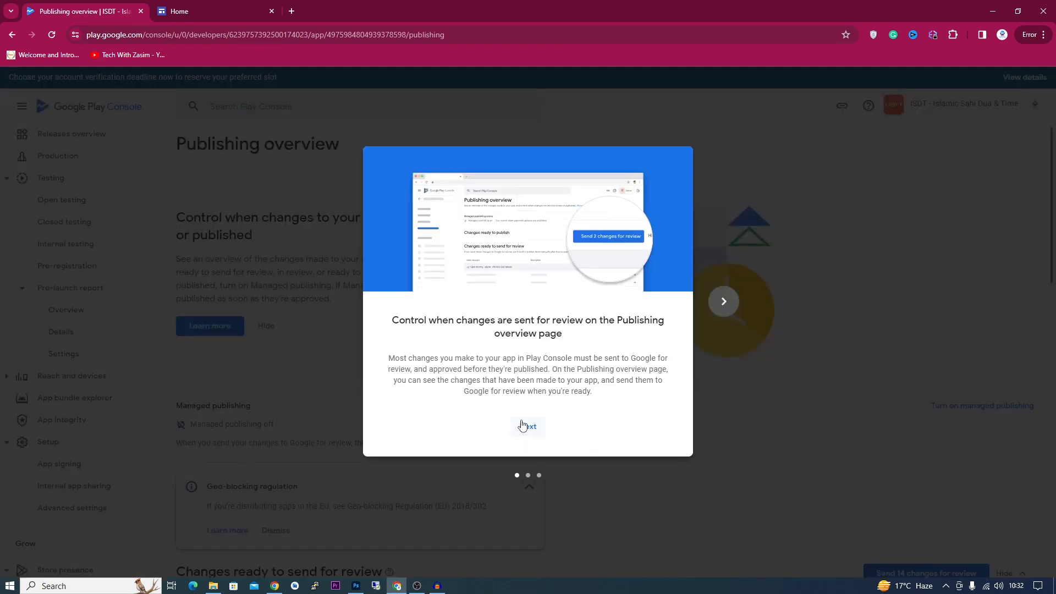
- Dismiss the introductory tour and send all 14 pending changes to Google for review
click(523, 425)
click(524, 426)
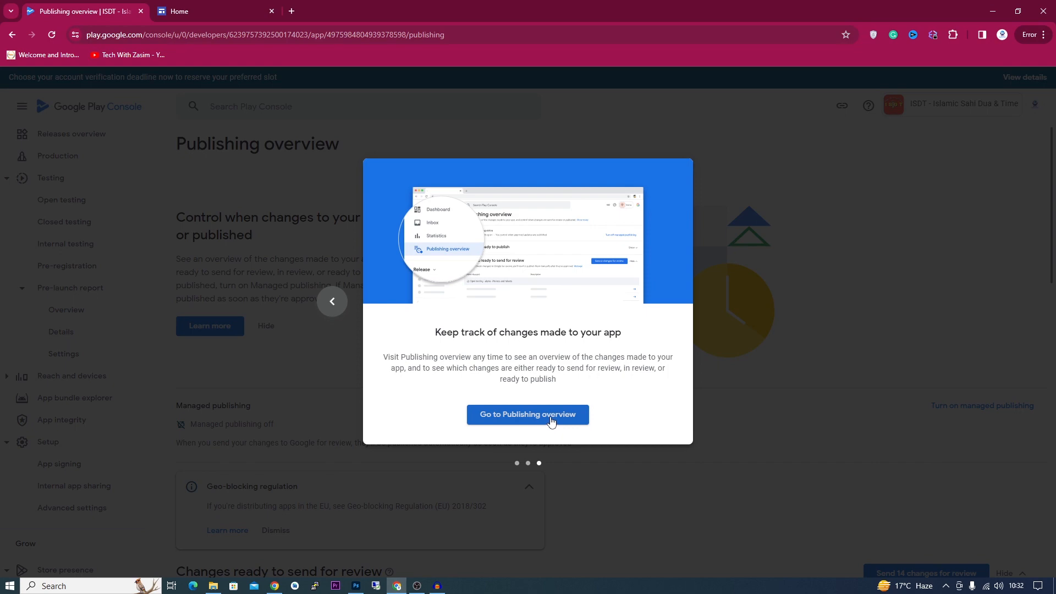
click(552, 422)
scroll(766, 481, down, 3)
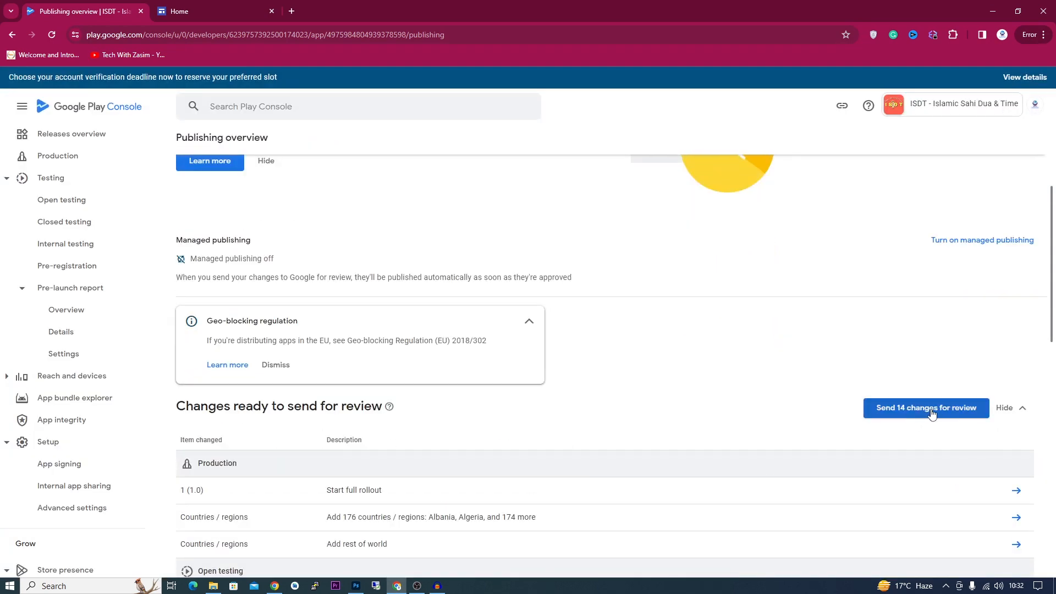
click(949, 414)
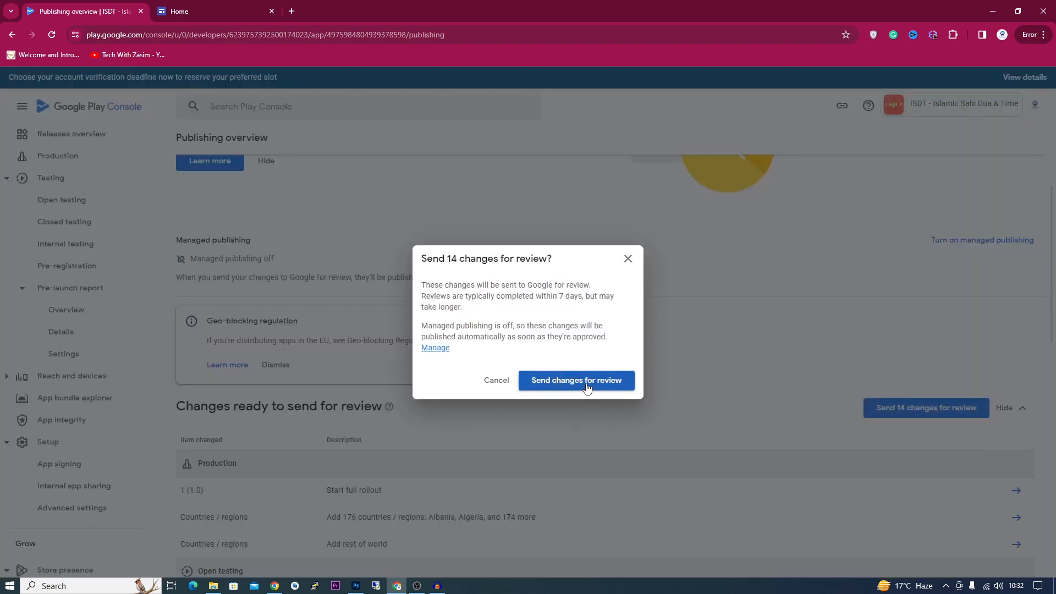
click(619, 384)
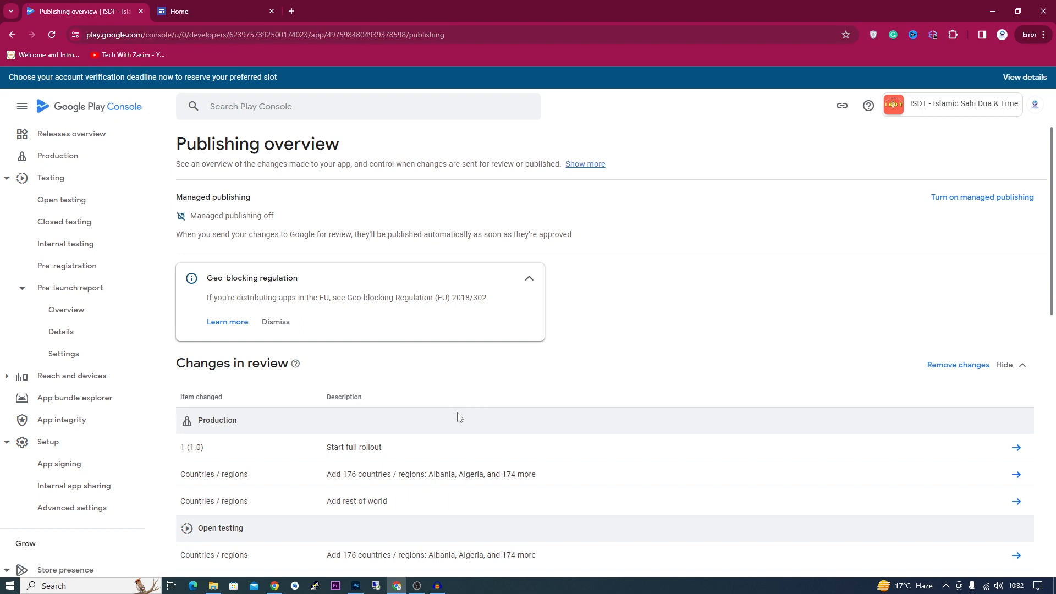
scroll(50, 174, up, 3)
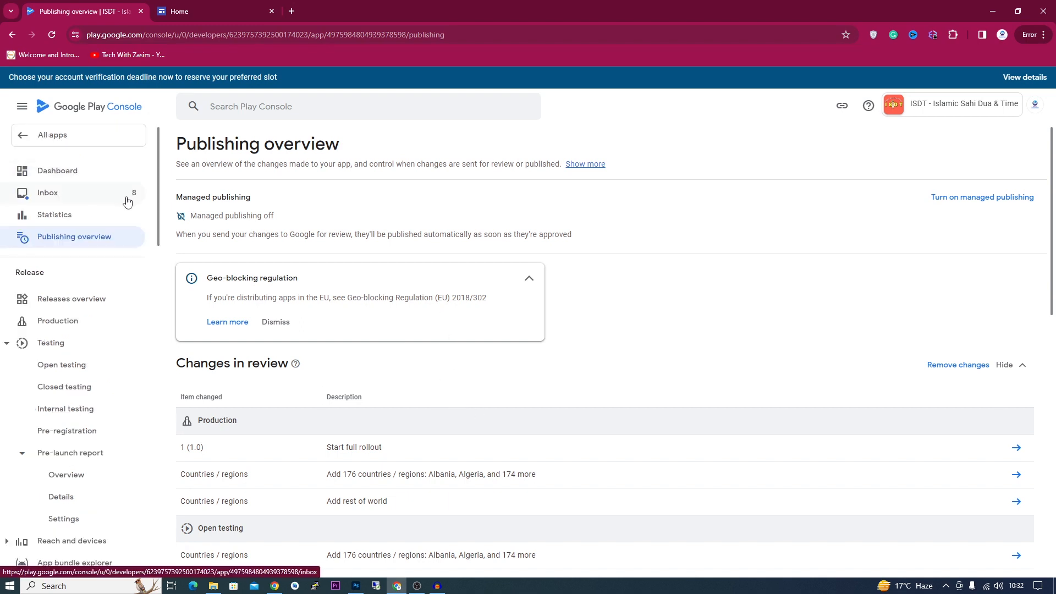
- Verify the ISDT app dashboard shows its update In review, then return to the 16-app list
click(72, 113)
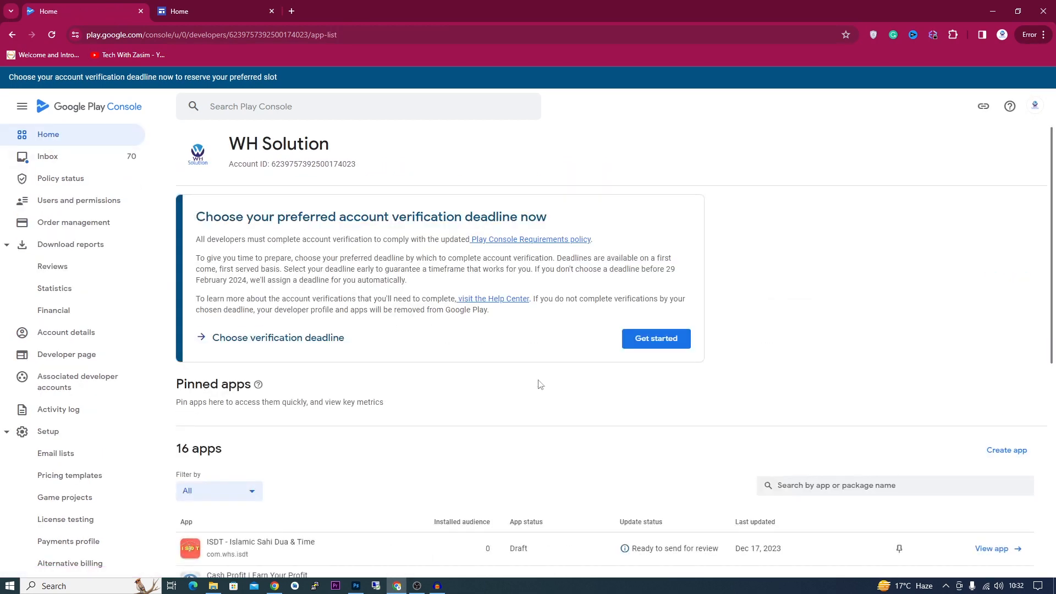
scroll(569, 525, down, 1)
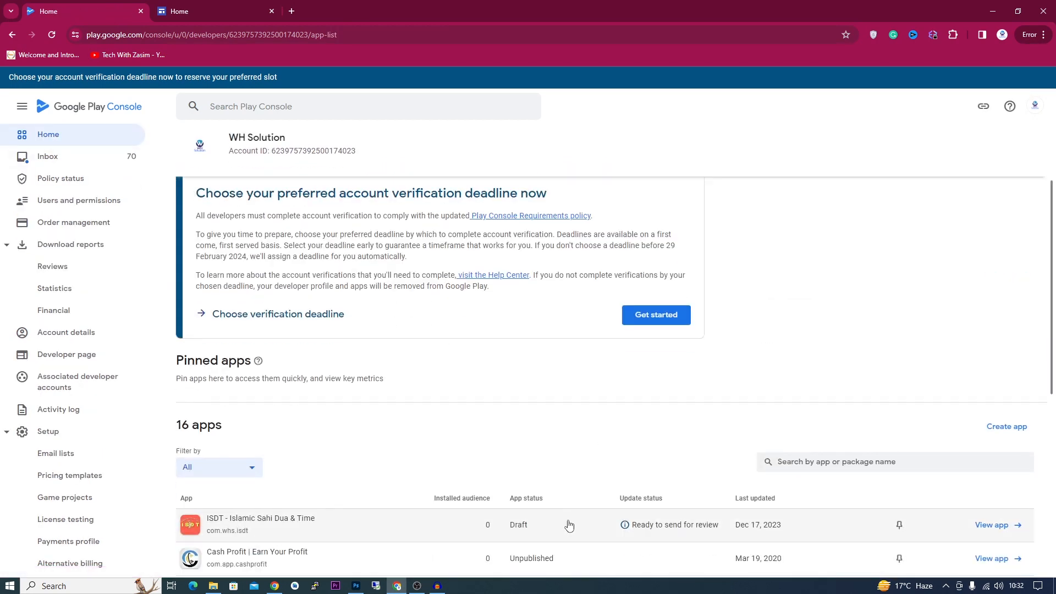
click(685, 532)
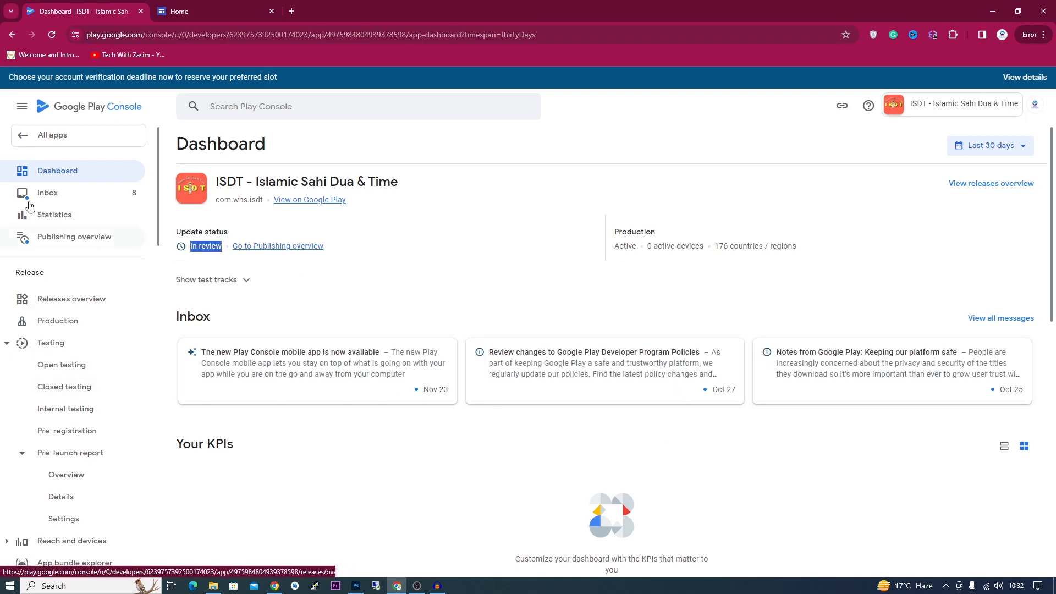
click(57, 117)
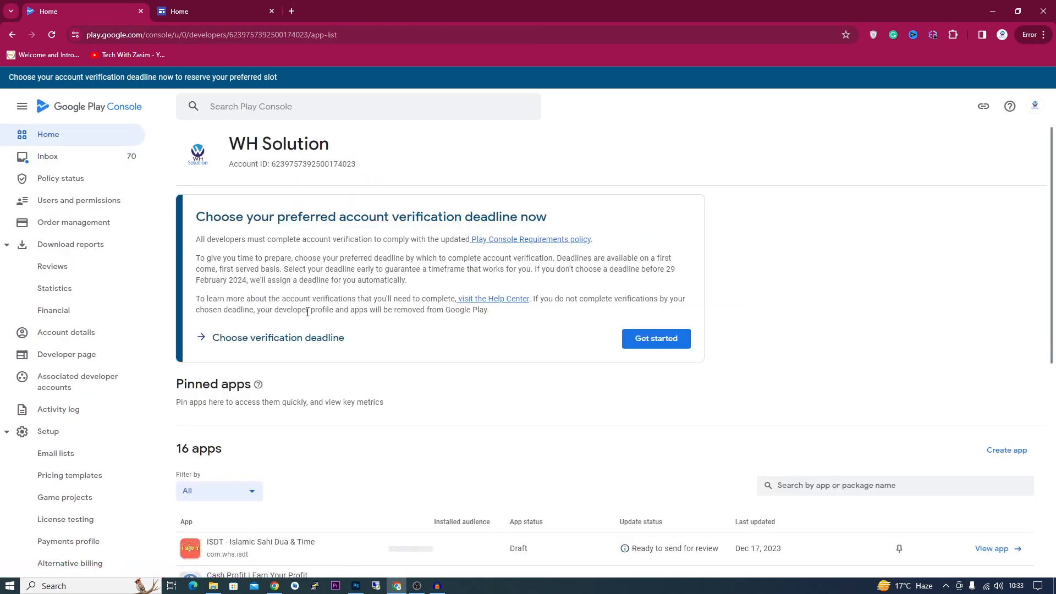